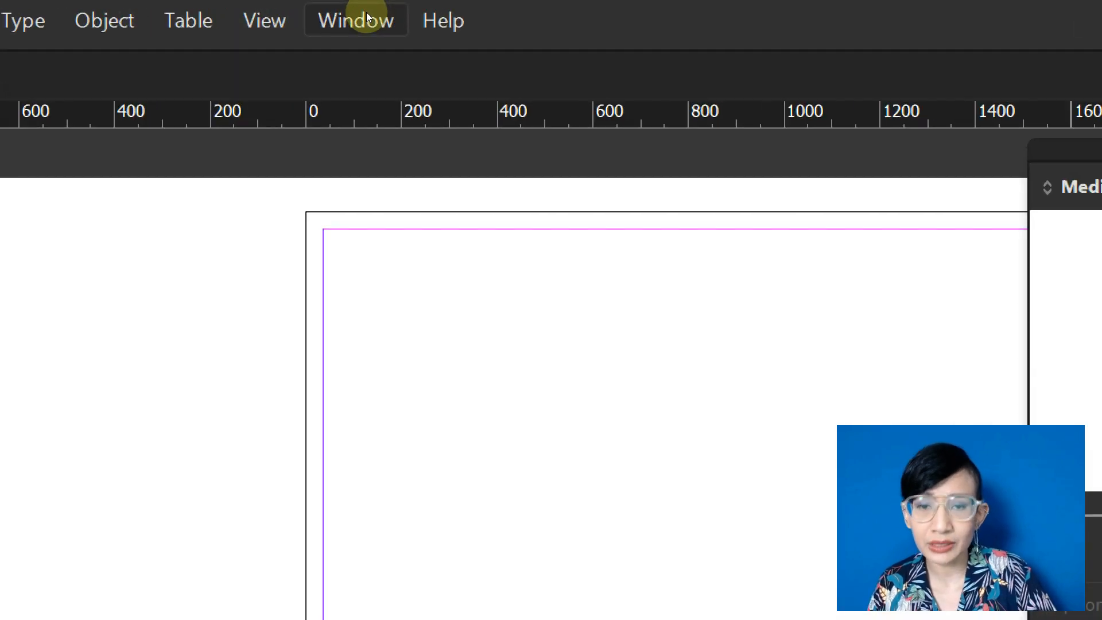
# Step: Examine the list of interactive features, from Animation and Buttons and Forms to Page Transitions and Timing
pyautogui.click(366, 12)
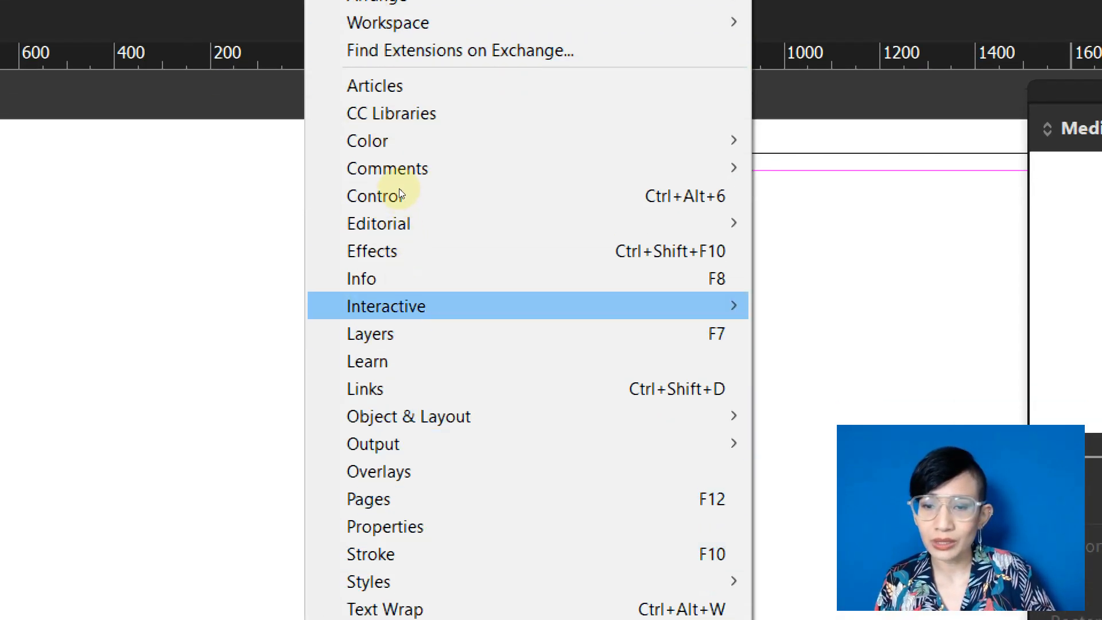
pyautogui.moveTo(399, 306)
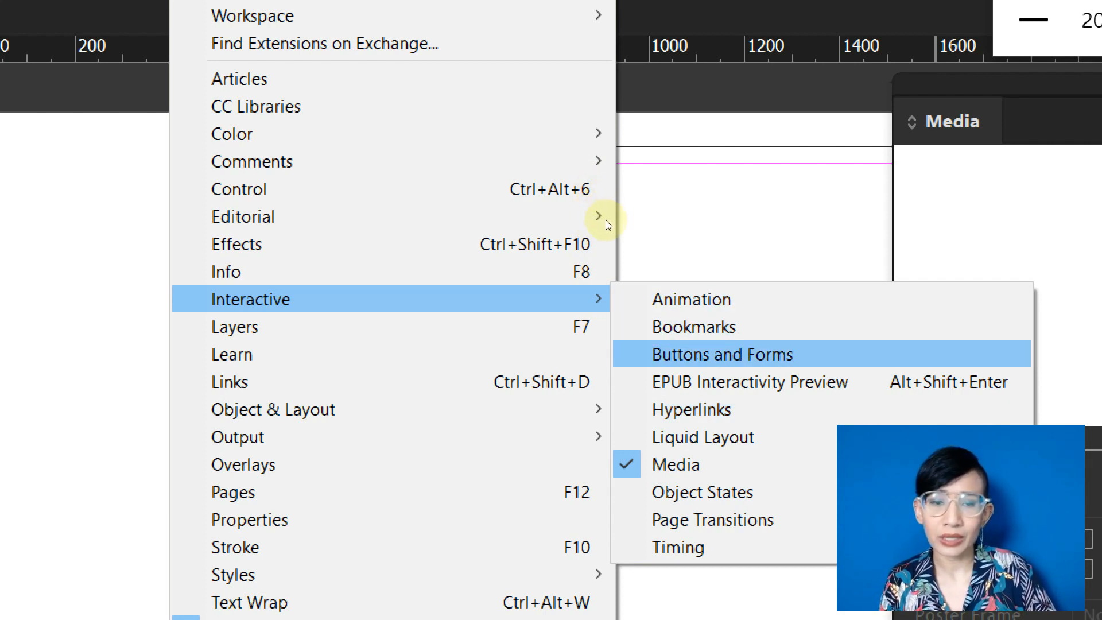
pyautogui.press('Up')
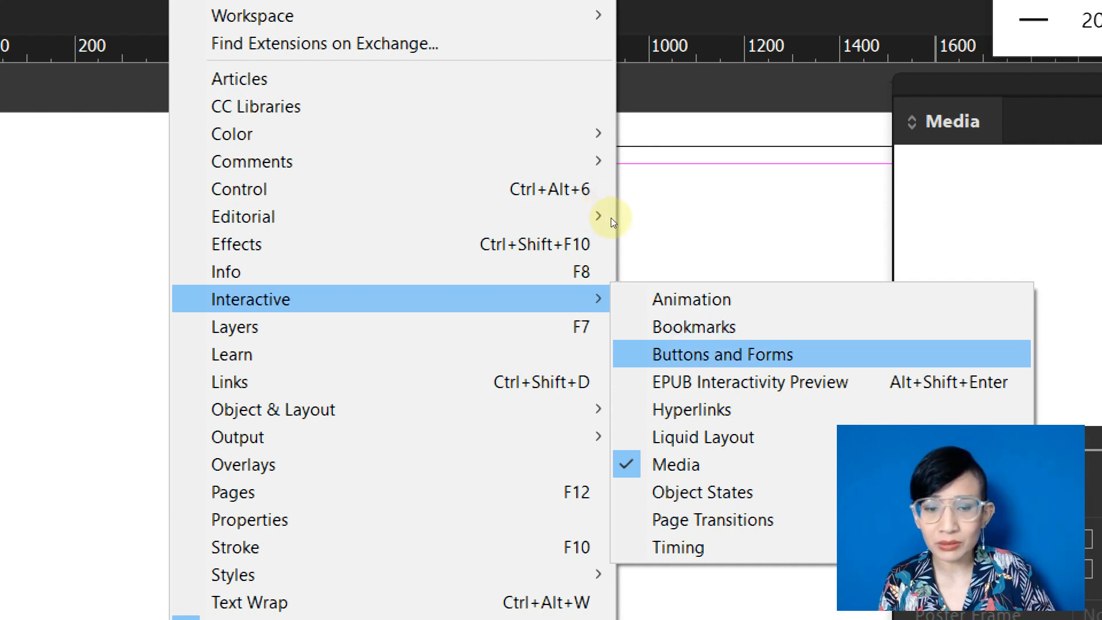
pyautogui.press('Down')
pyautogui.press('Down')
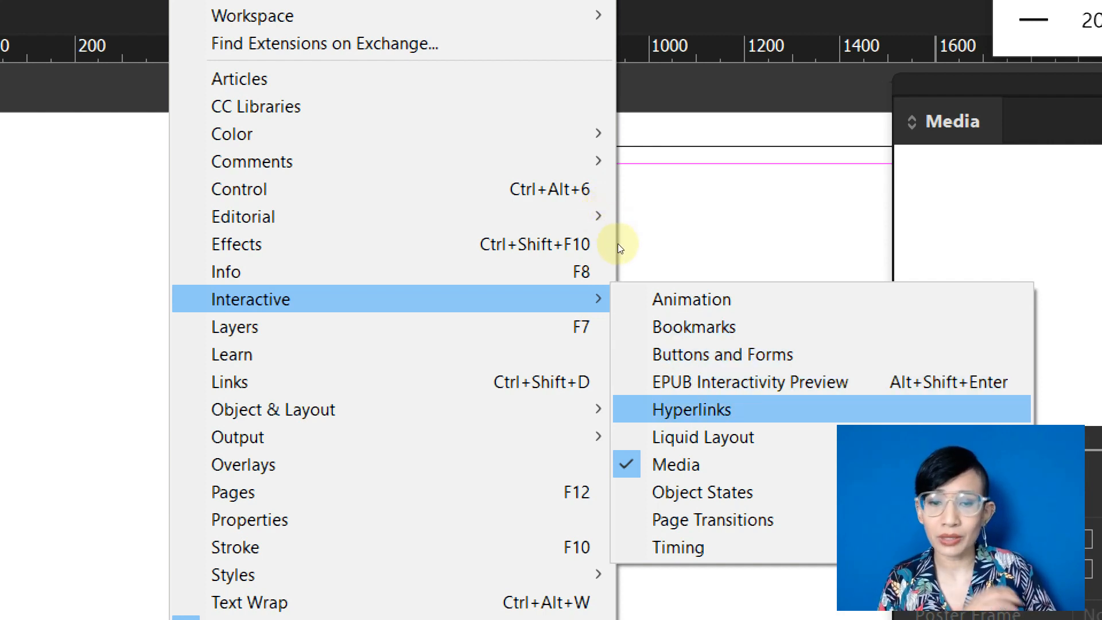
pyautogui.press('Down')
pyautogui.press('Down')
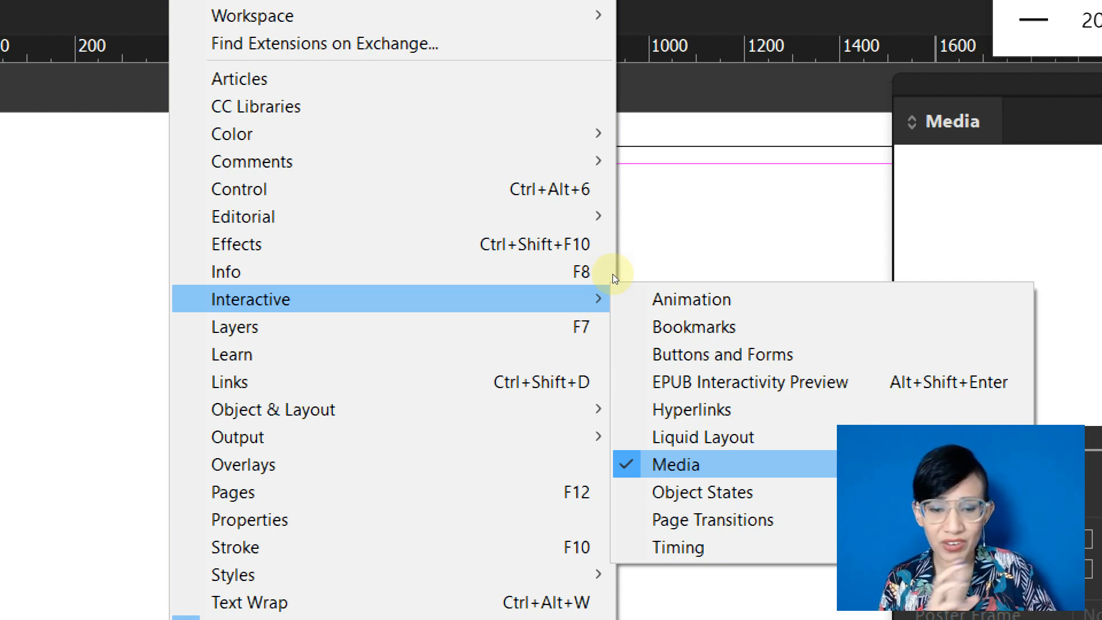
pyautogui.press('Down')
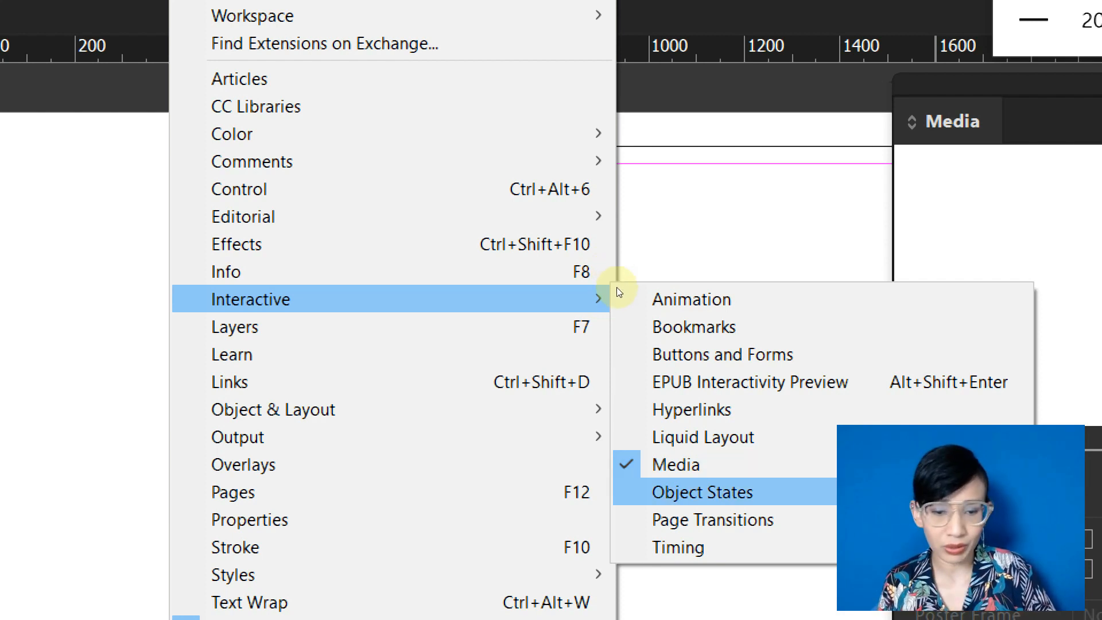
pyautogui.press('Down')
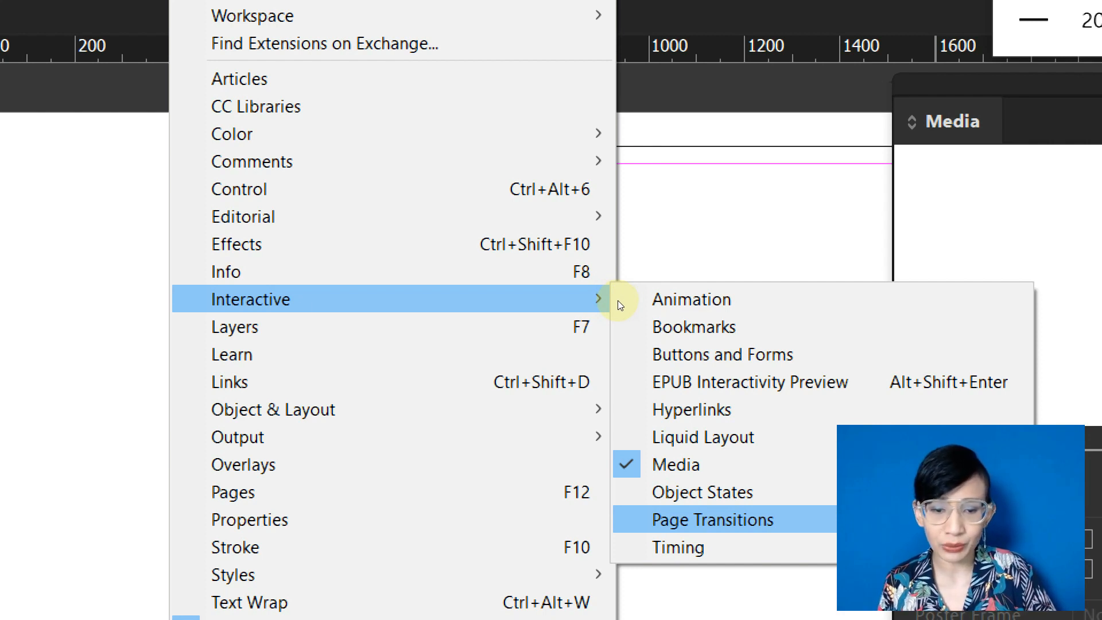
pyautogui.press('Up')
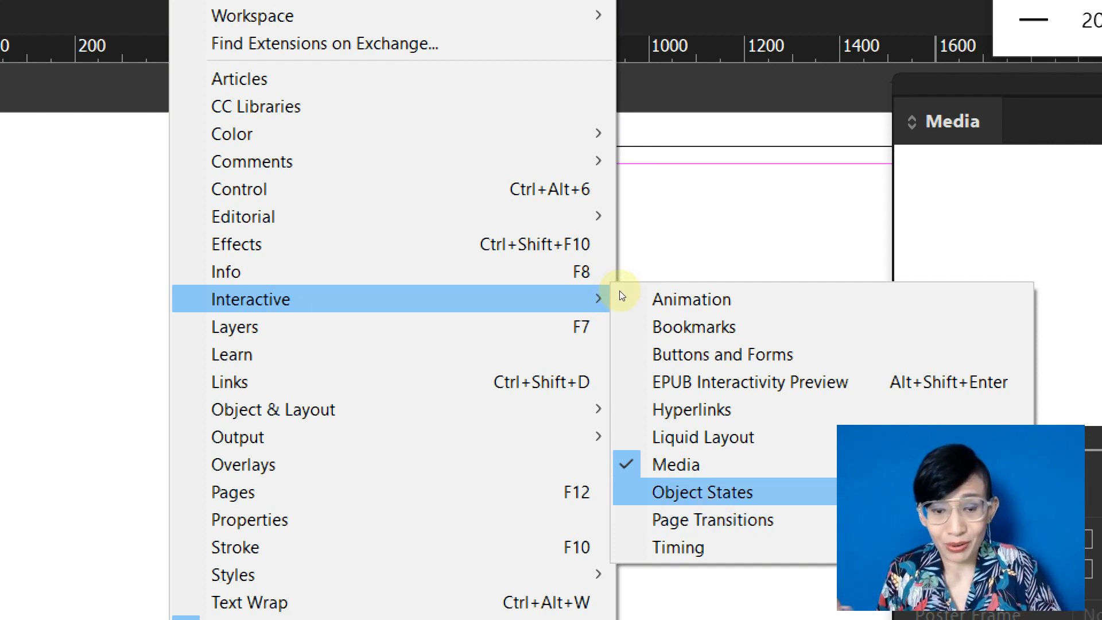
pyautogui.press('Down')
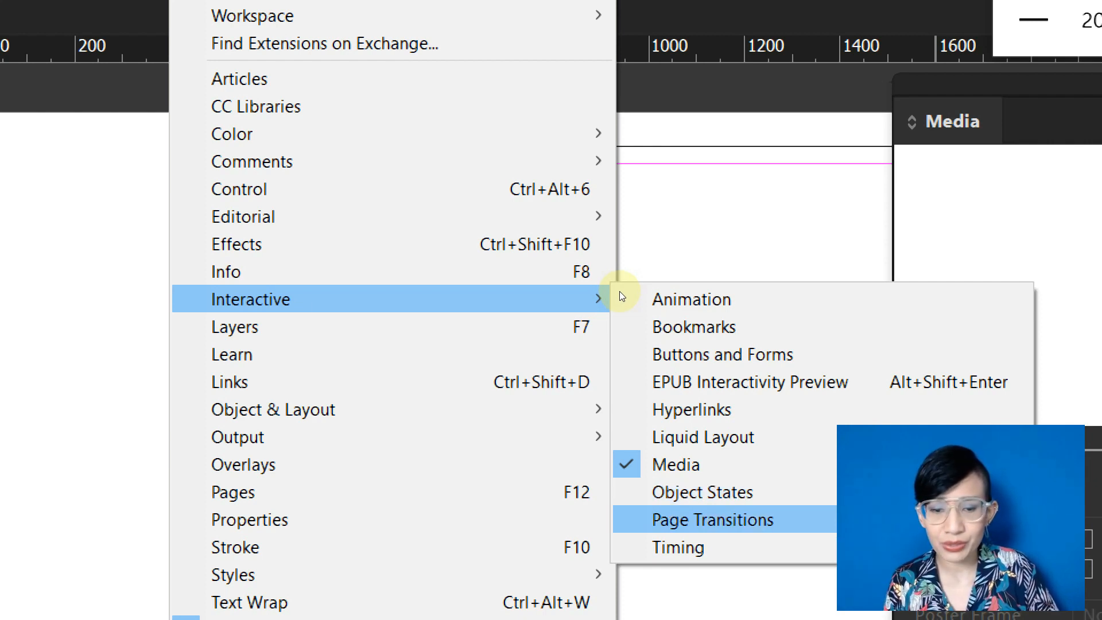
pyautogui.press('Up')
pyautogui.press('Up')
pyautogui.press('Up')
pyautogui.press('Up')
pyautogui.press('Up')
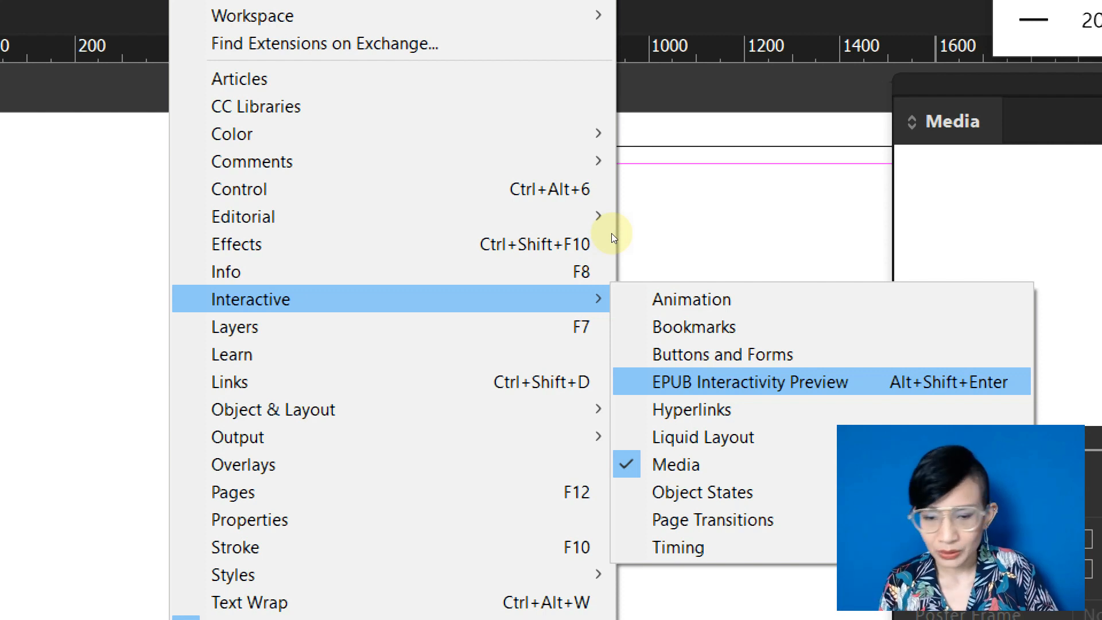
pyautogui.press('Down')
pyautogui.press('Down')
pyautogui.press('Down')
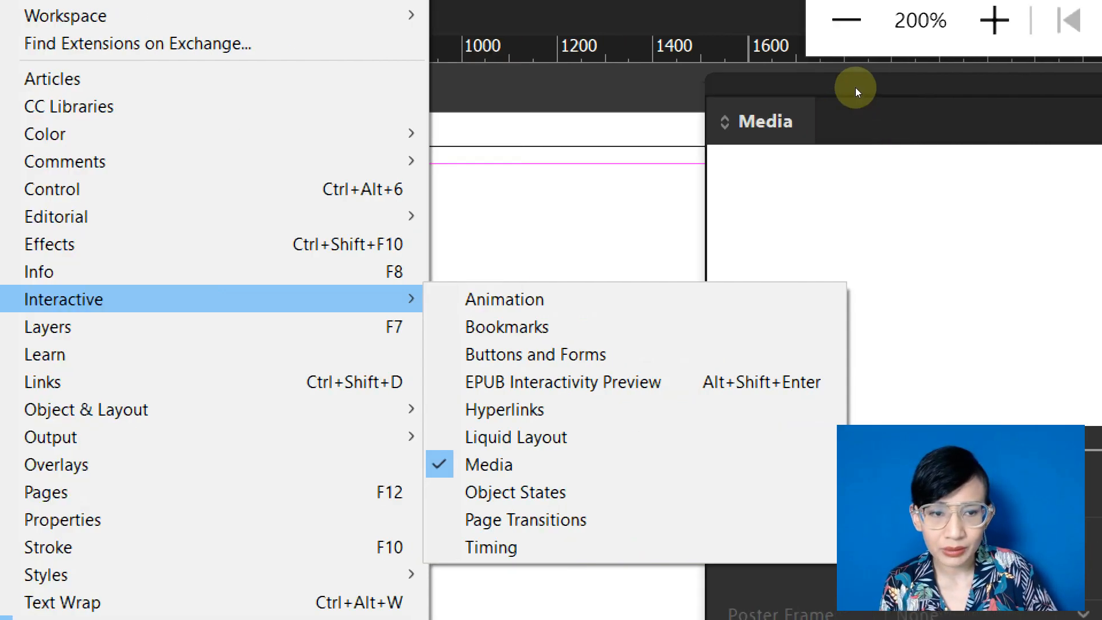
pyautogui.press('Return')
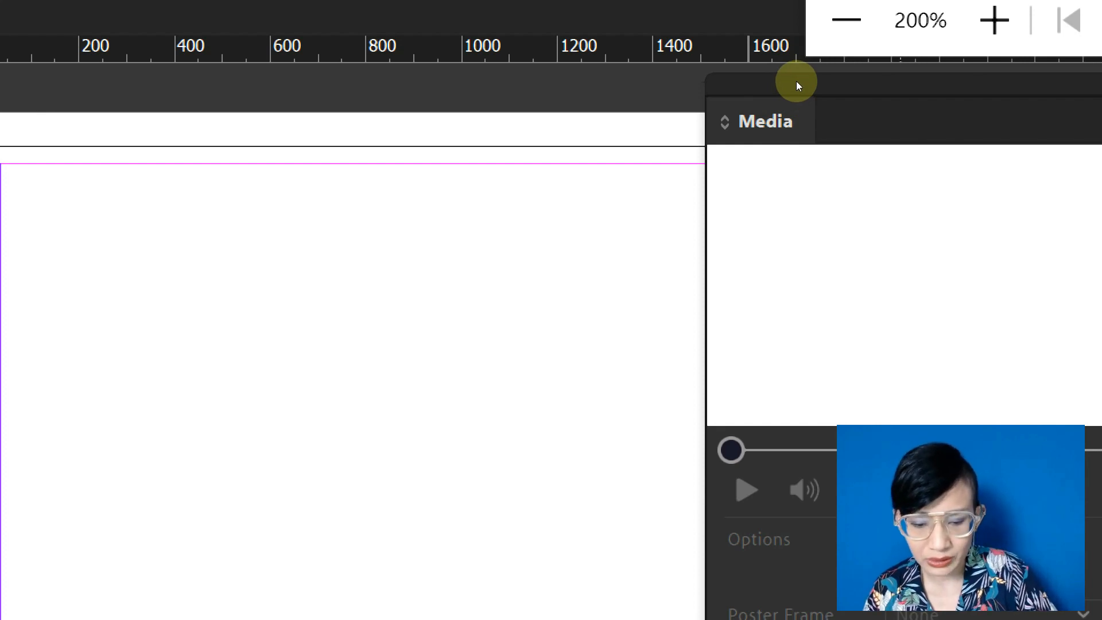
# Step: Check that Media is enabled among the interactive panels and move the Media panel over the upper part of the page
pyautogui.press('super+minus')
pyautogui.click(385, 16)
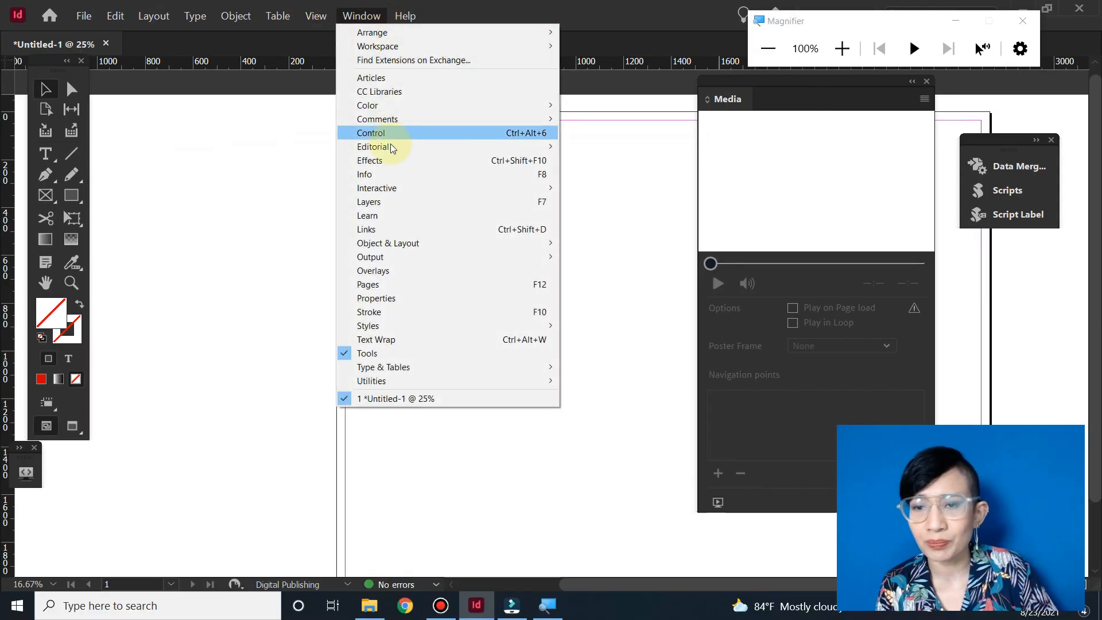
pyautogui.moveTo(398, 188)
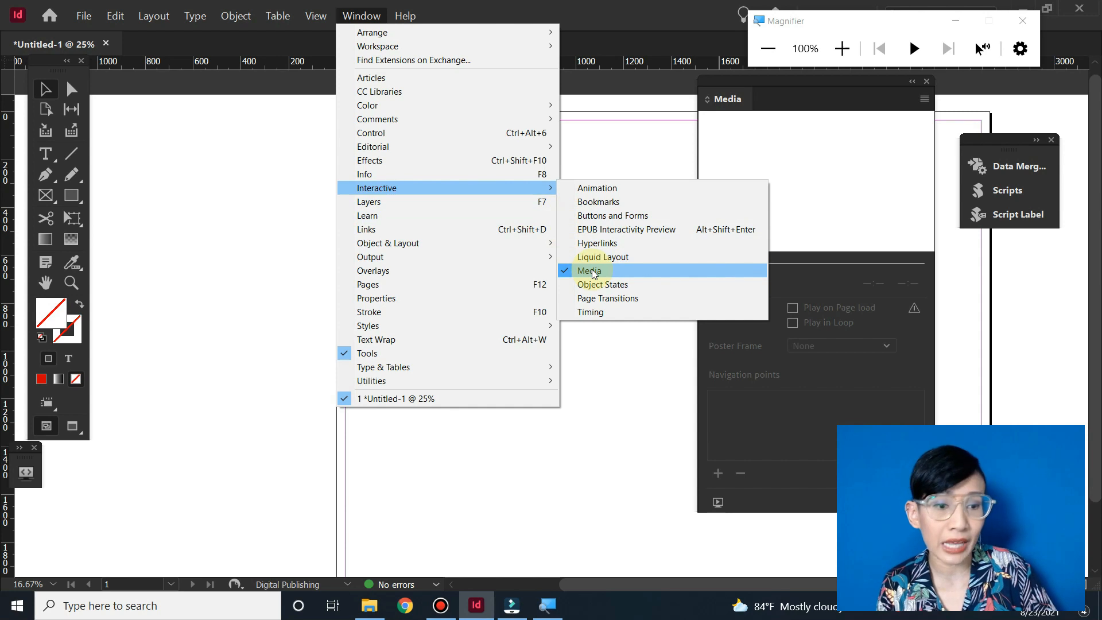
pyautogui.click(768, 75)
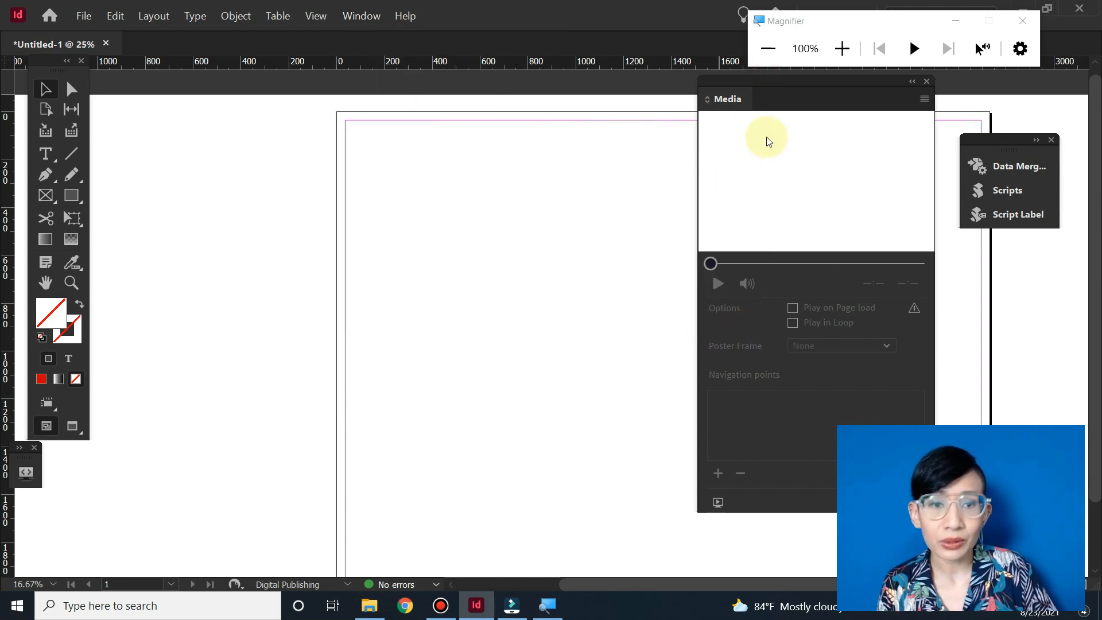
pyautogui.moveTo(756, 82); pyautogui.dragTo(464, 56)
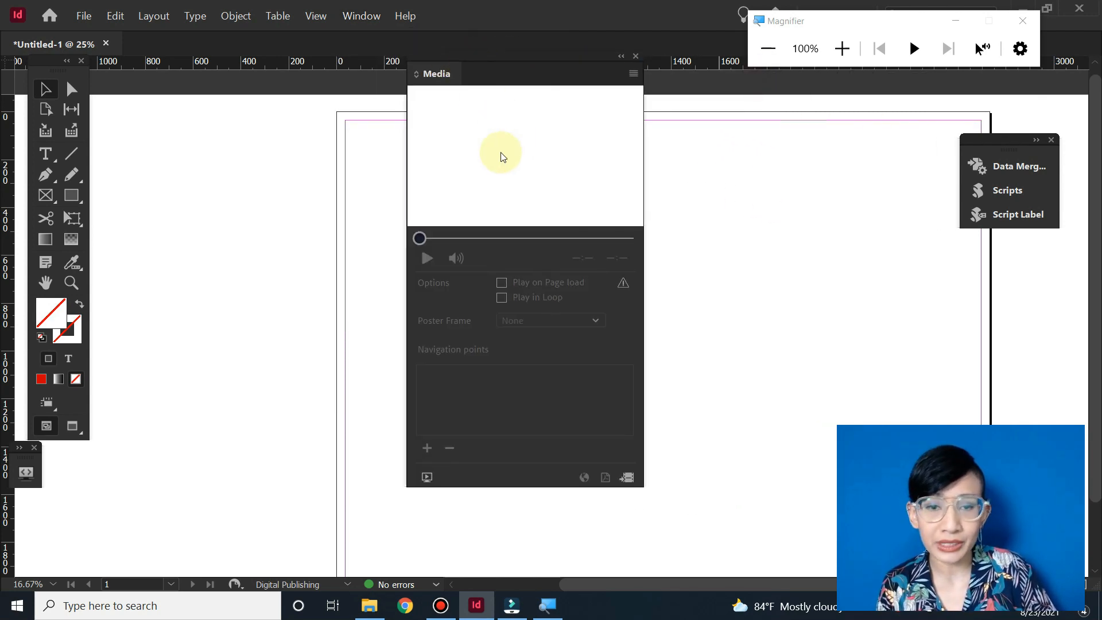
pyautogui.moveTo(482, 286); pyautogui.dragTo(433, 186)
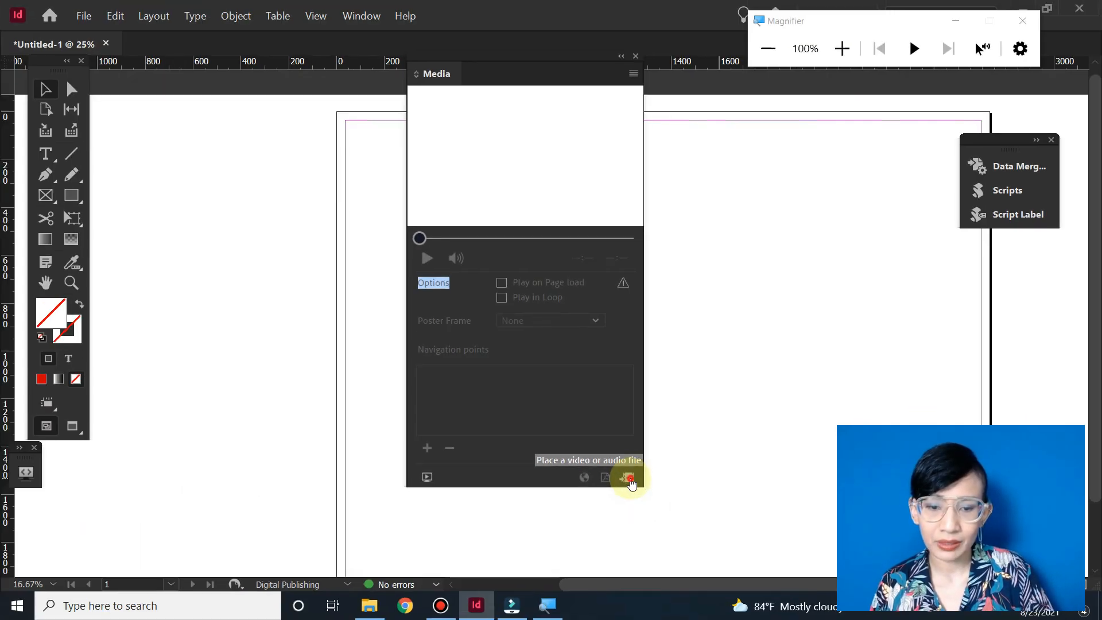
pyautogui.click(632, 480)
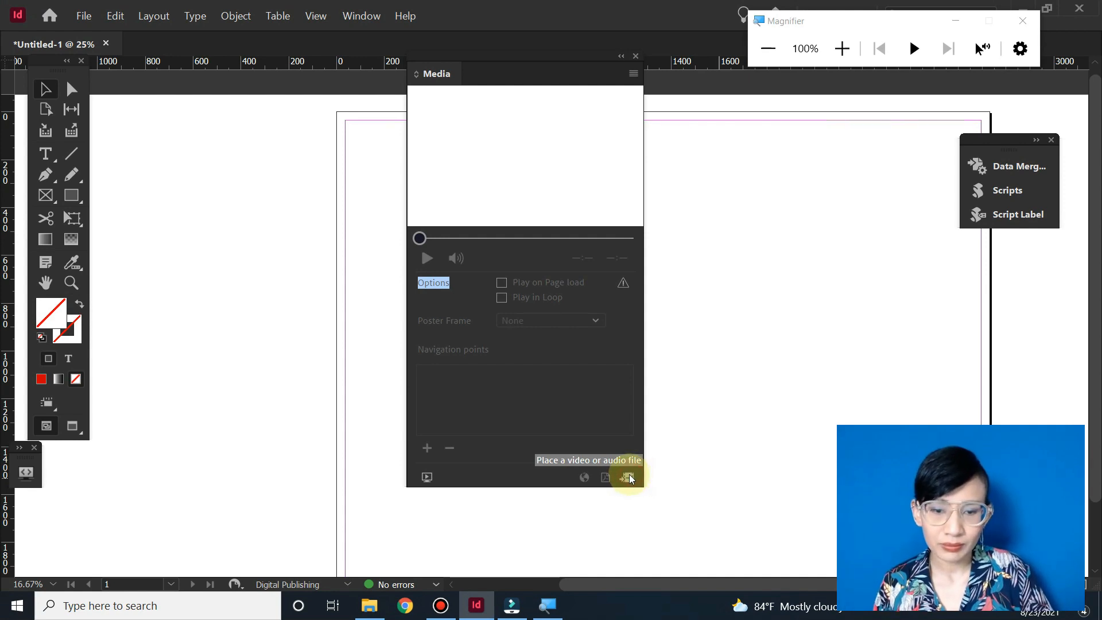
pyautogui.scroll(-6, 629, 357)
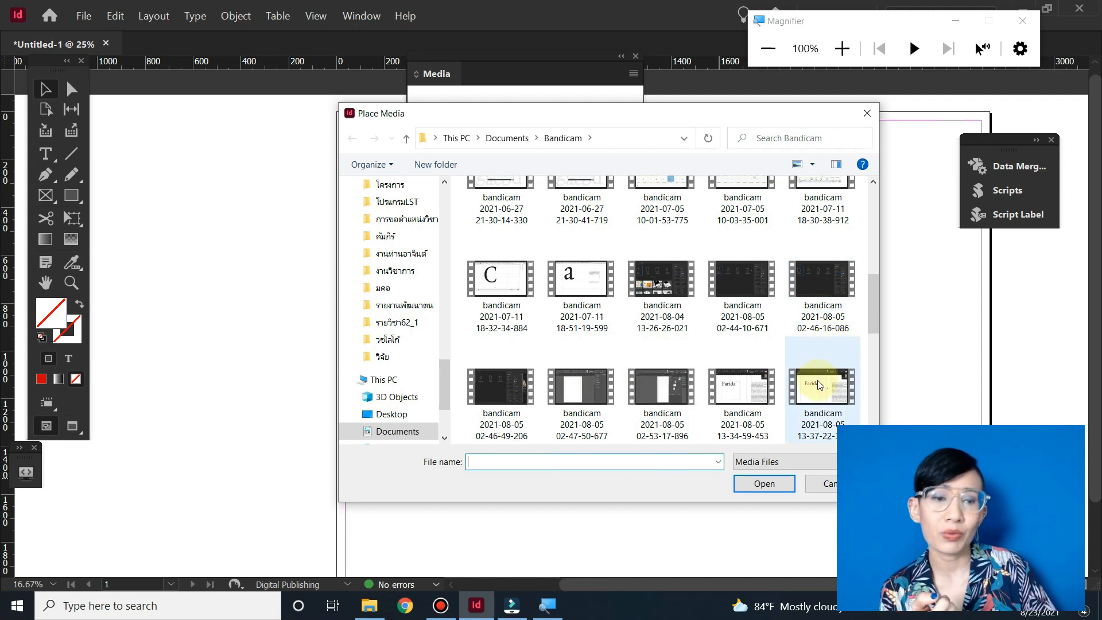
pyautogui.click(818, 396)
pyautogui.click(769, 486)
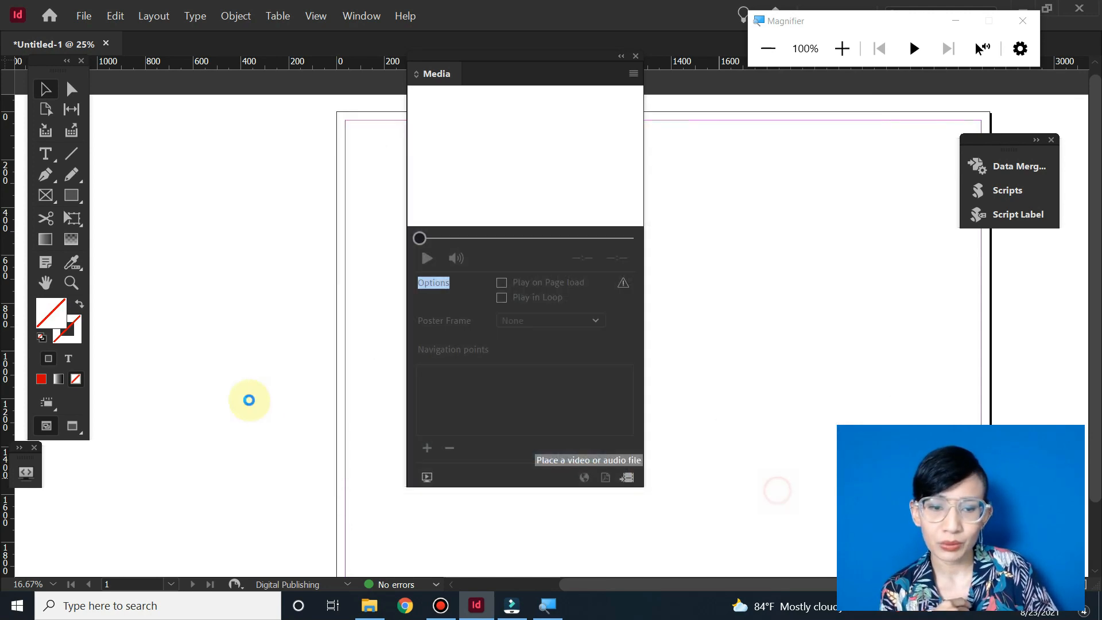
pyautogui.moveTo(504, 64); pyautogui.dragTo(787, 74)
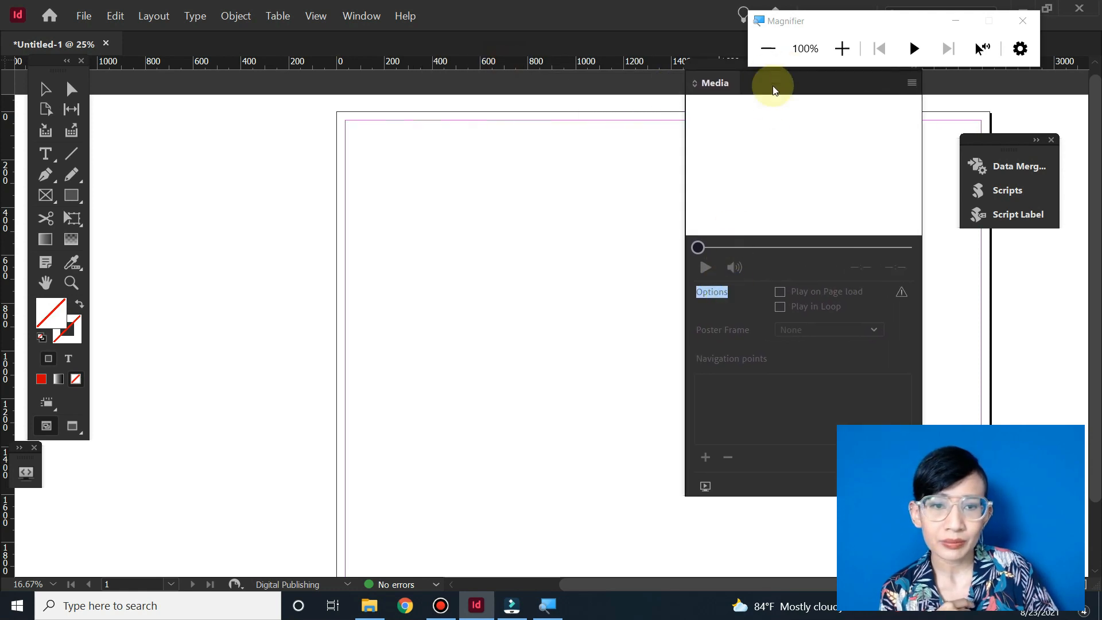
pyautogui.moveTo(718, 62); pyautogui.dragTo(528, 50)
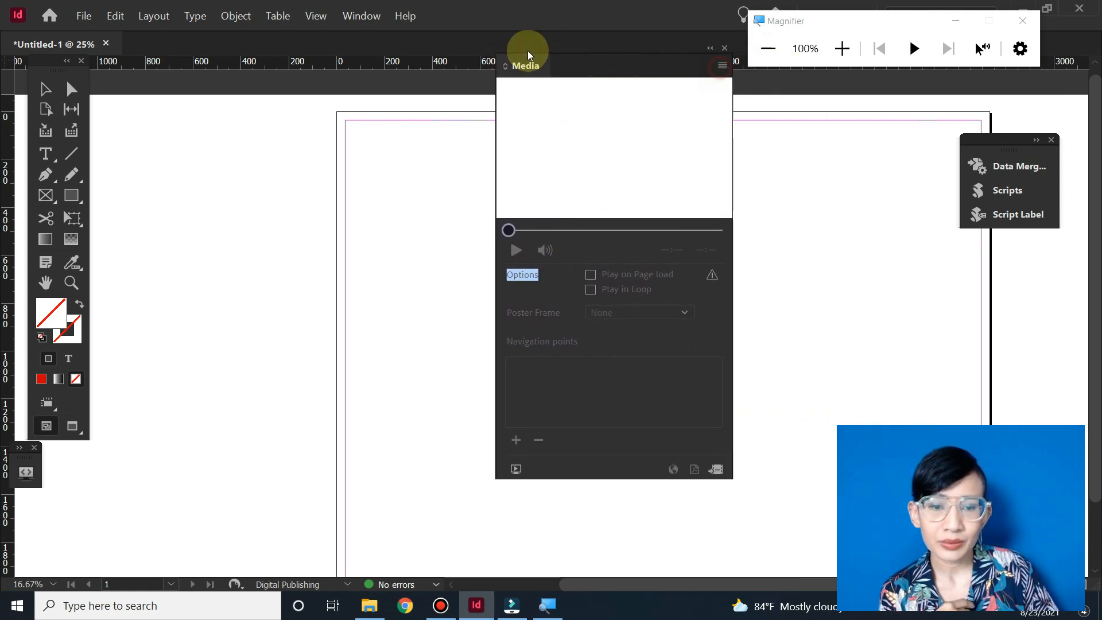
pyautogui.click(715, 474)
pyautogui.scroll(-5, 597, 356)
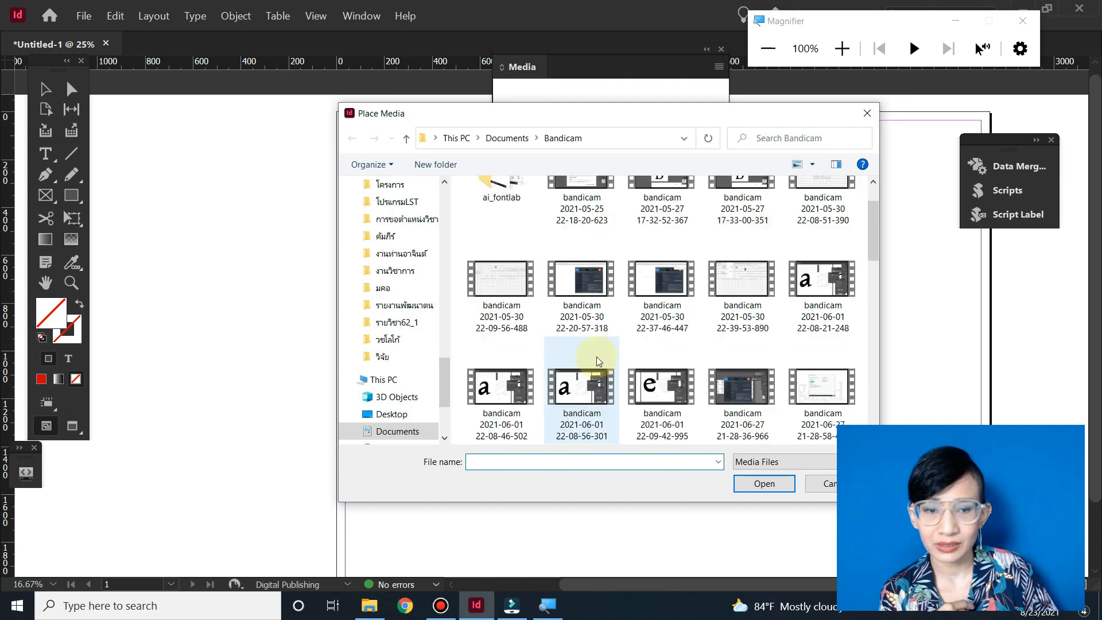
pyautogui.scroll(-5, 649, 367)
pyautogui.click(569, 384)
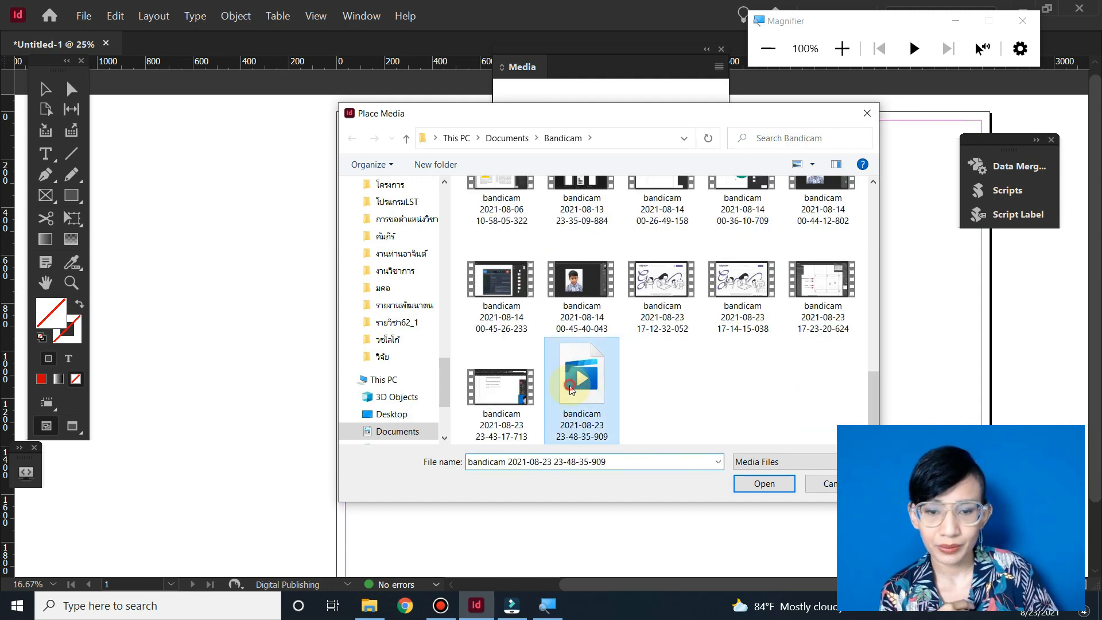
pyautogui.click(529, 398)
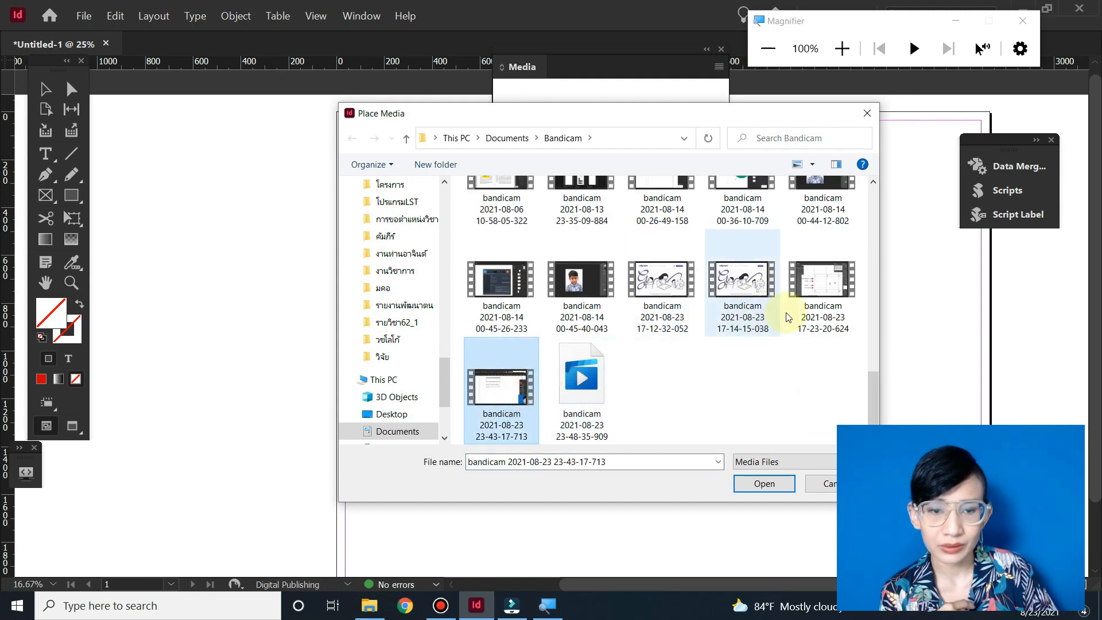
pyautogui.click(739, 291)
pyautogui.click(752, 483)
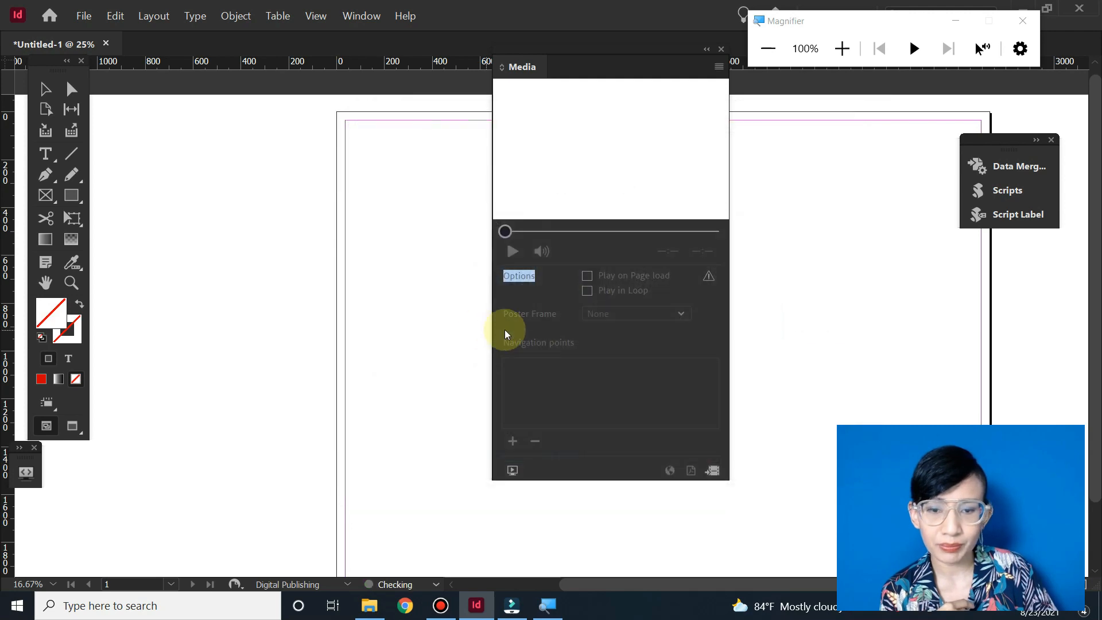
# Step: Place the two loaded videos in side-by-side frames in the page's upper-left area, leaving the Selection tool active
pyautogui.moveTo(566, 58); pyautogui.dragTo(625, 78)
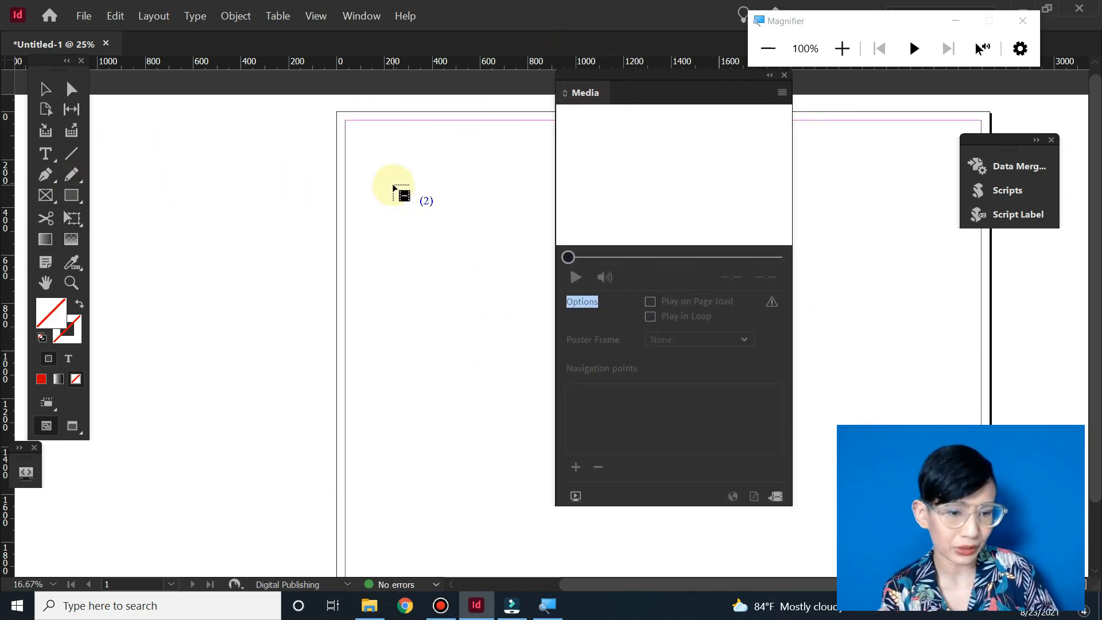
pyautogui.moveTo(392, 183); pyautogui.dragTo(533, 305)
pyautogui.moveTo(637, 80); pyautogui.dragTo(813, 120)
pyautogui.moveTo(540, 184); pyautogui.dragTo(691, 305)
pyautogui.click(46, 89)
pyautogui.scroll(1, 535, 432)
pyautogui.moveTo(320, 225); pyautogui.dragTo(552, 333)
pyautogui.click(624, 384)
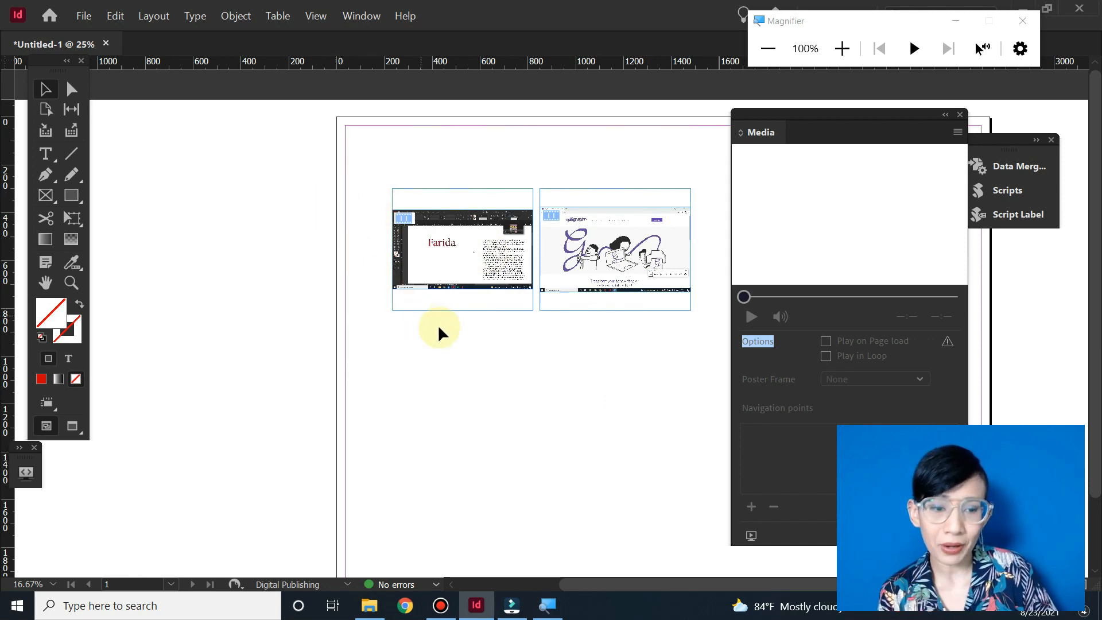
pyautogui.moveTo(551, 361); pyautogui.dragTo(330, 364)
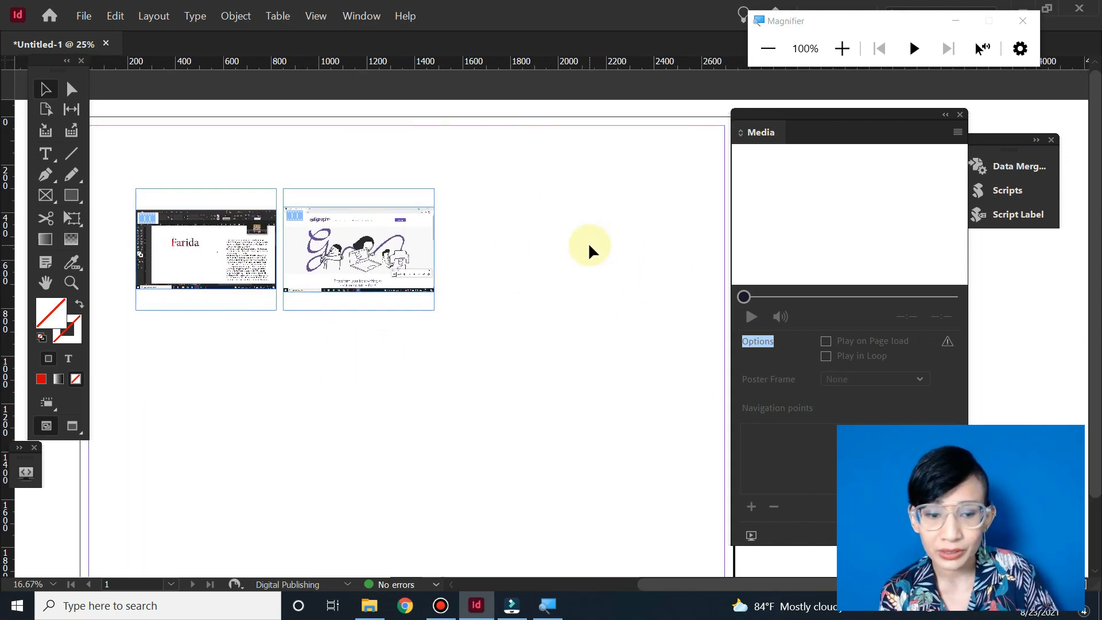
# Step: Check the Media panel's Video from URL and PDF Options commands, without a selection and with the second video selected
pyautogui.click(959, 133)
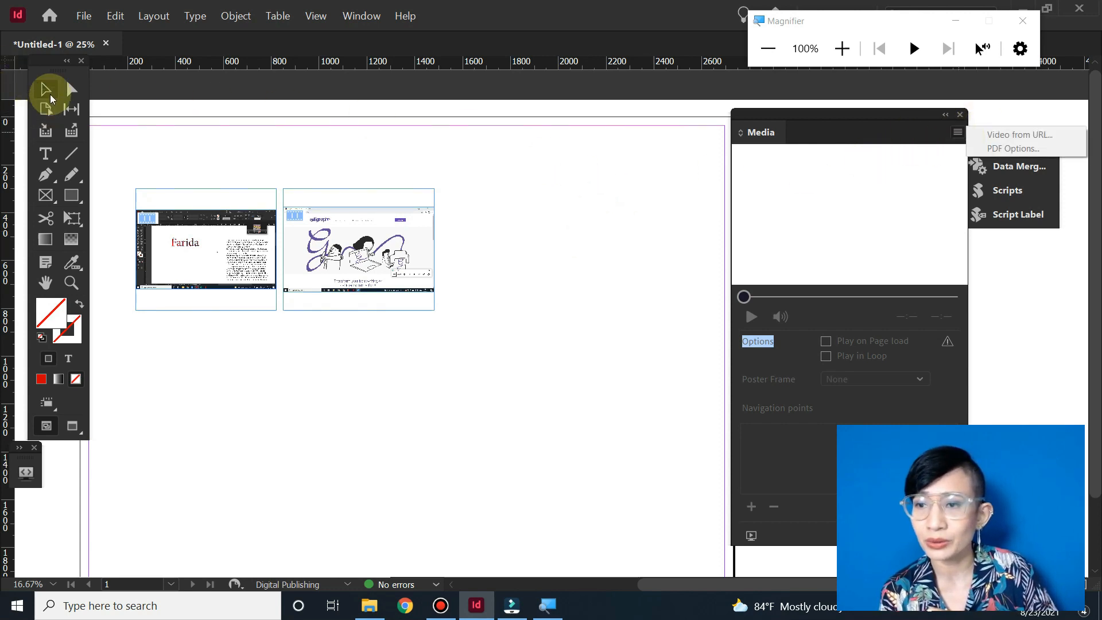
pyautogui.click(526, 233)
pyautogui.click(958, 133)
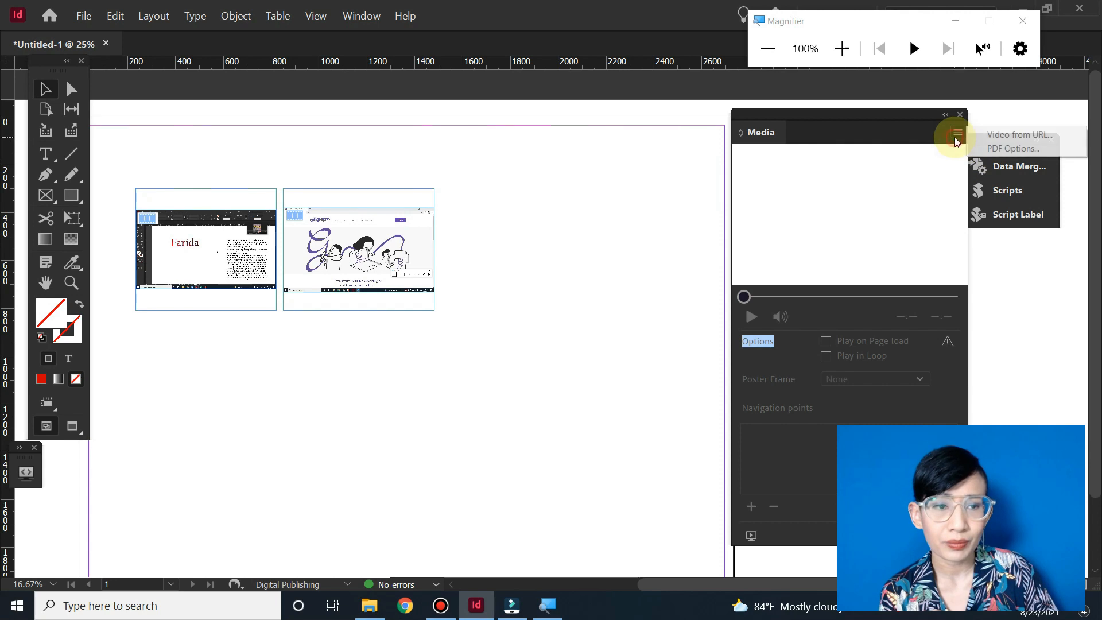
pyautogui.moveTo(866, 116); pyautogui.dragTo(732, 56)
pyautogui.click(408, 285)
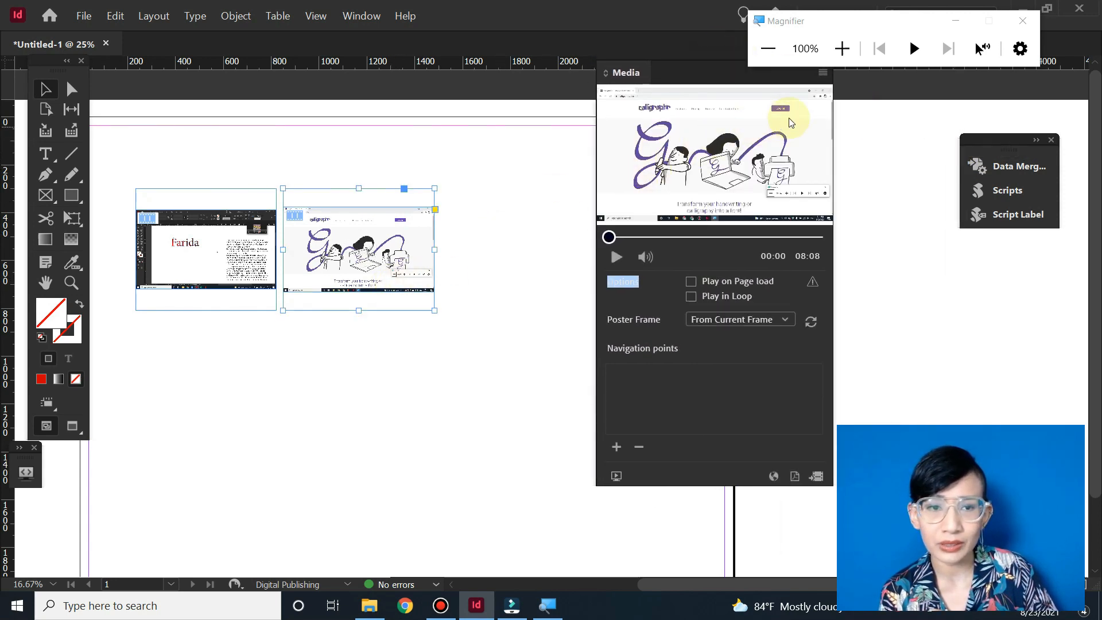
pyautogui.click(823, 74)
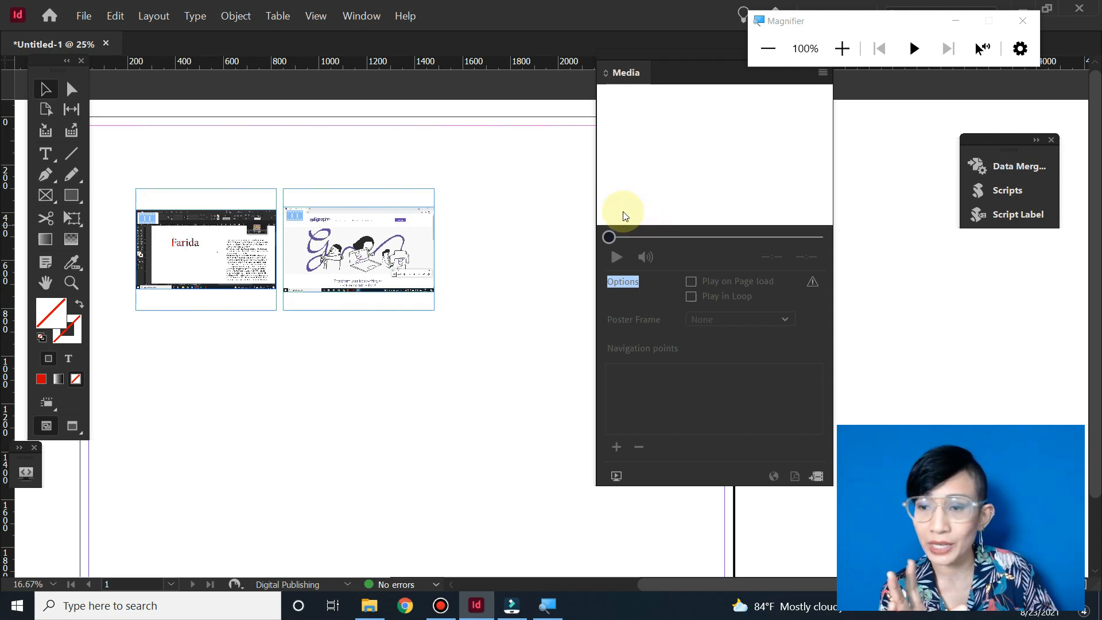
# Step: Draw an empty rectangular frame beside the second video, about the size of that video's frame, with the Rectangle Frame tool
pyautogui.click(46, 196)
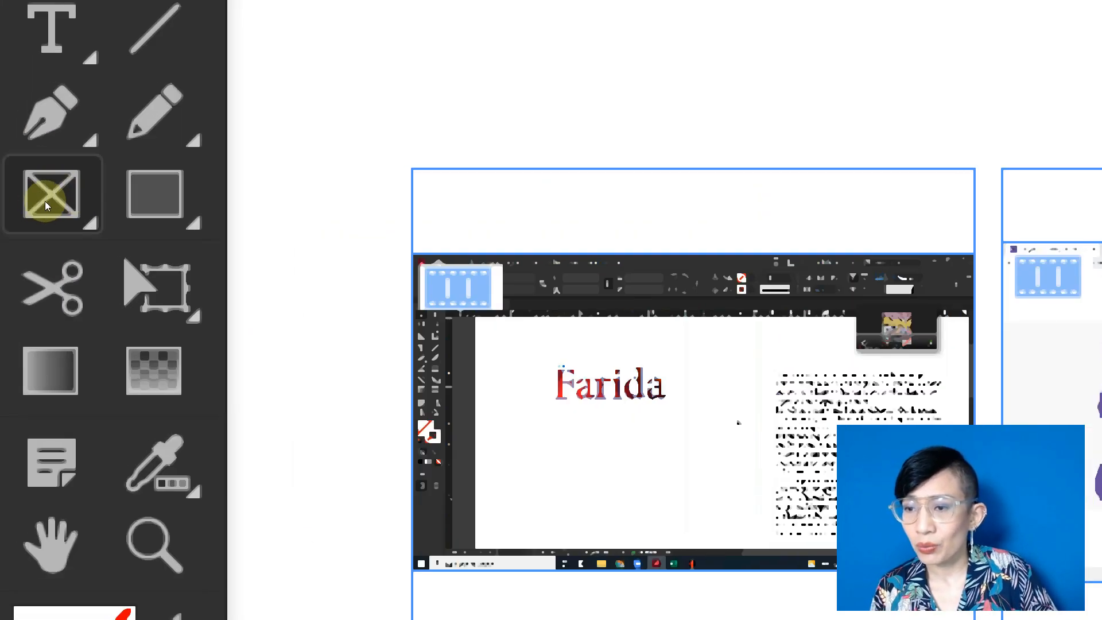
pyautogui.moveTo(47, 197); pyautogui.dragTo(111, 202)
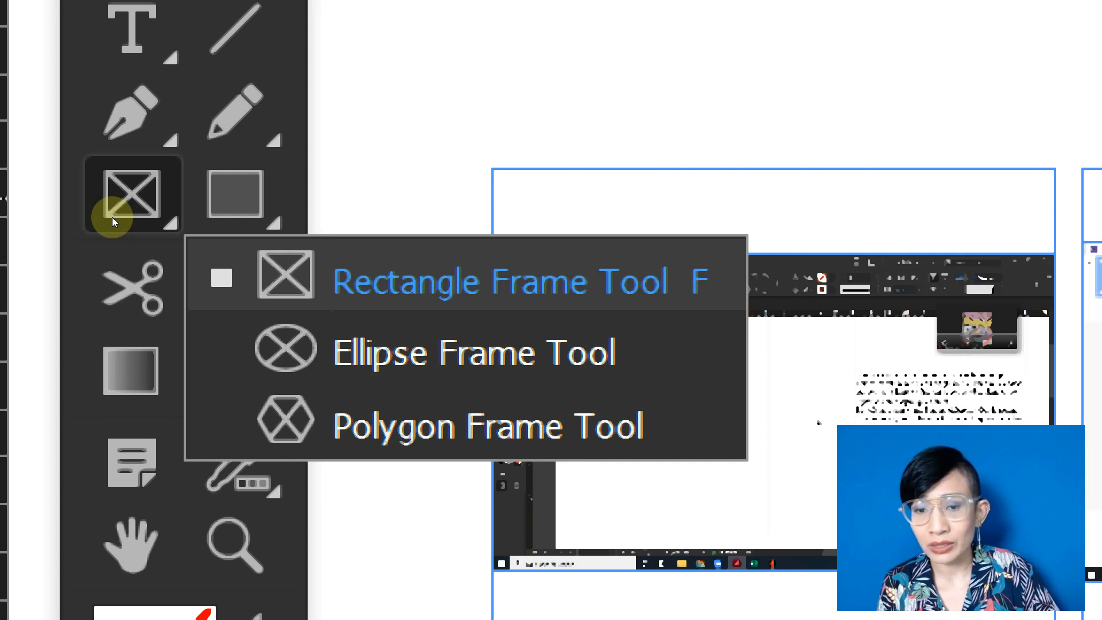
pyautogui.click(112, 217)
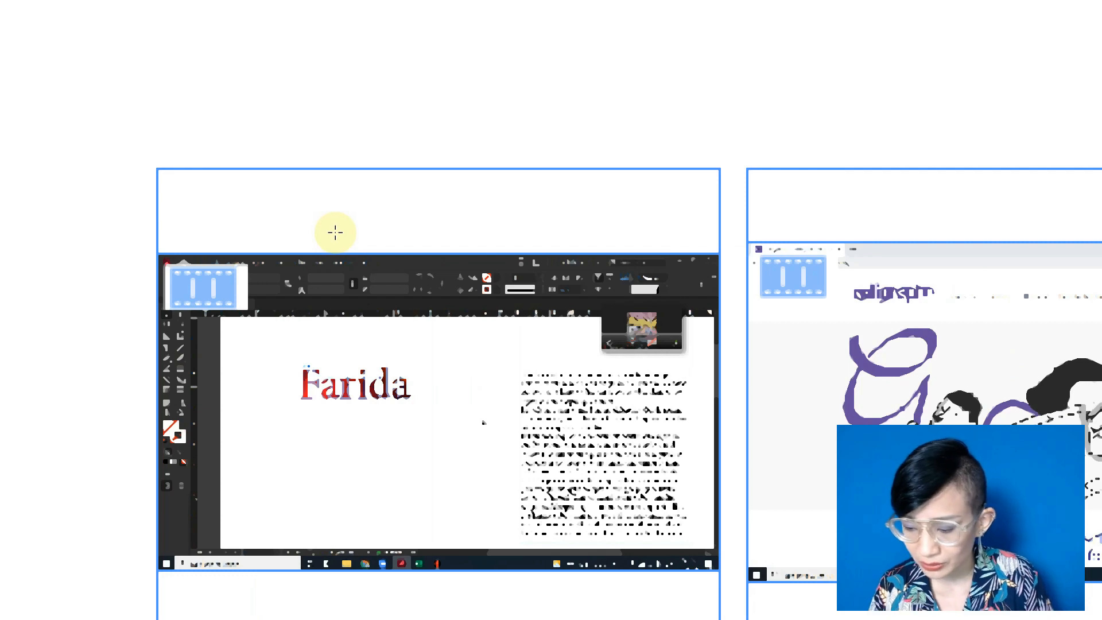
pyautogui.press('super+minus')
pyautogui.press('super+minus')
pyautogui.press('super+minus')
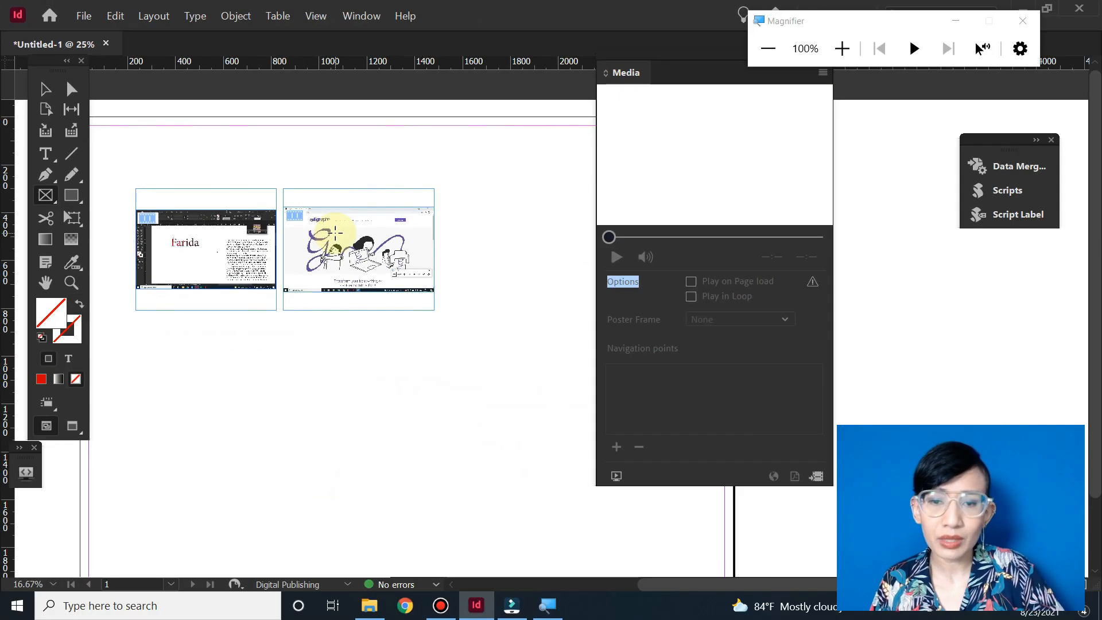
pyautogui.moveTo(444, 189); pyautogui.dragTo(593, 310)
pyautogui.moveTo(686, 66); pyautogui.dragTo(776, 82)
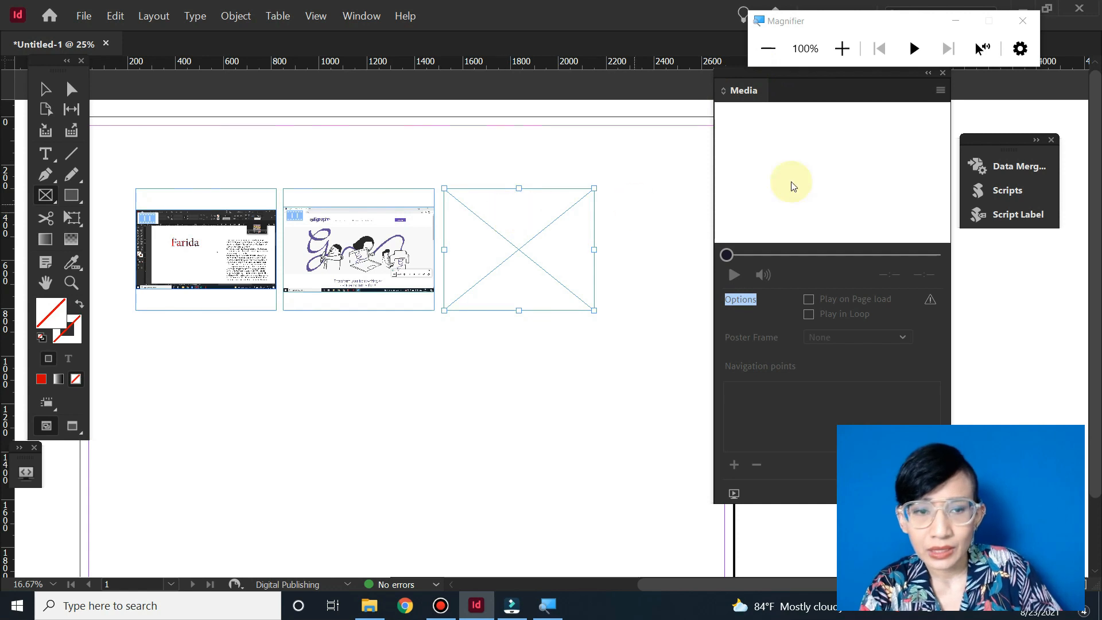
pyautogui.moveTo(856, 73); pyautogui.dragTo(463, 111)
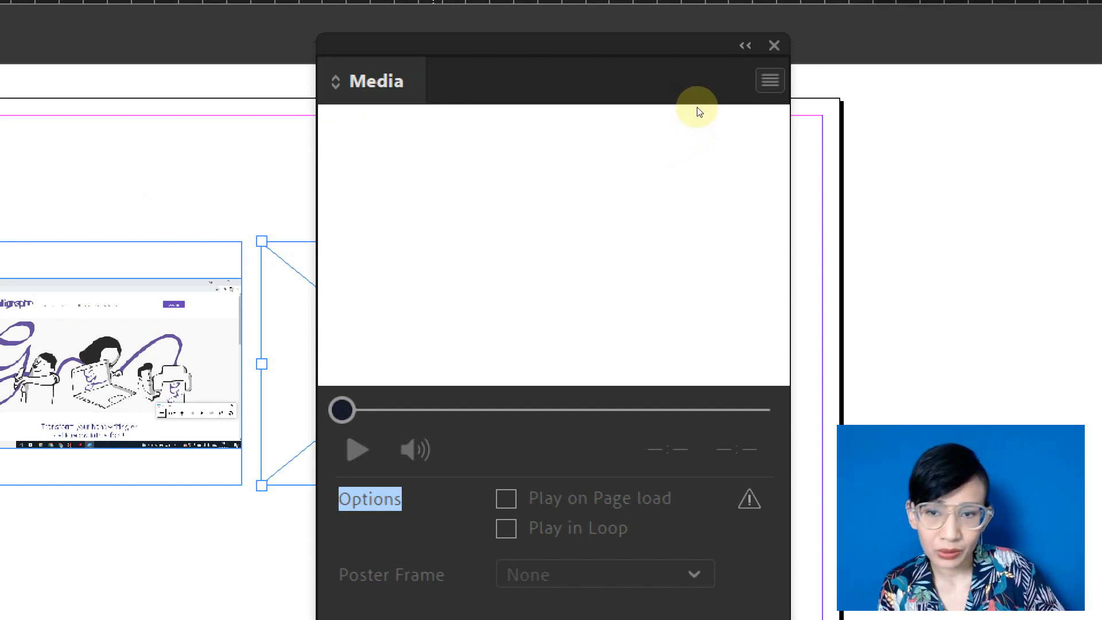
pyautogui.click(770, 80)
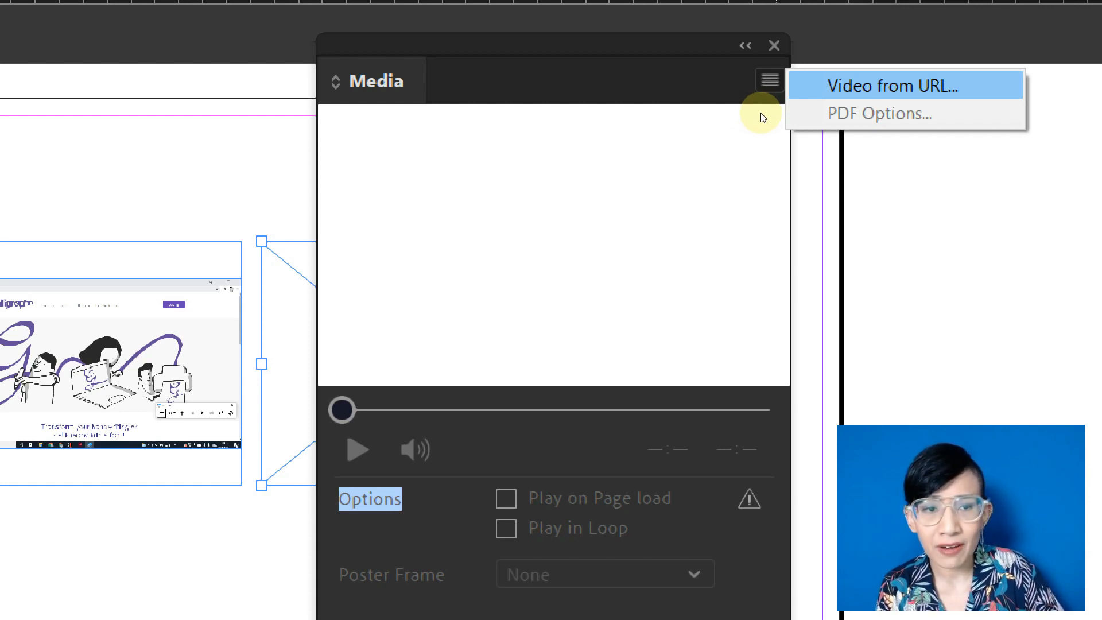
pyautogui.click(893, 85)
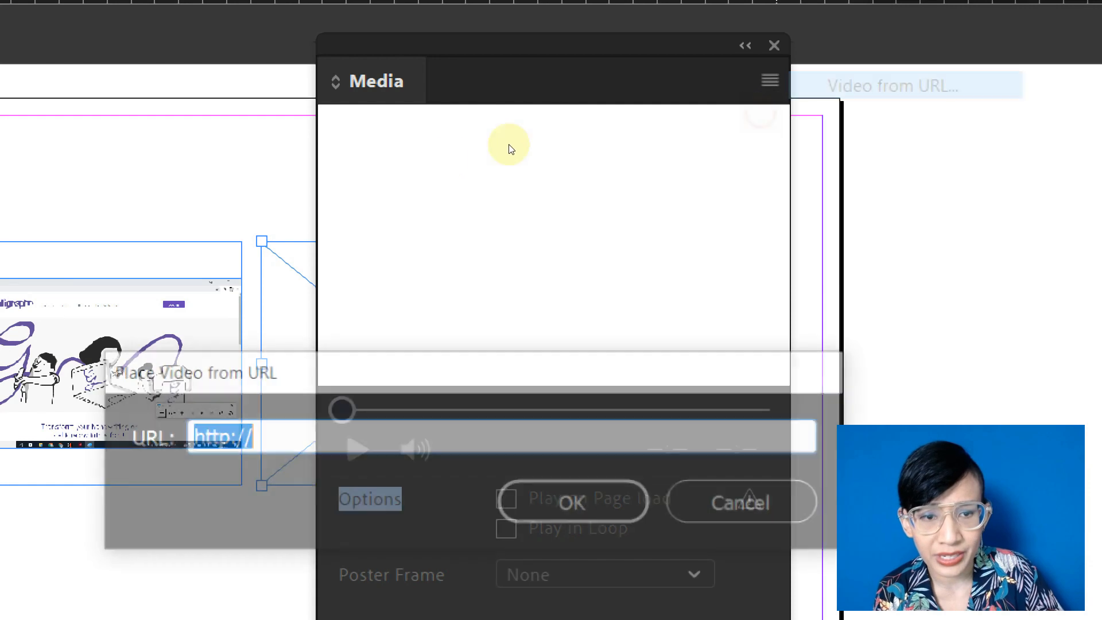
pyautogui.press('End')
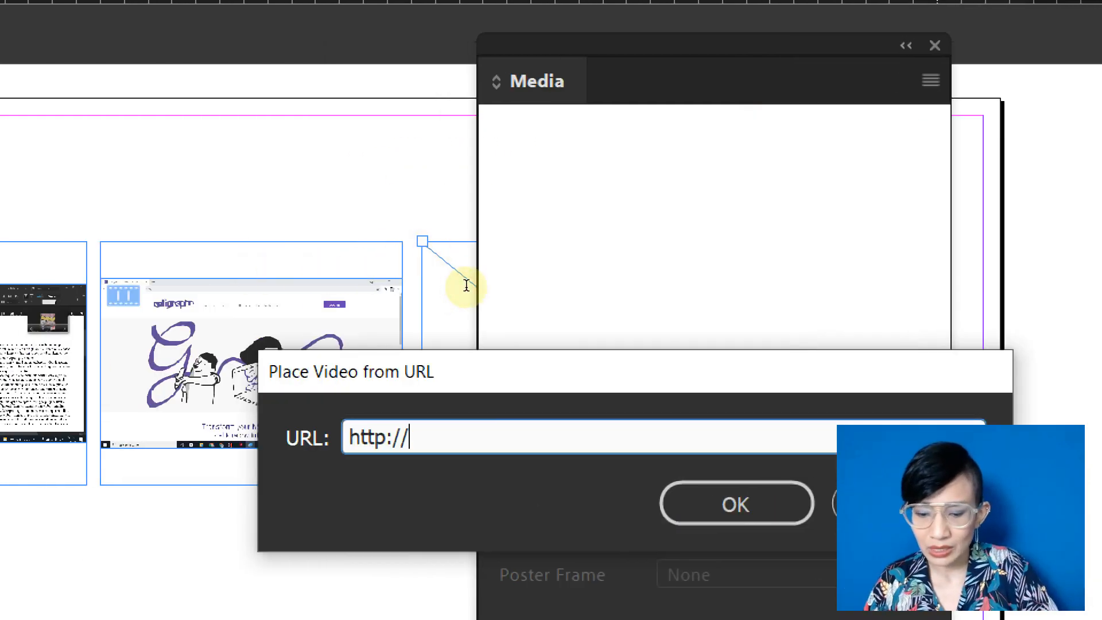
pyautogui.write('www')
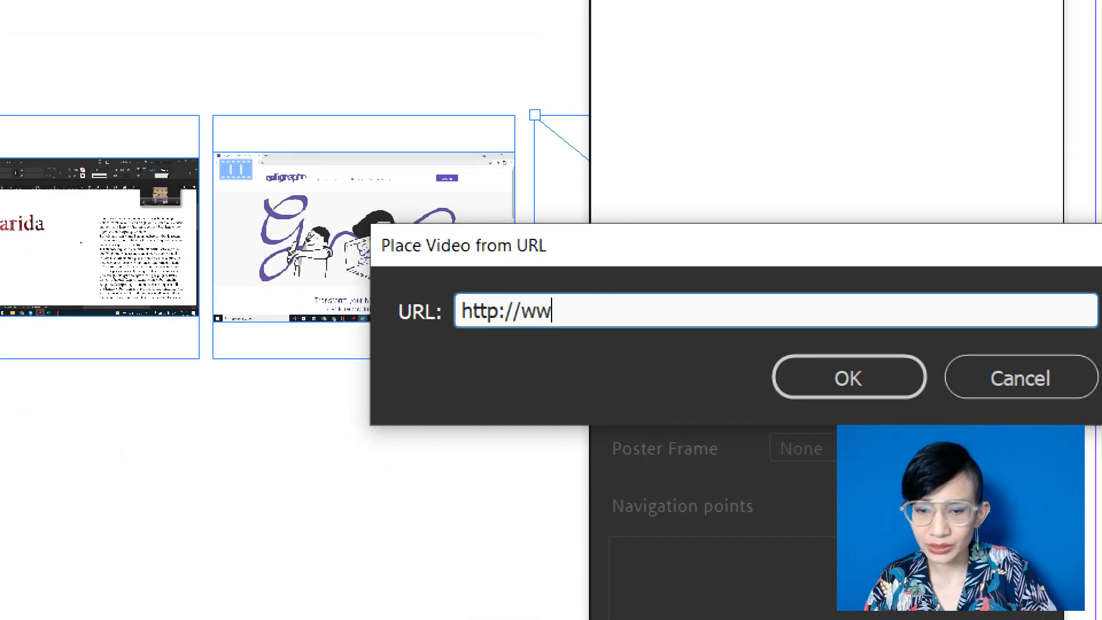
pyautogui.write('.y')
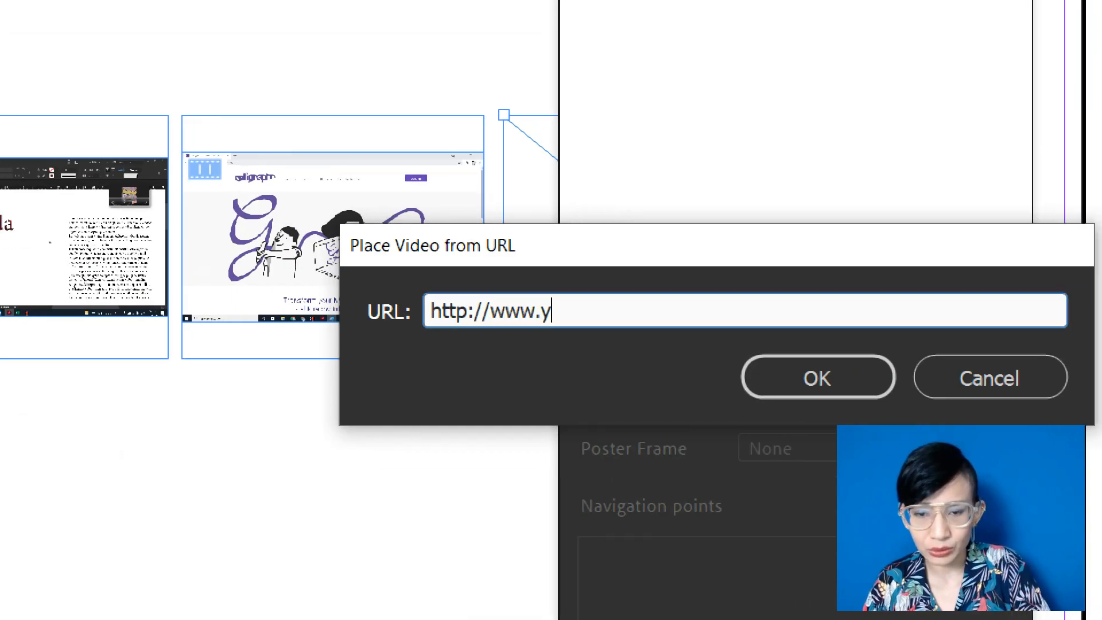
pyautogui.write('u')
pyautogui.press('BackSpace')
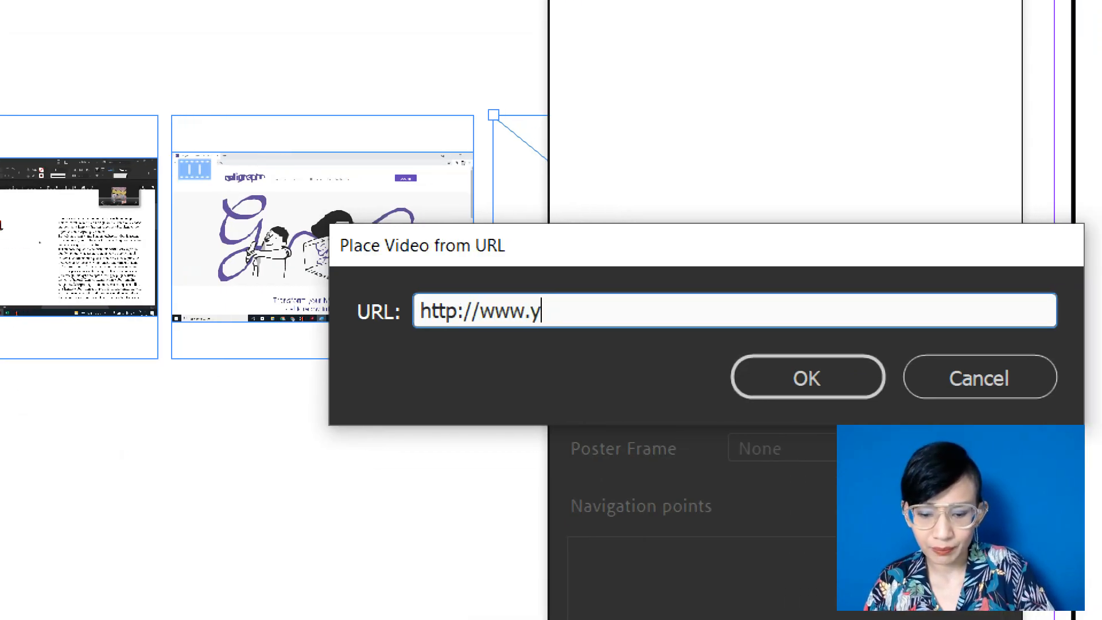
pyautogui.write('outube.co,')
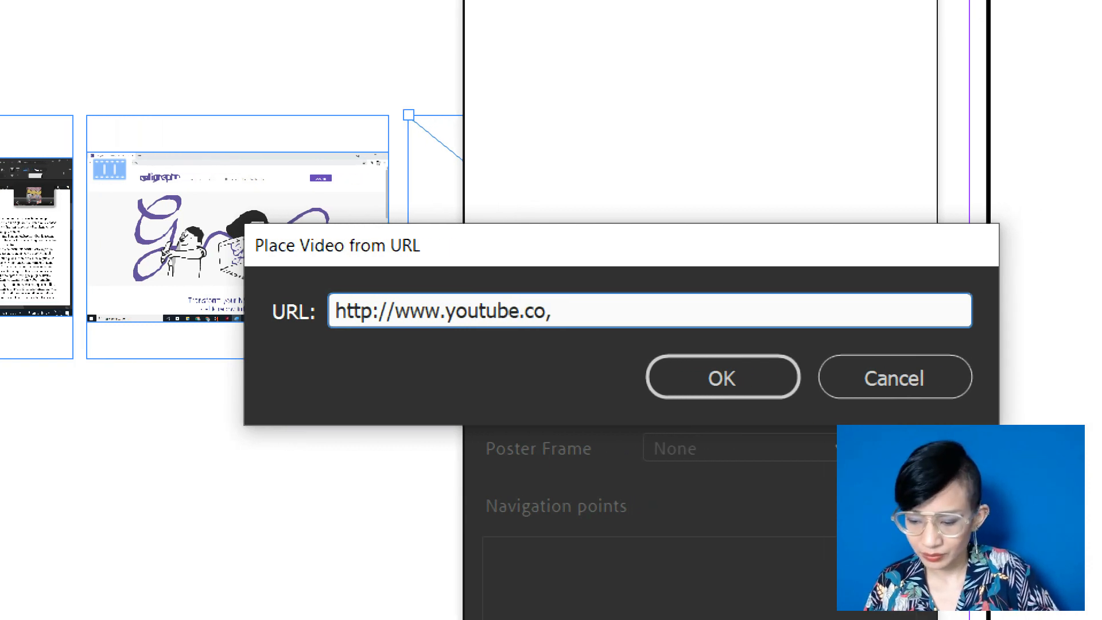
pyautogui.press('BackSpace')
pyautogui.write('m')
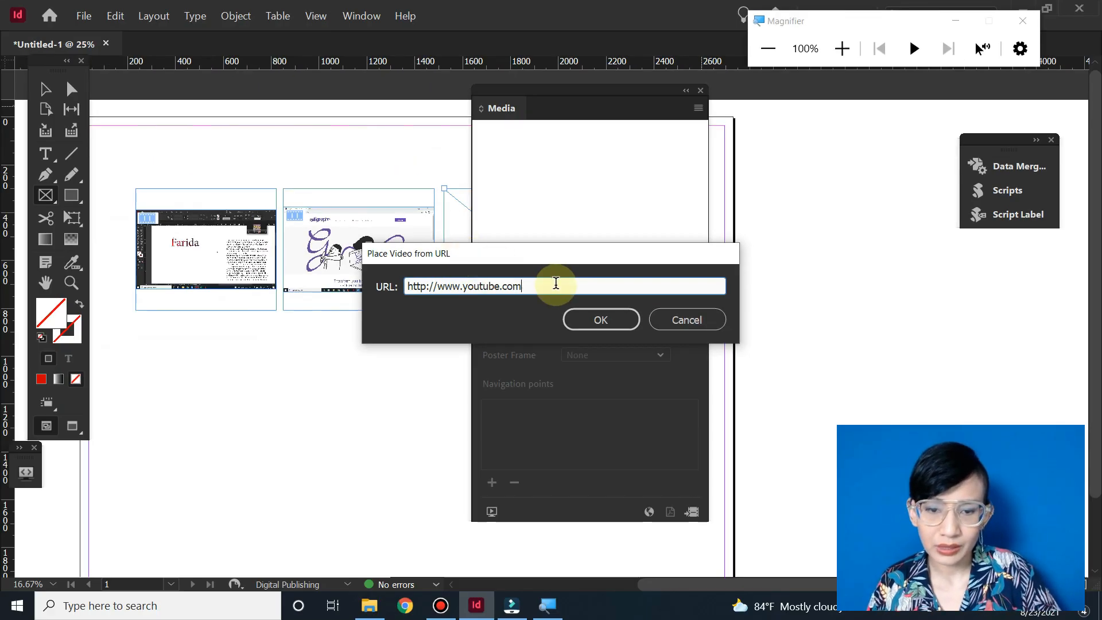
pyautogui.click(659, 377)
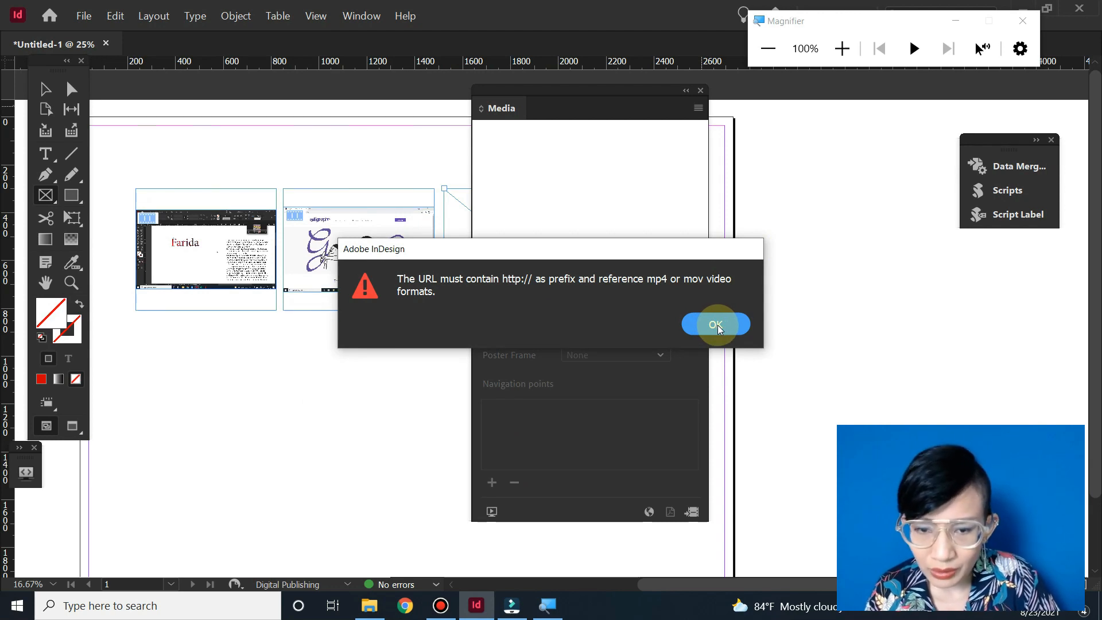
pyautogui.click(716, 324)
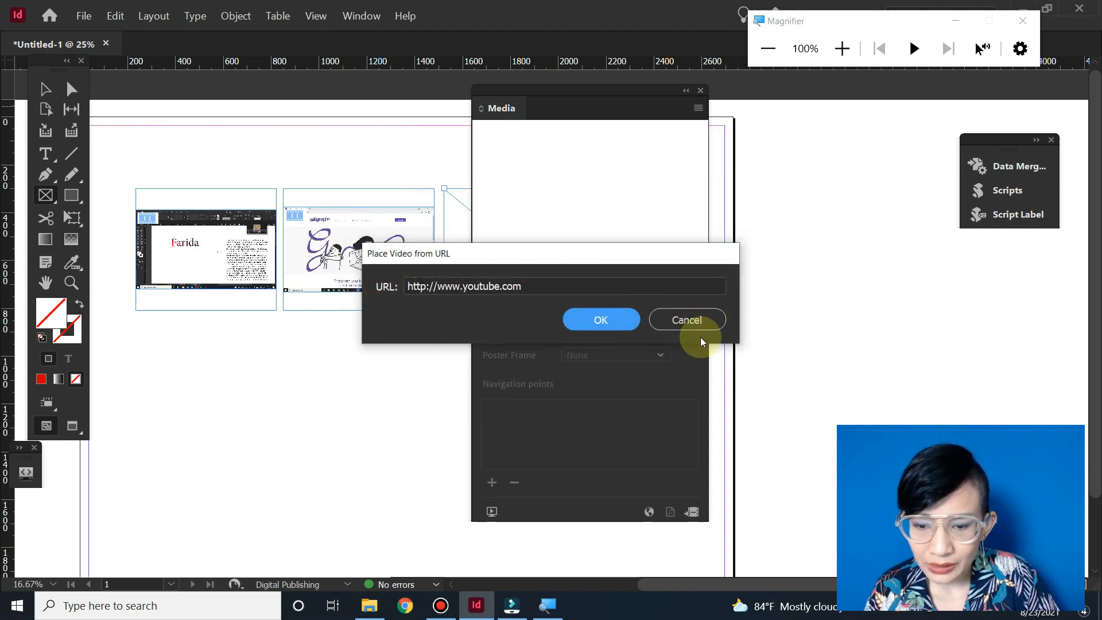
pyautogui.click(696, 319)
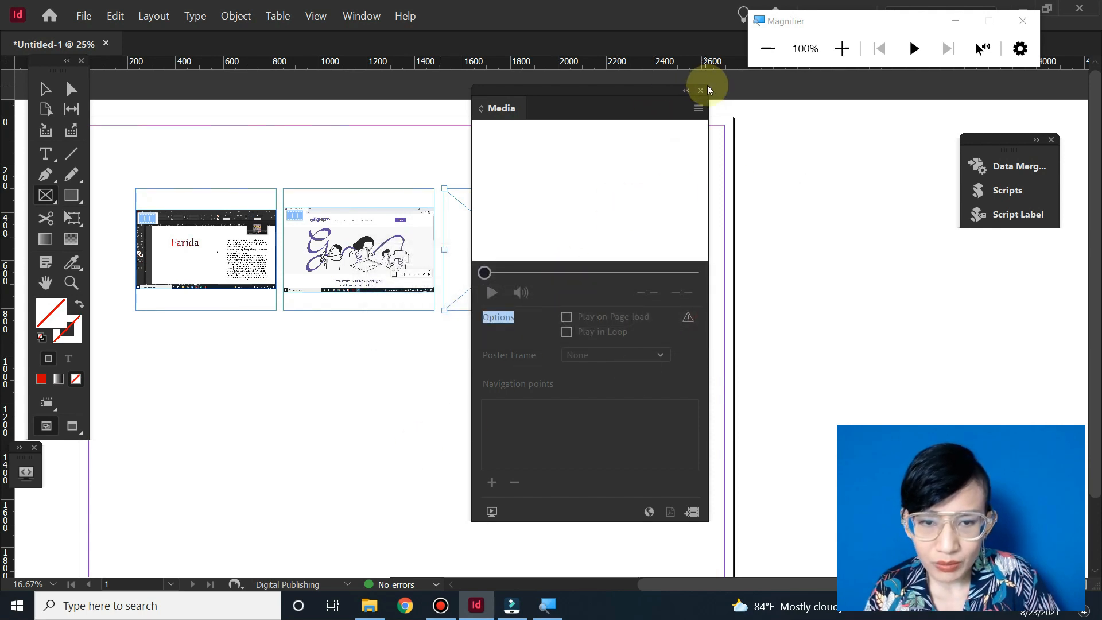
# Step: Check the Place Video from URL dialog for the empty frame using the Selection tool, cancel it, and deselect the frame
pyautogui.moveTo(613, 94); pyautogui.dragTo(795, 114)
pyautogui.click(46, 89)
pyautogui.click(877, 124)
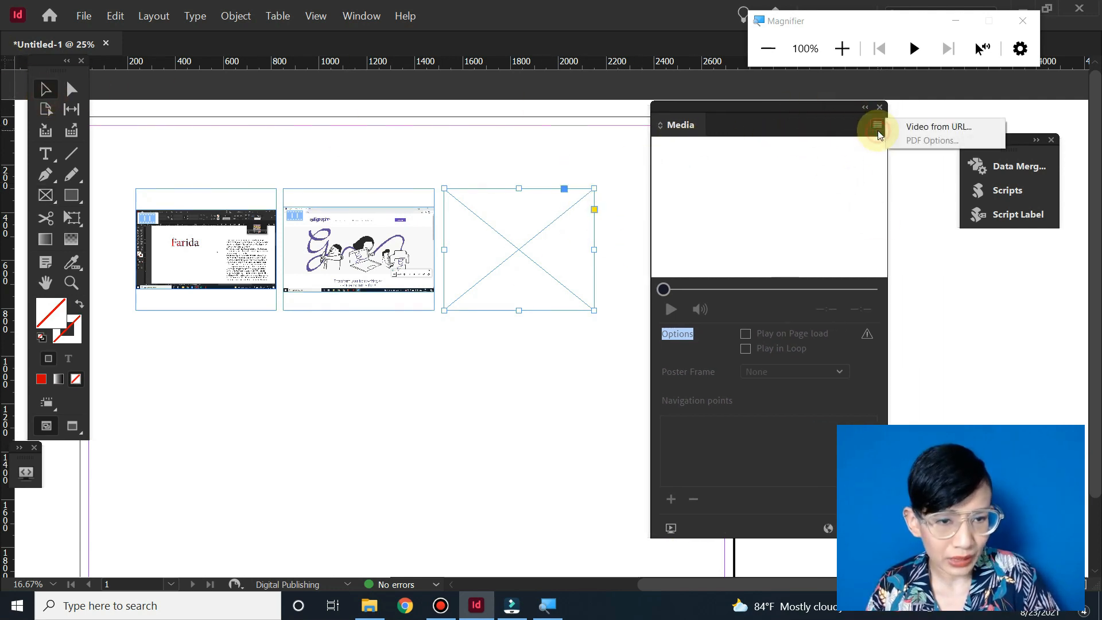
pyautogui.click(943, 127)
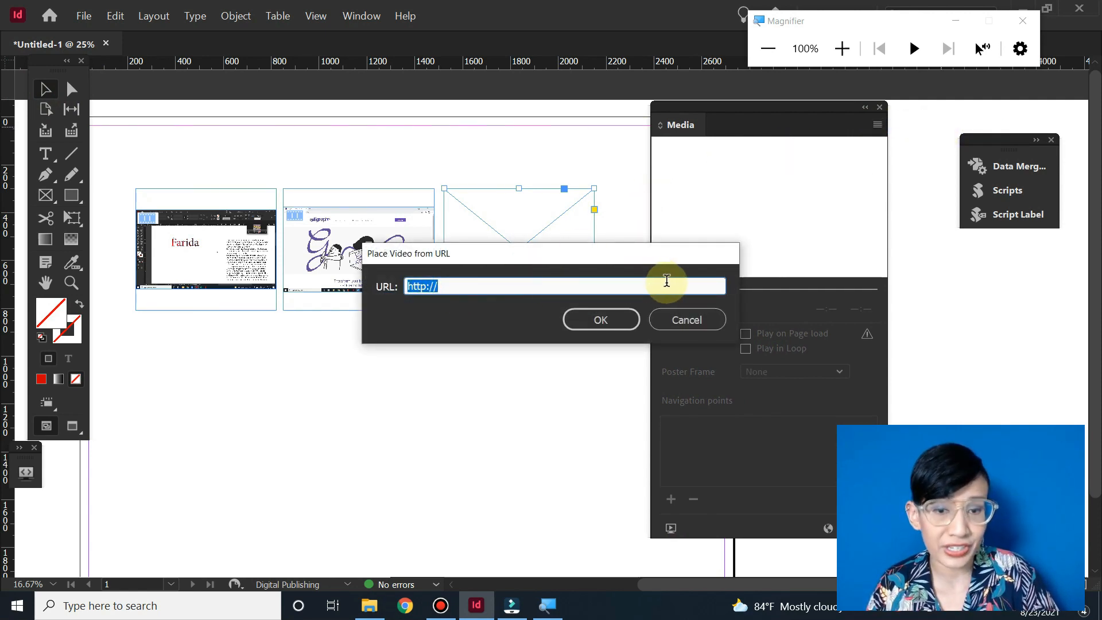
pyautogui.click(687, 320)
pyautogui.click(369, 356)
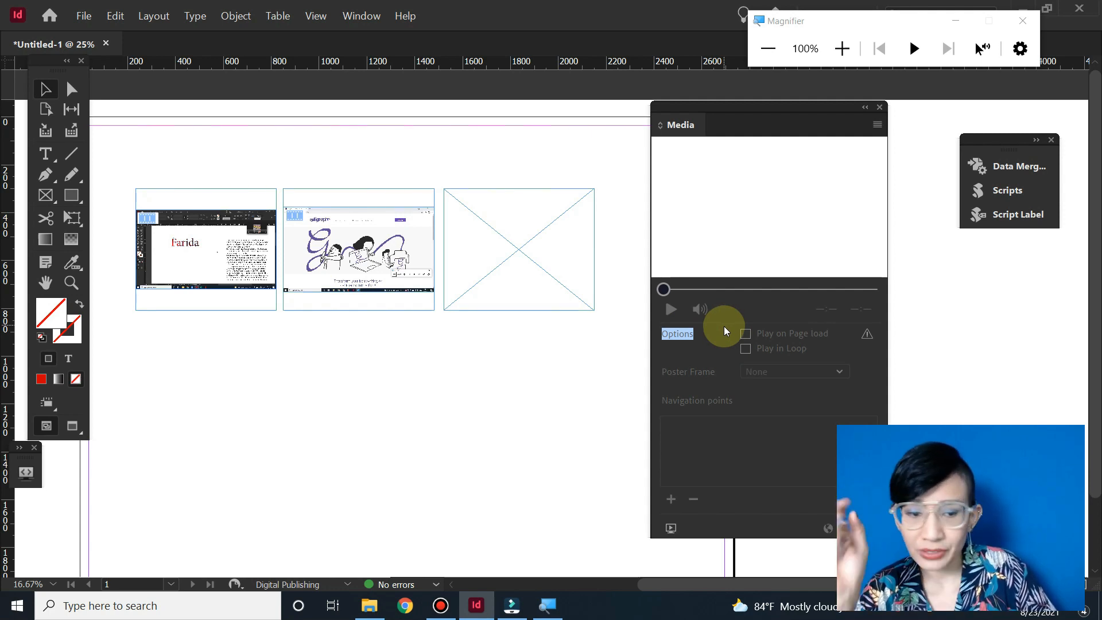
# Step: Select the Farida video on the page and preview its playback in the Media panel
pyautogui.moveTo(743, 107); pyautogui.dragTo(562, 91)
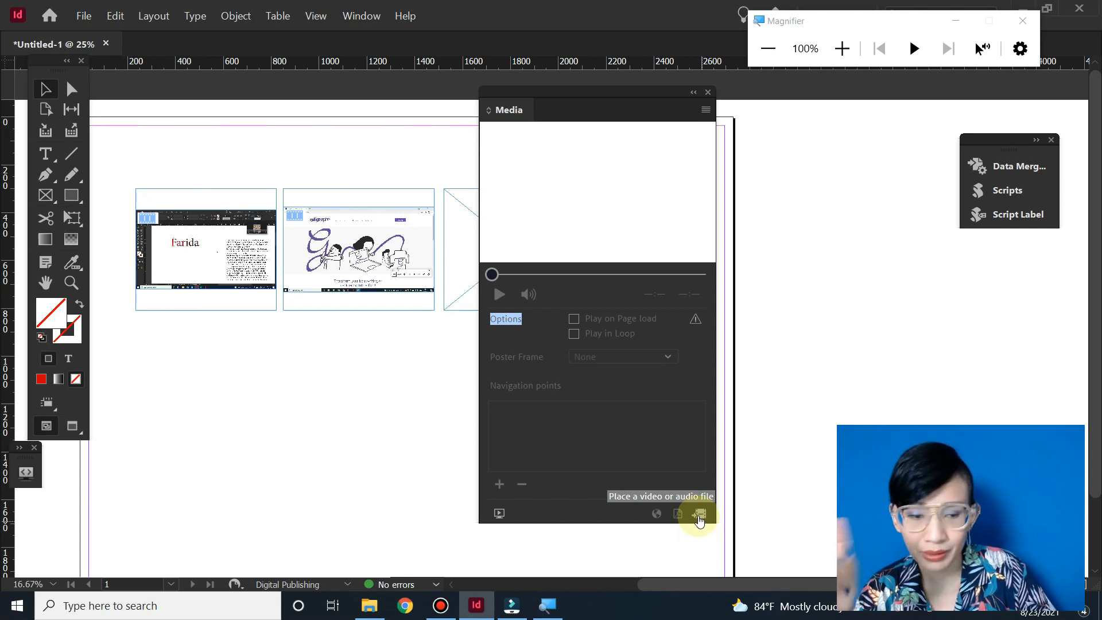
pyautogui.click(278, 275)
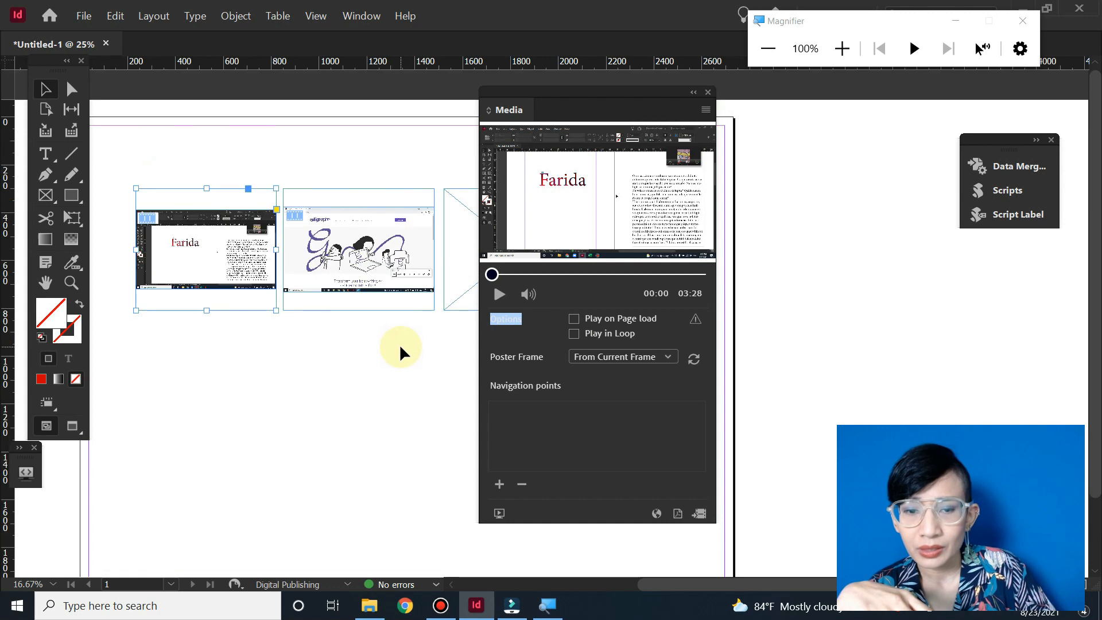
pyautogui.moveTo(530, 87); pyautogui.dragTo(604, 70)
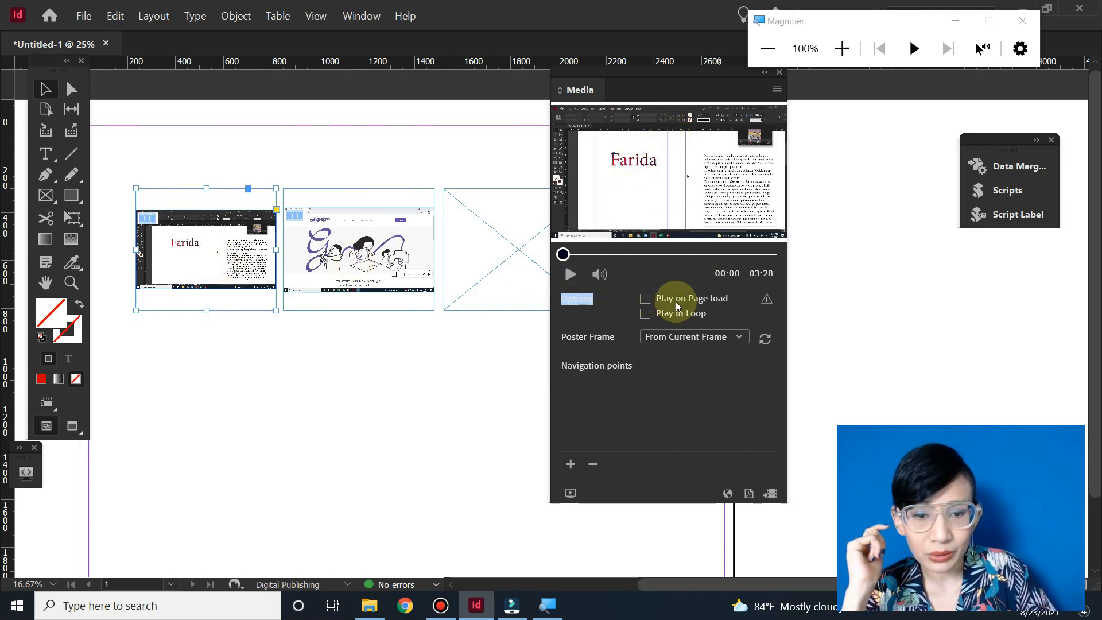
pyautogui.click(583, 301)
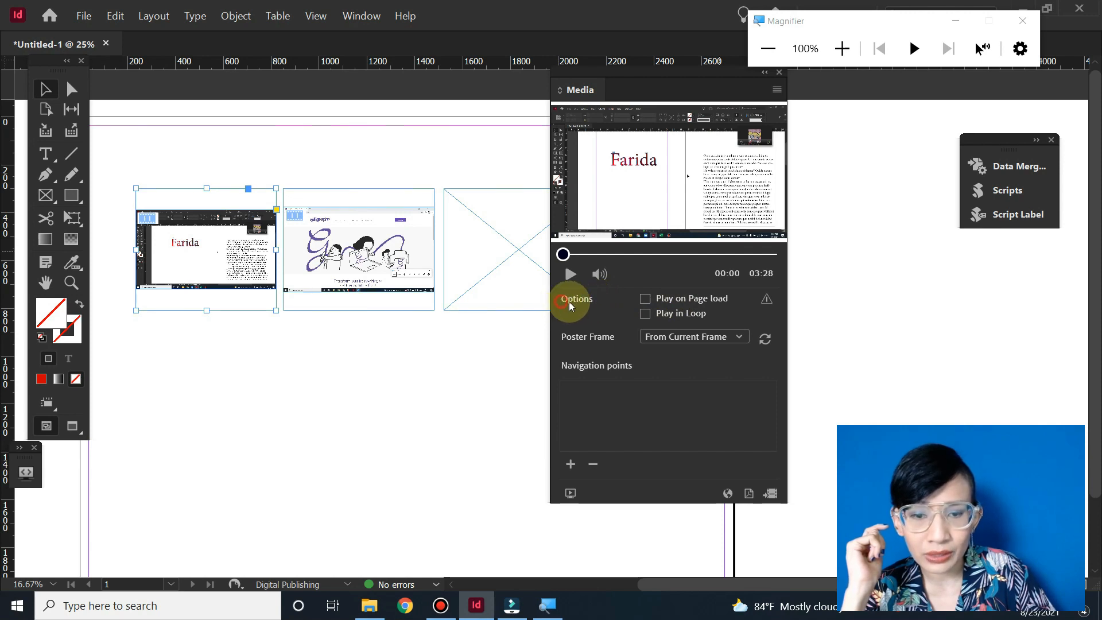
pyautogui.moveTo(565, 299); pyautogui.dragTo(600, 299)
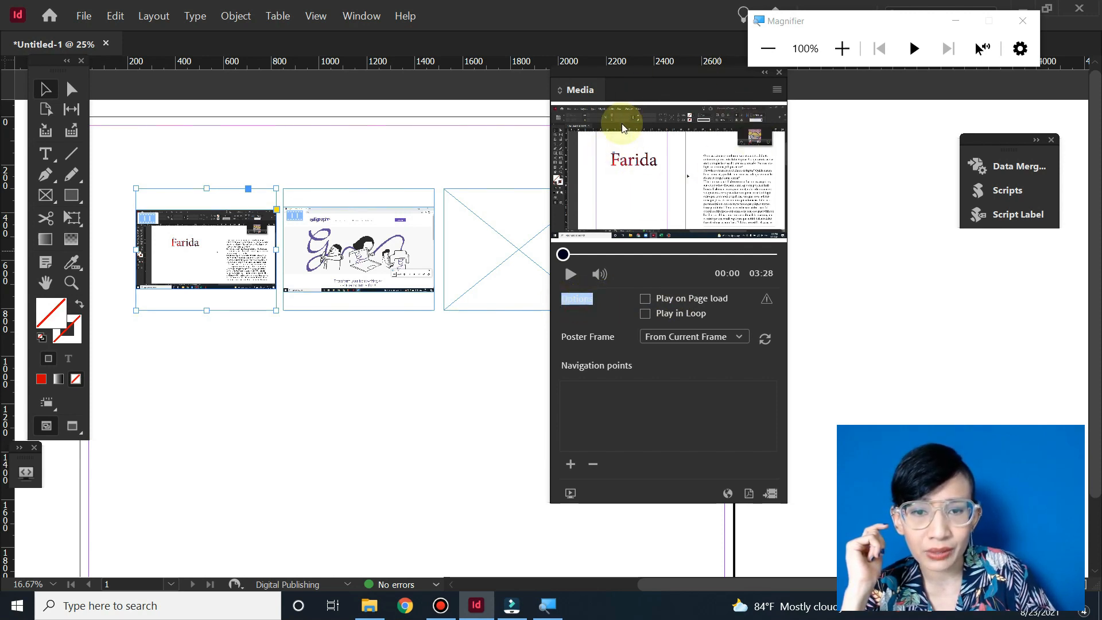
pyautogui.moveTo(652, 92)
pyautogui.mouseDown()
pyautogui.moveTo(631, 103)
pyautogui.moveTo(652, 95)
pyautogui.mouseUp()
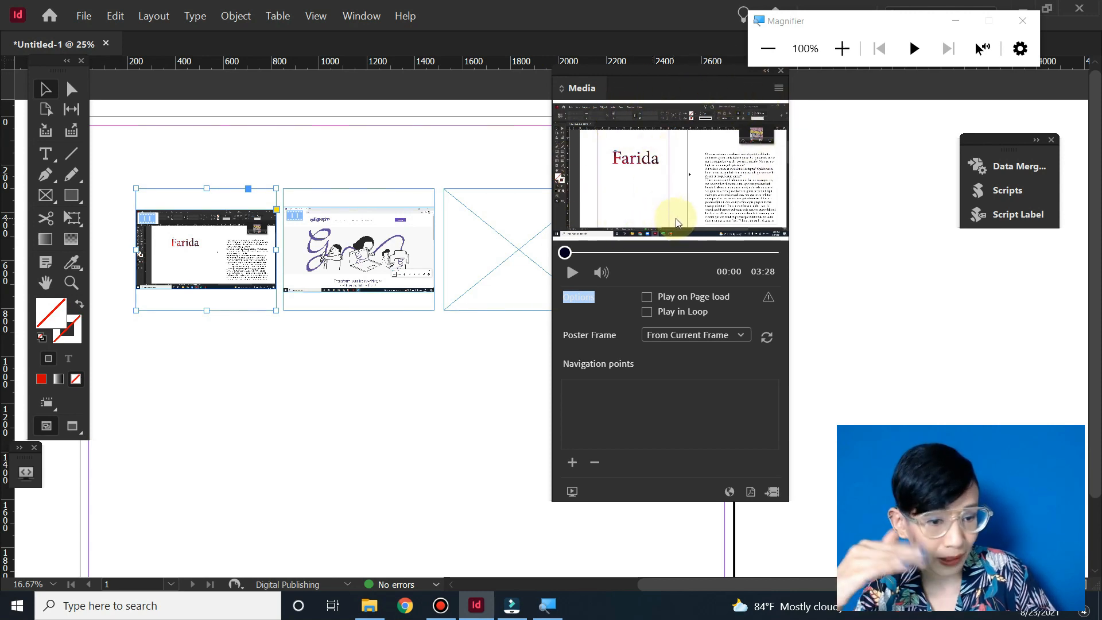
pyautogui.click(570, 275)
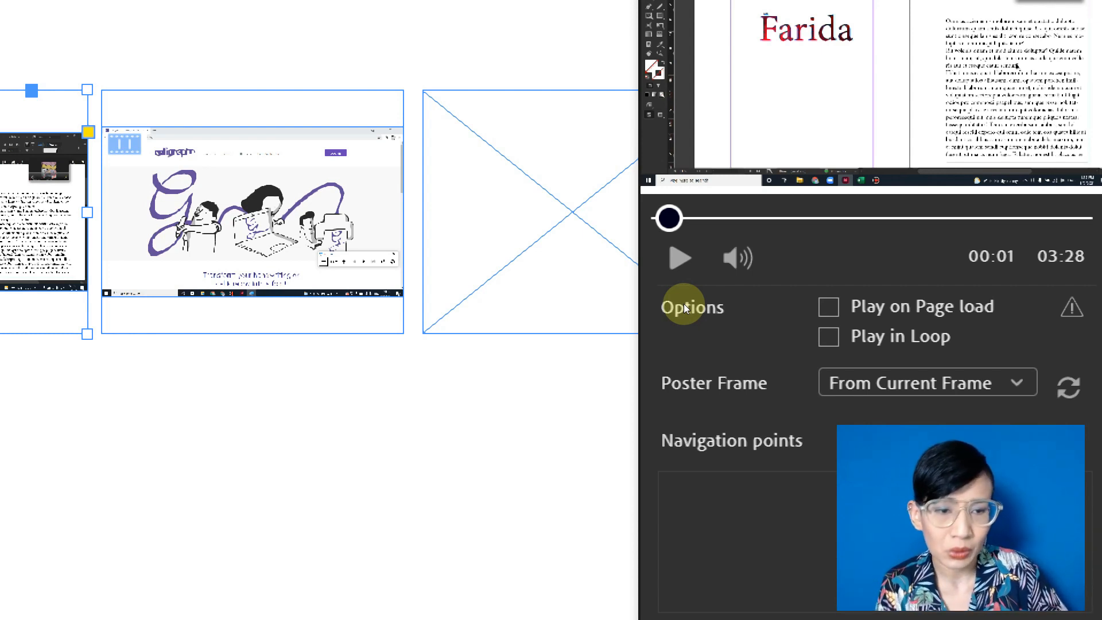
# Step: Set the Farida video's poster frame to Standard, leaving Play on Page load off
pyautogui.click(650, 301)
pyautogui.click(651, 300)
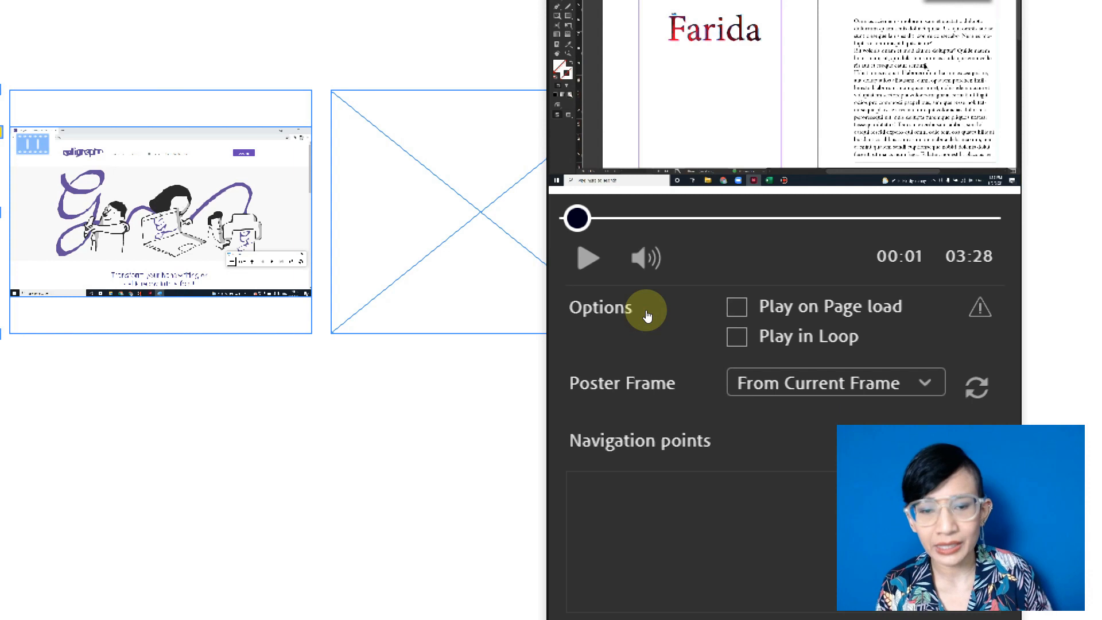
pyautogui.click(674, 332)
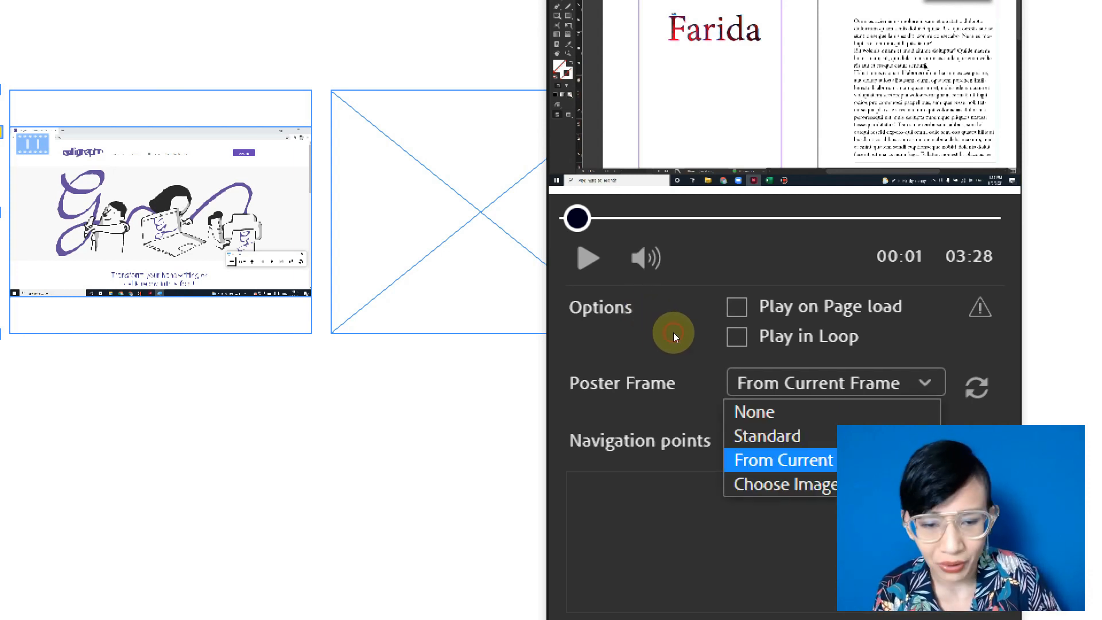
pyautogui.click(601, 311)
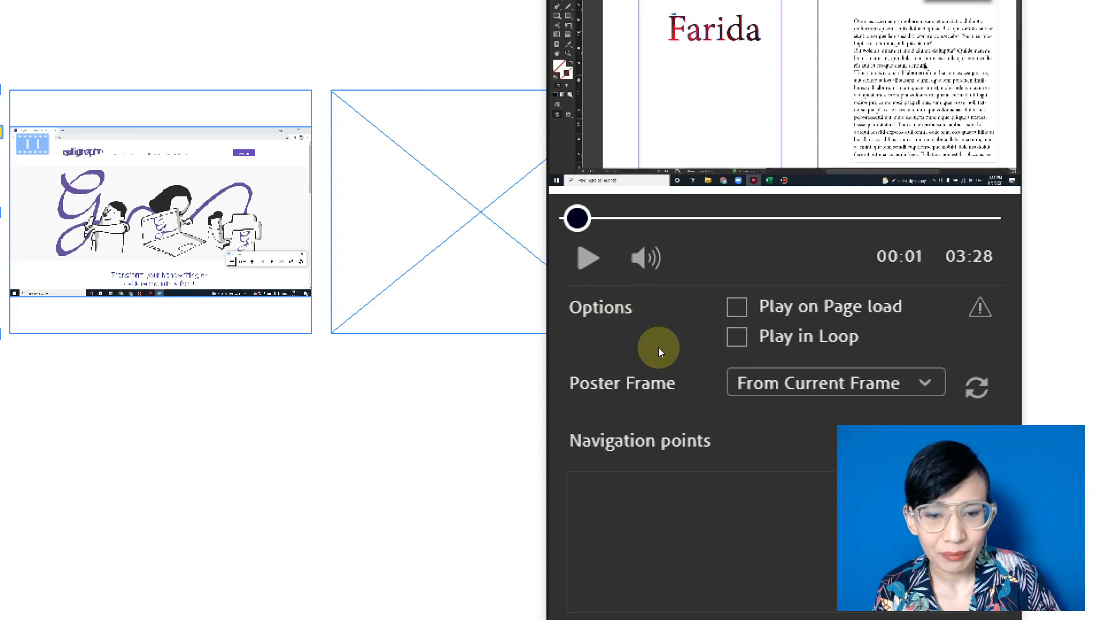
pyautogui.click(682, 363)
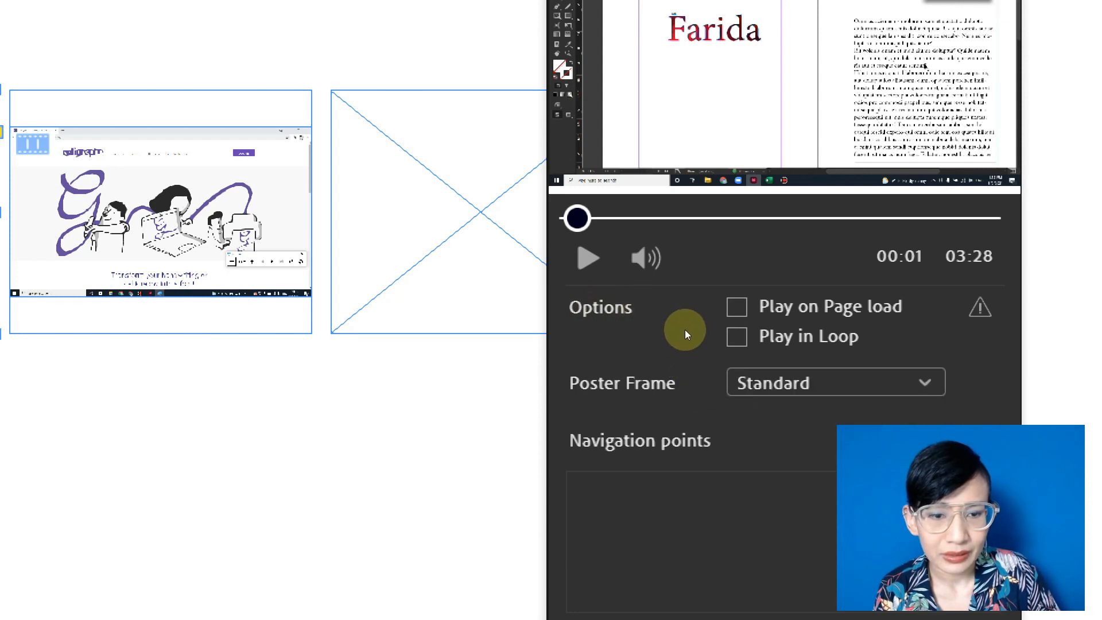
# Step: Browse the Bandicam folder for a custom poster image, and close the file browser without picking one
pyautogui.click(685, 330)
pyautogui.press('Return')
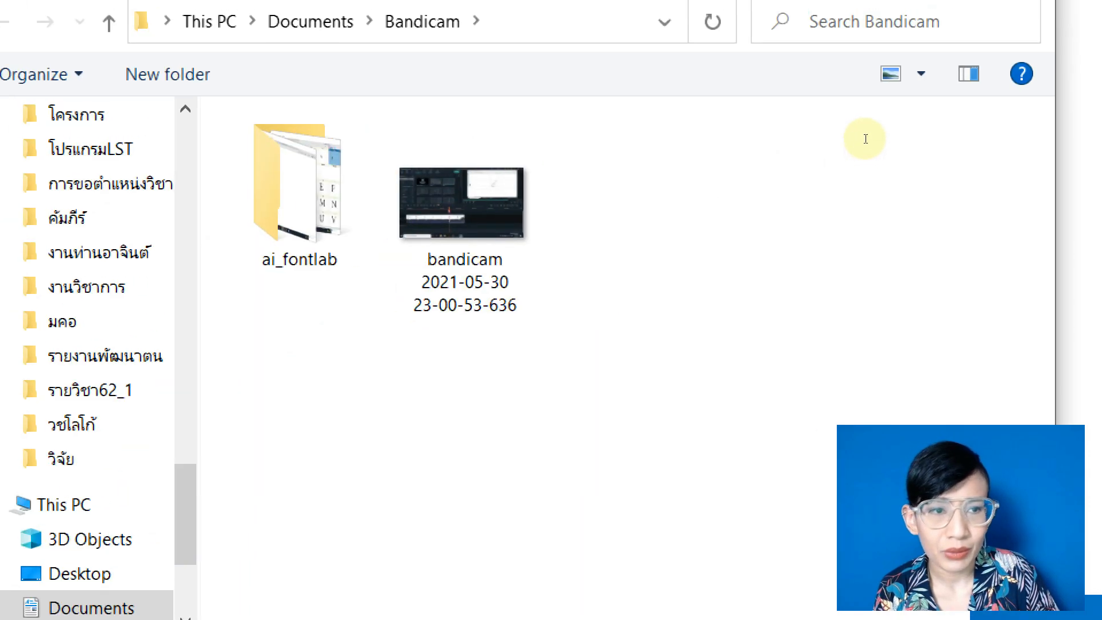
pyautogui.click(1030, 22)
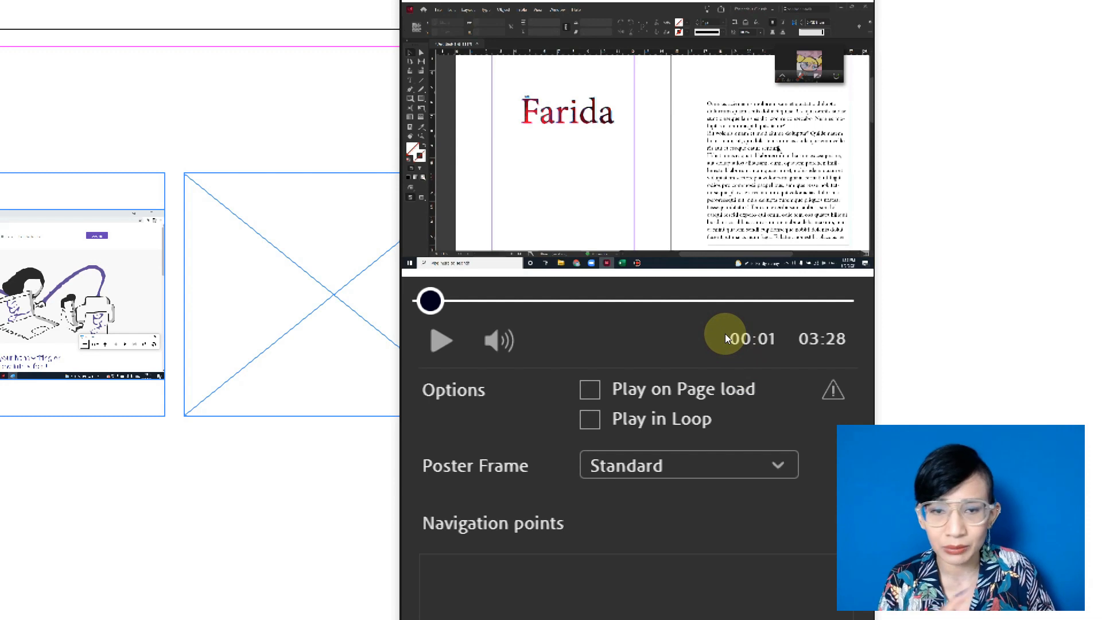
# Step: Review the poster frame choices available for the Farida video
pyautogui.hotkey('alt', 'Down')
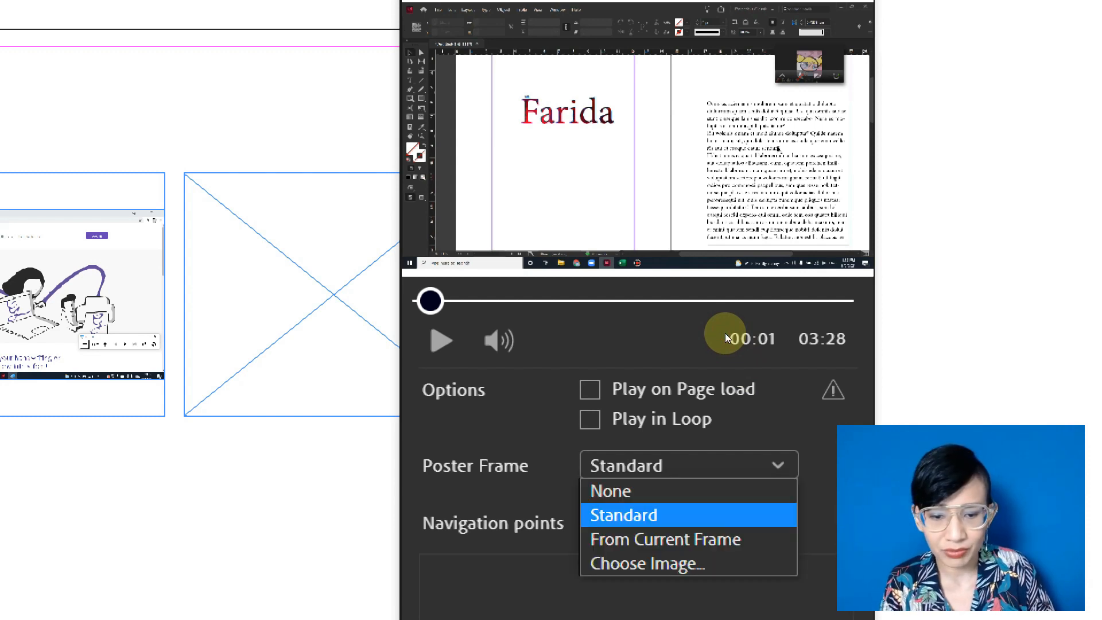
pyautogui.press('Down')
pyautogui.press('Down')
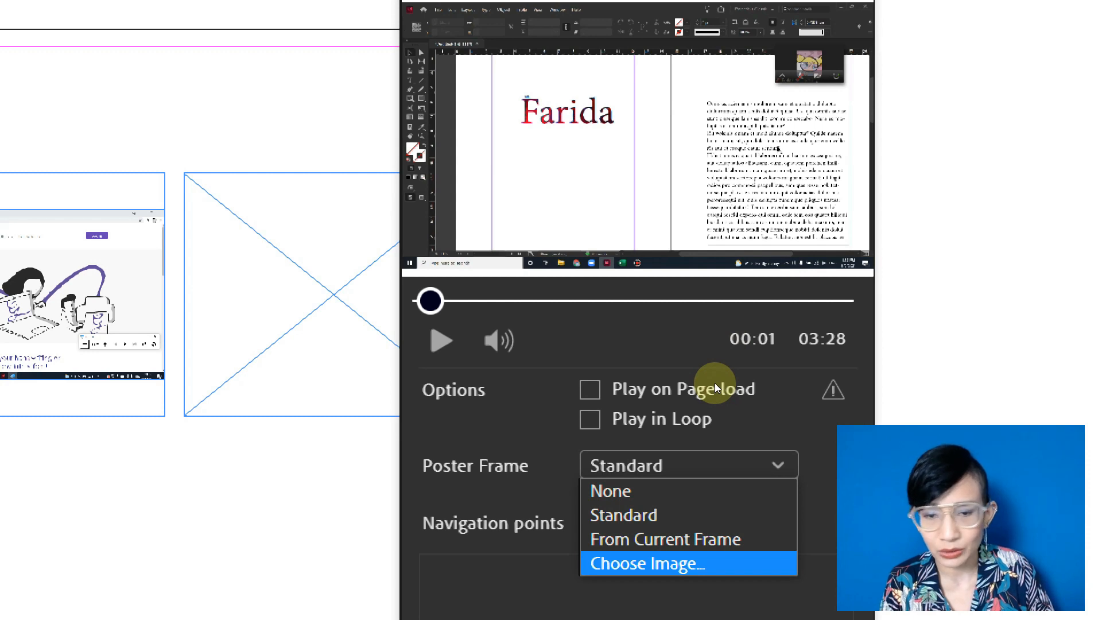
pyautogui.press('Up')
pyautogui.press('Up')
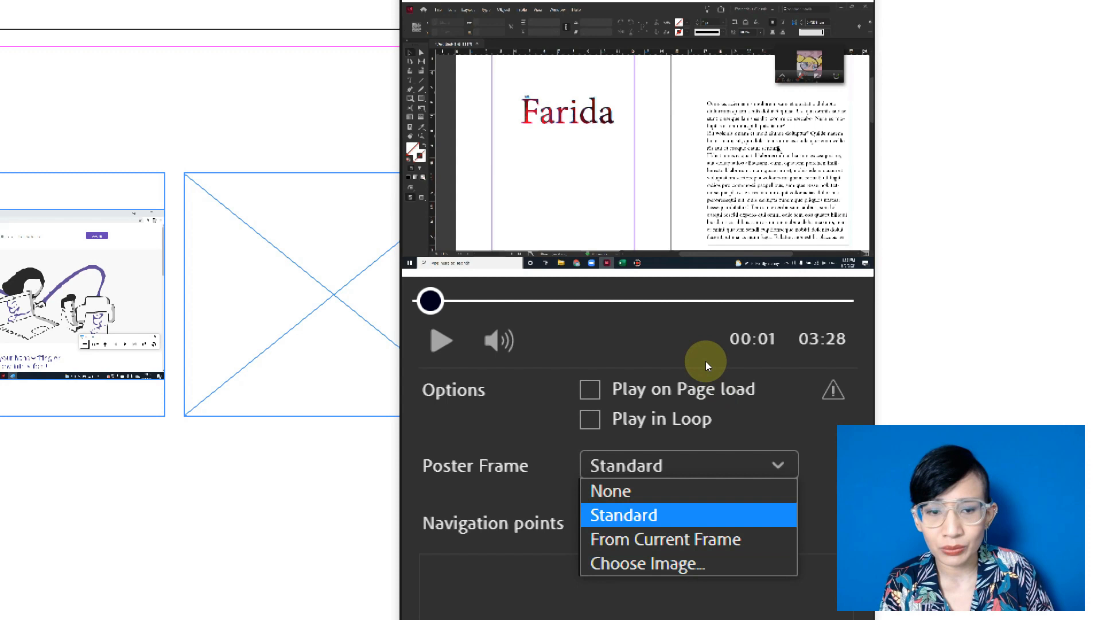
pyautogui.press('Down')
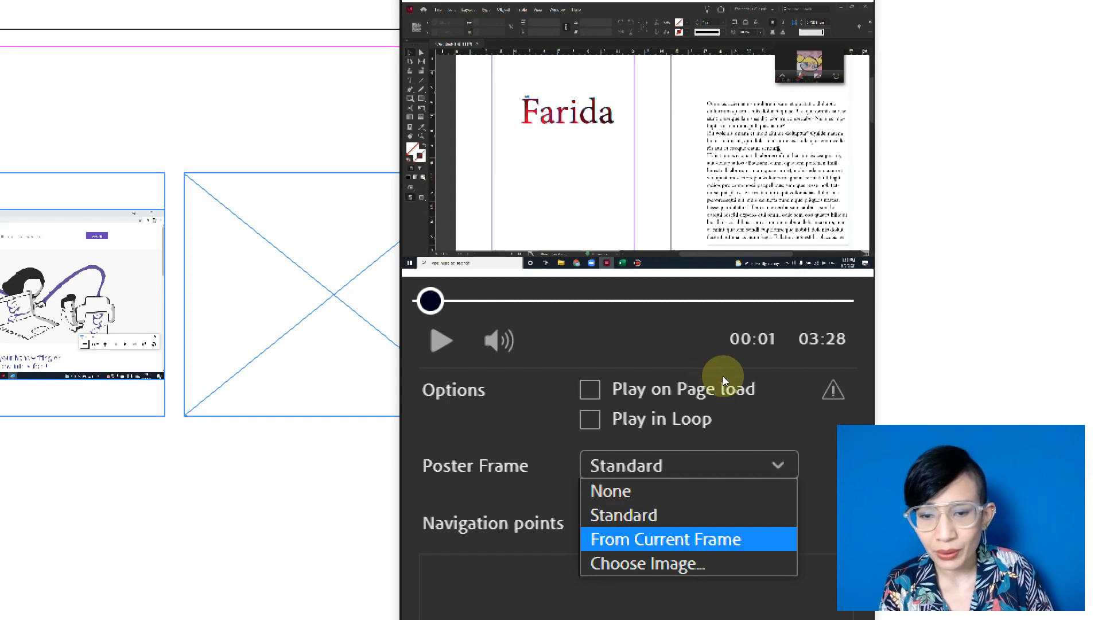
pyautogui.press('Up')
pyautogui.press('Up')
# Step: Use the Farida video's frame at 01:46 as its poster via From Current Frame, and check the second video's poster setting
pyautogui.click(568, 256)
pyautogui.moveTo(568, 256); pyautogui.dragTo(700, 325)
pyautogui.click(720, 334)
pyautogui.click(712, 376)
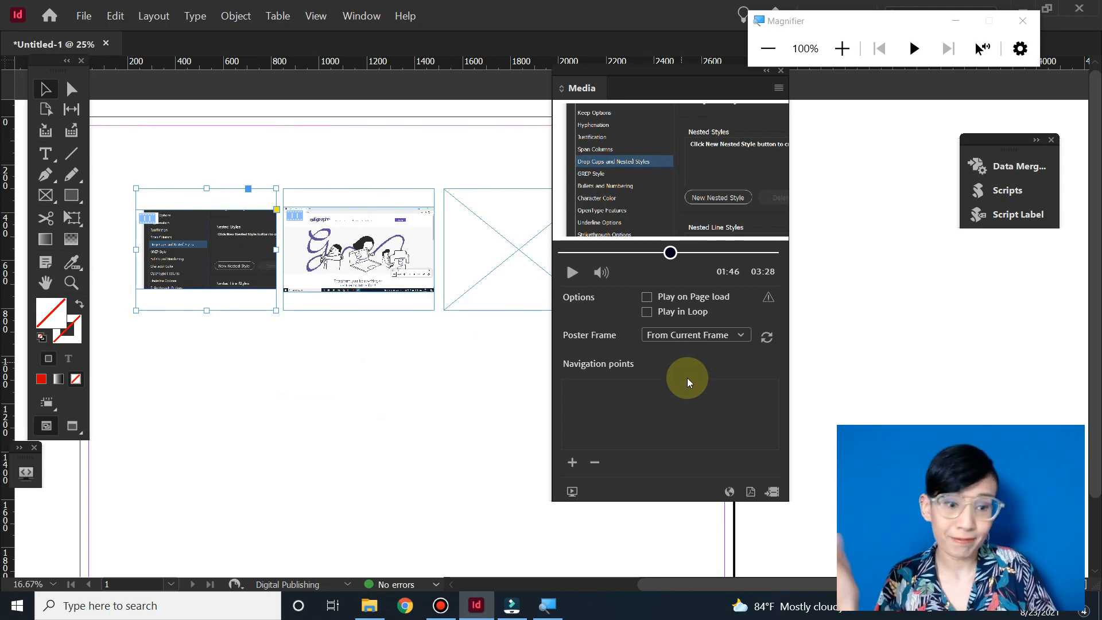
pyautogui.click(387, 281)
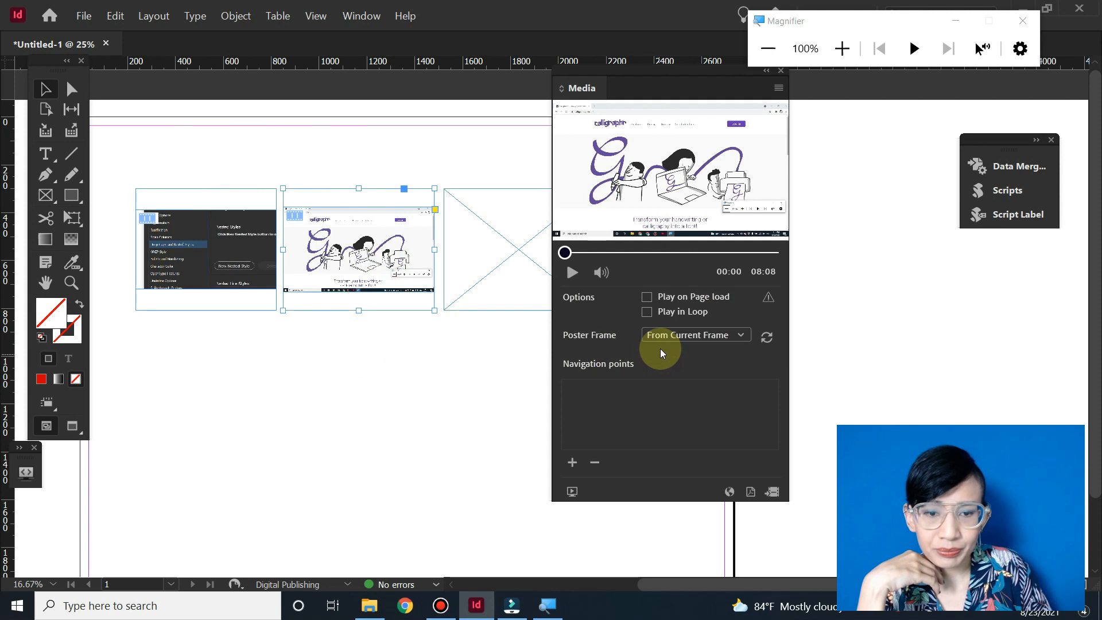
pyautogui.click(355, 357)
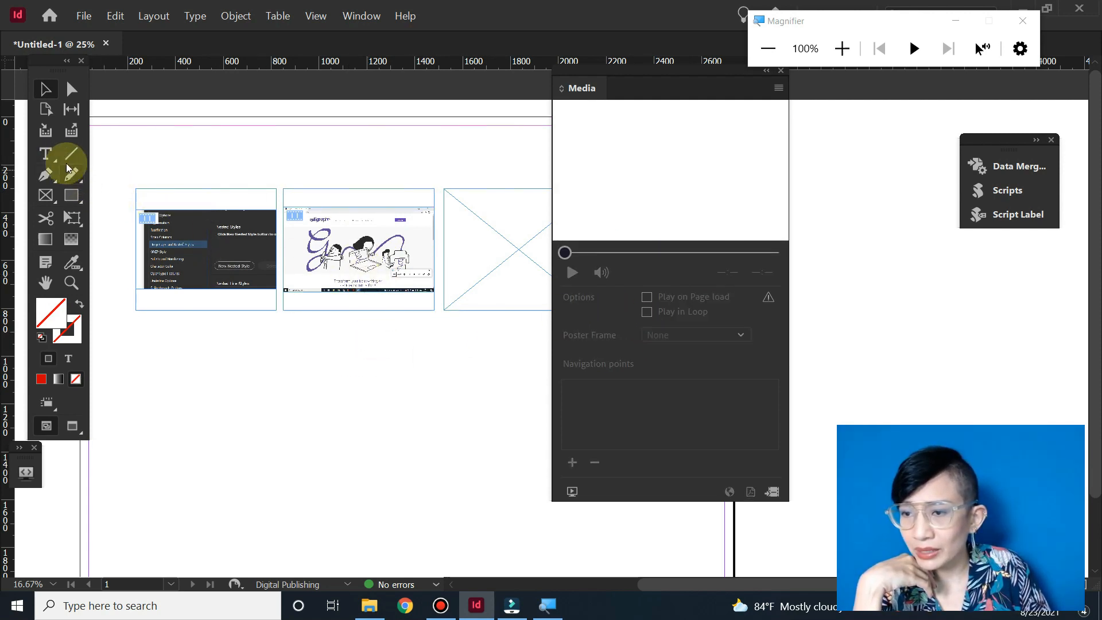
# Step: Draw an ellipse below the first video, fill it red, narrow it to a near-circle, and shift it slightly right
pyautogui.click(68, 199)
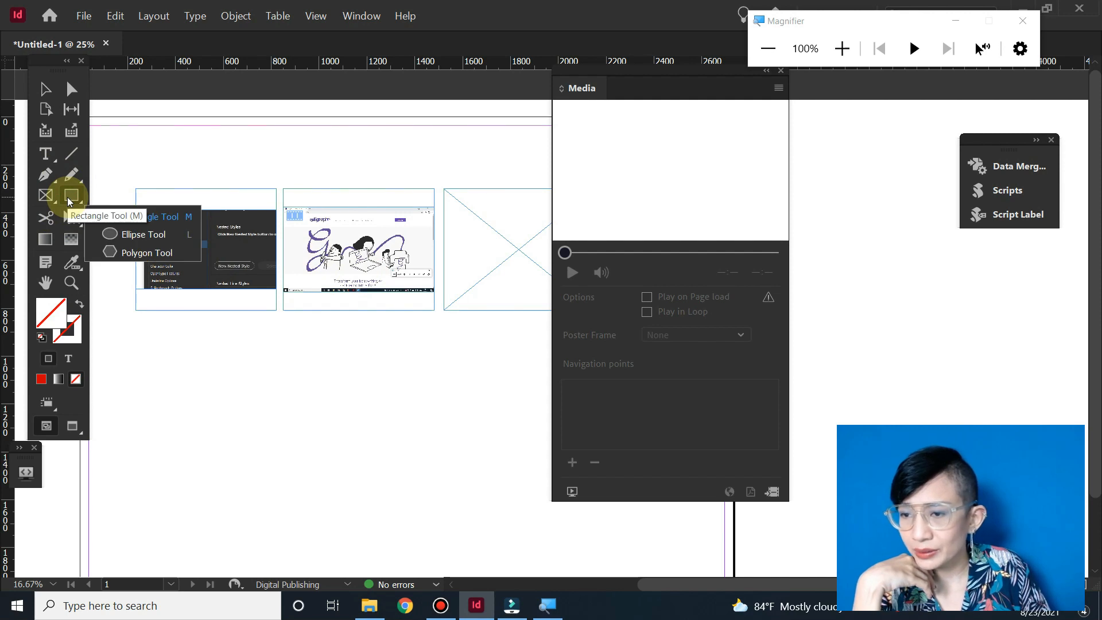
pyautogui.click(121, 234)
pyautogui.moveTo(140, 345); pyautogui.dragTo(287, 419)
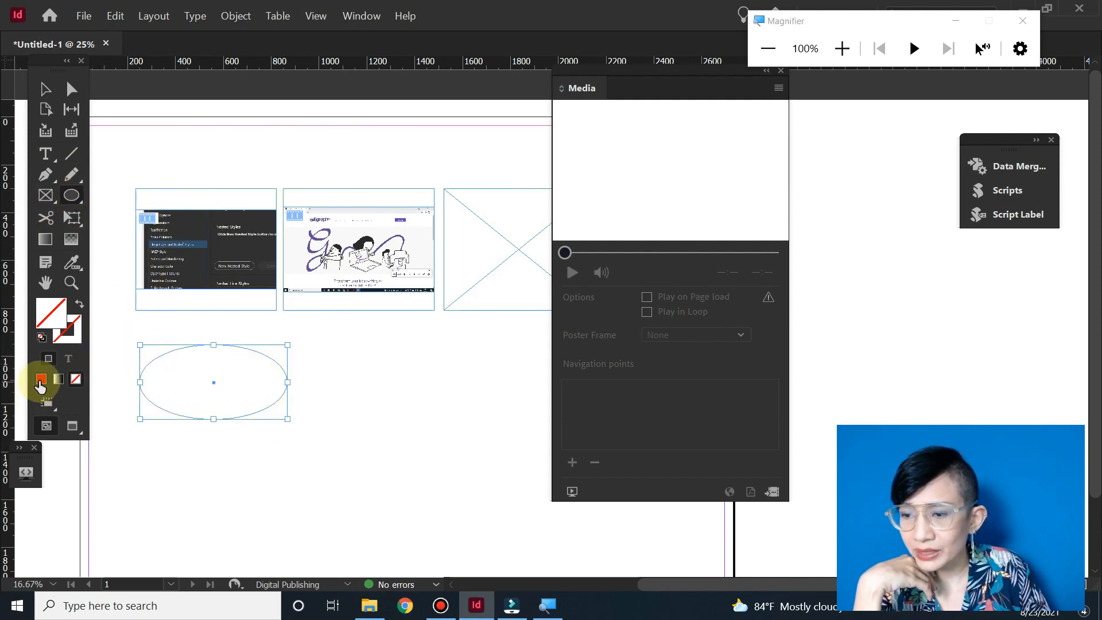
pyautogui.click(40, 380)
pyautogui.click(46, 89)
pyautogui.moveTo(288, 382); pyautogui.dragTo(218, 392)
pyautogui.moveTo(184, 381); pyautogui.dragTo(211, 374)
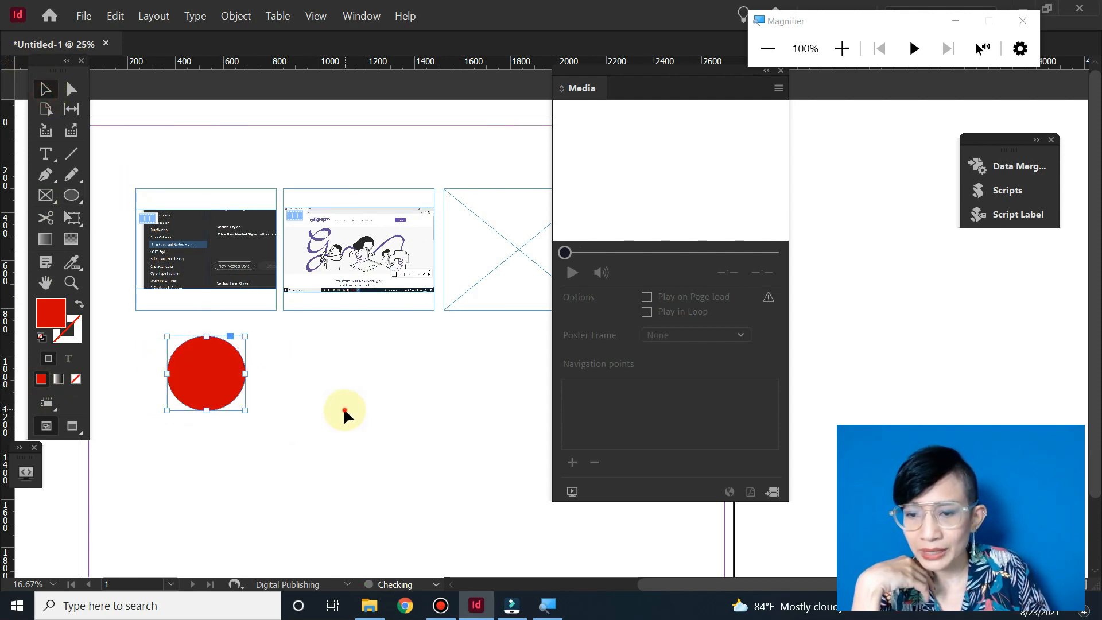
pyautogui.click(204, 376)
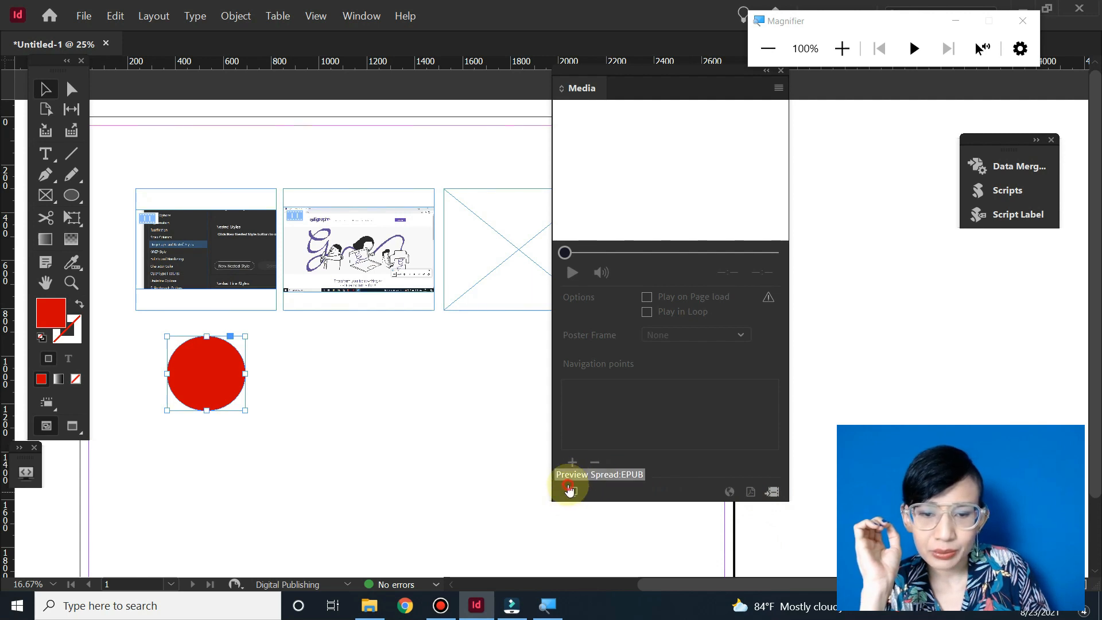
# Step: Preview the spread in EPUB Interactivity Preview, play it once, and close the preview
pyautogui.click(572, 491)
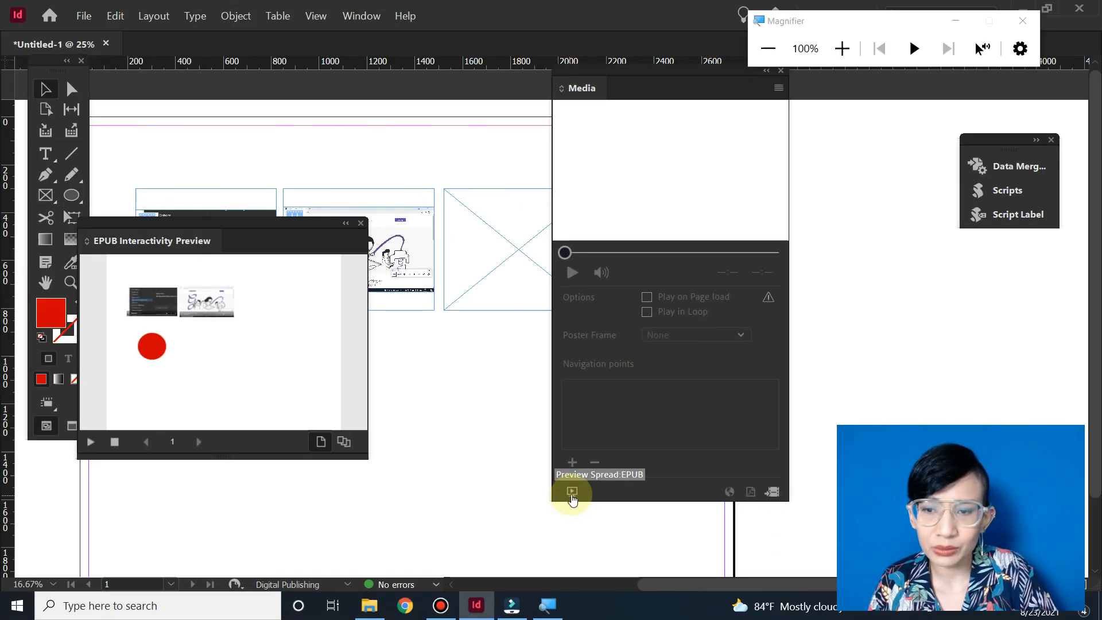
pyautogui.moveTo(155, 225); pyautogui.dragTo(311, 207)
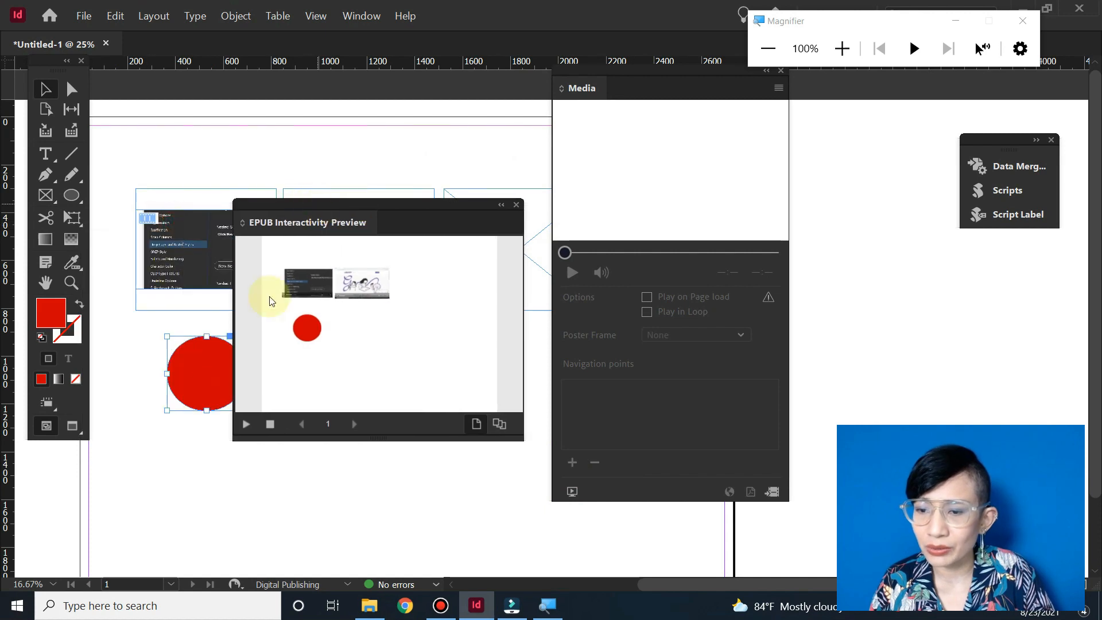
pyautogui.click(247, 427)
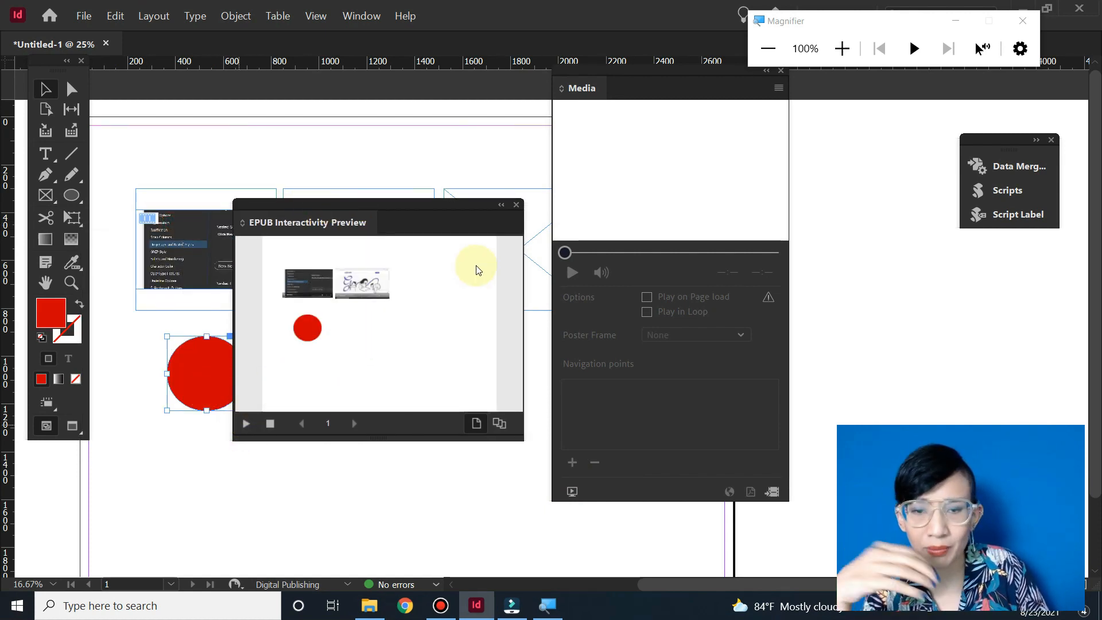
pyautogui.click(516, 205)
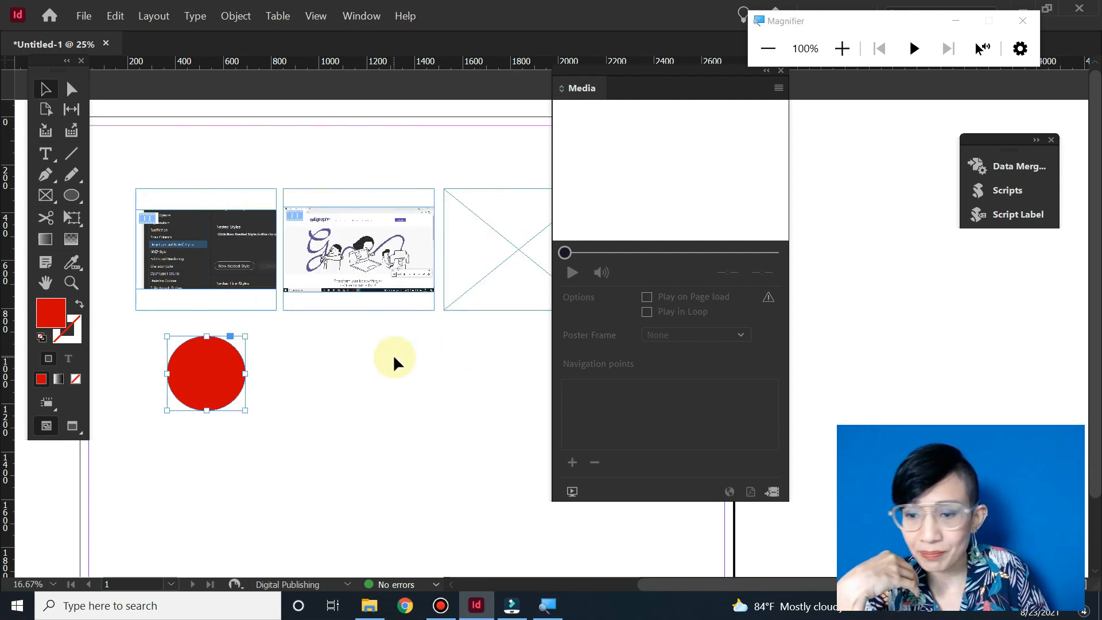
# Step: Reselect the red circle and open the Animation panel, placing it over the Media panel
pyautogui.click(270, 385)
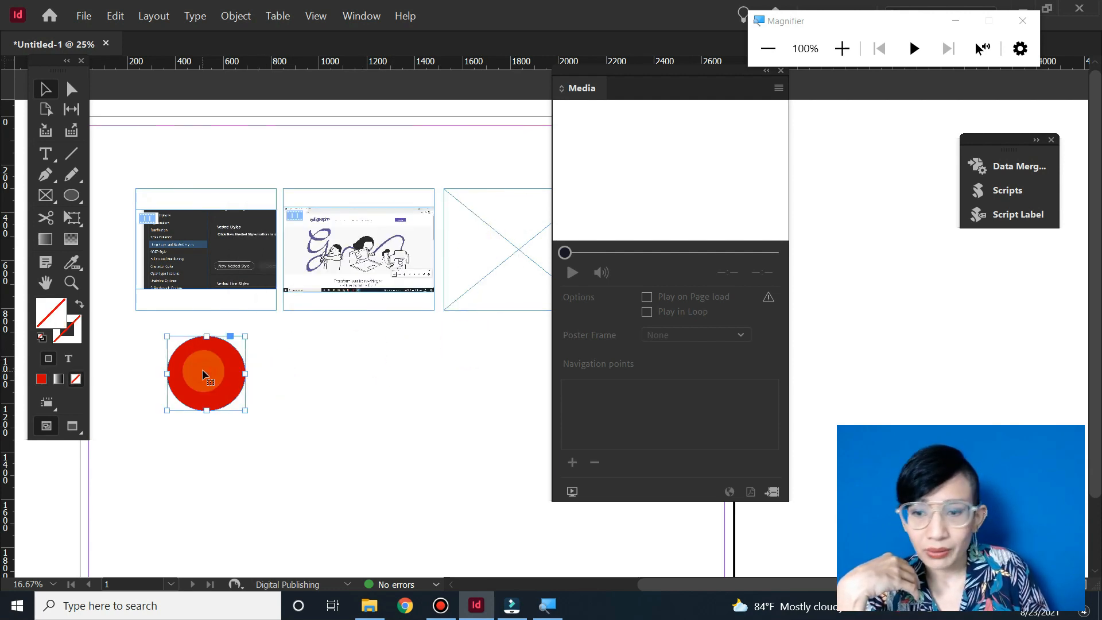
pyautogui.click(233, 384)
pyautogui.click(776, 87)
pyautogui.click(772, 87)
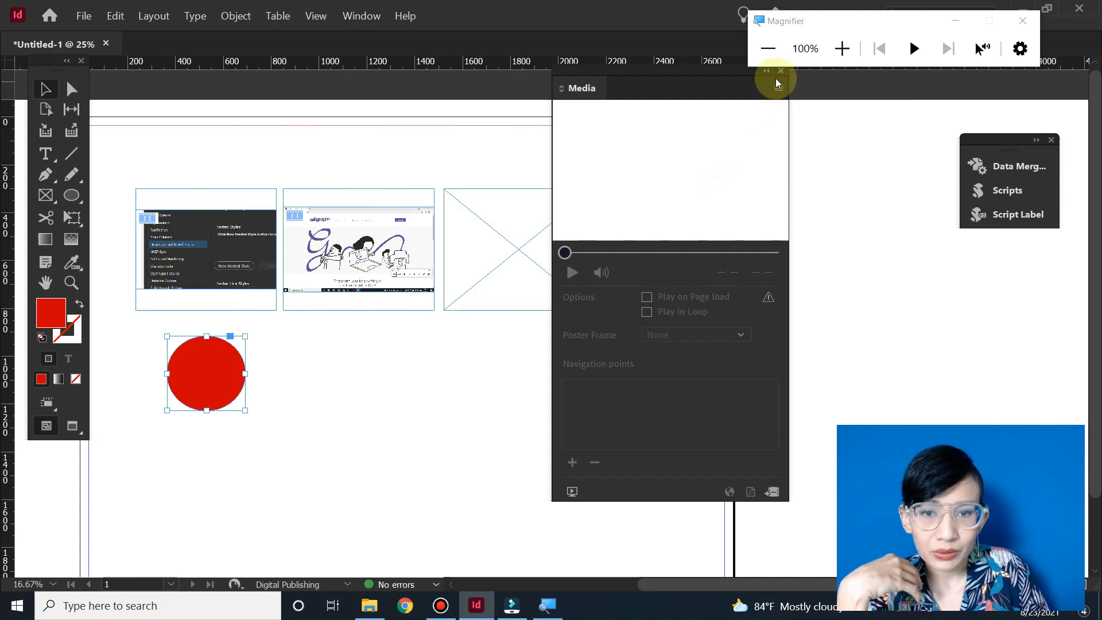
pyautogui.click(362, 15)
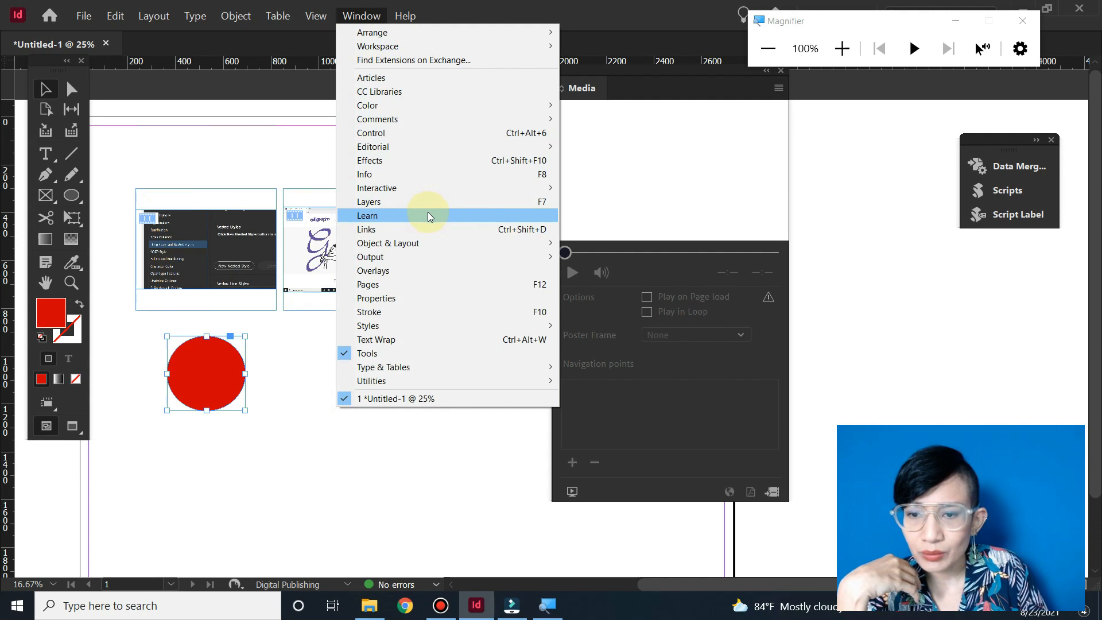
pyautogui.moveTo(431, 186)
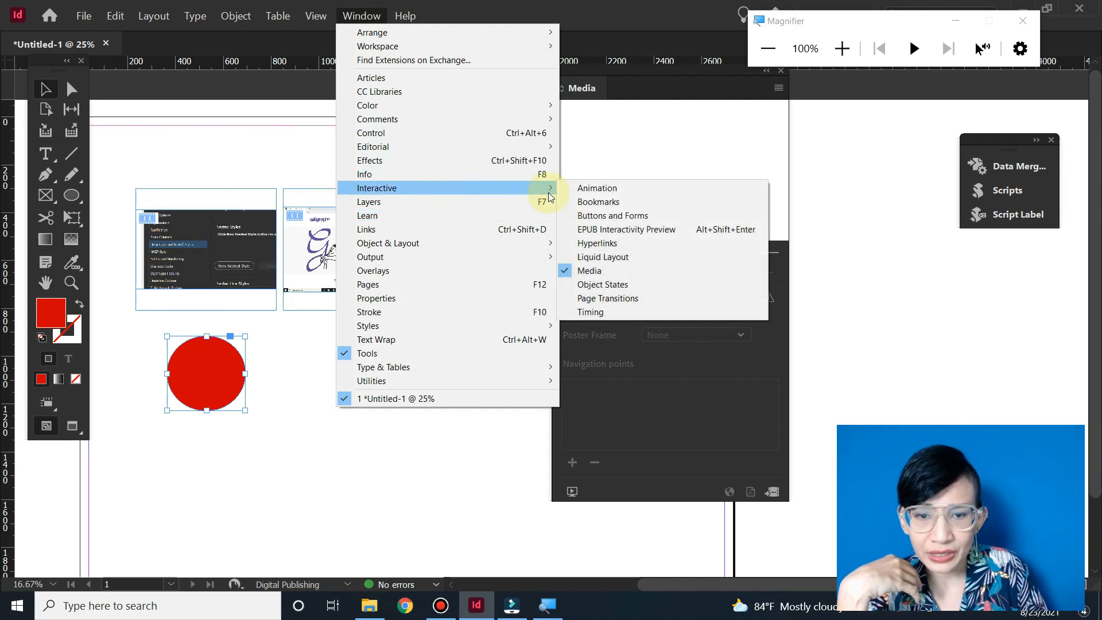
pyautogui.click(600, 188)
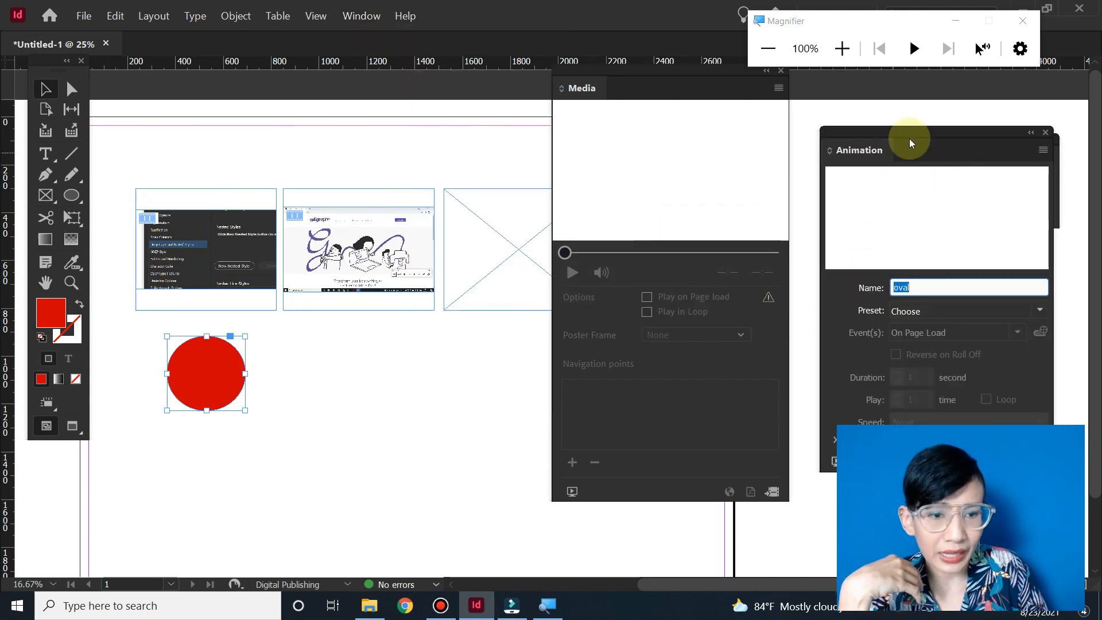
pyautogui.moveTo(903, 149); pyautogui.dragTo(660, 112)
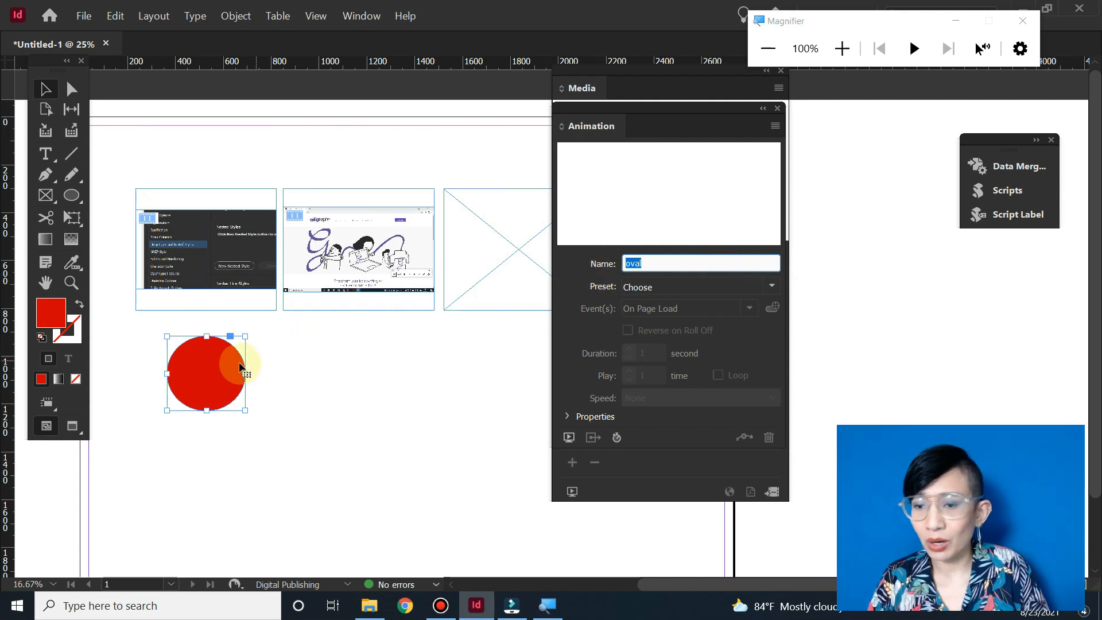
# Step: Name the circle "red dot" and apply the Appear animation preset to it
pyautogui.write('red dot')
pyautogui.click(219, 400)
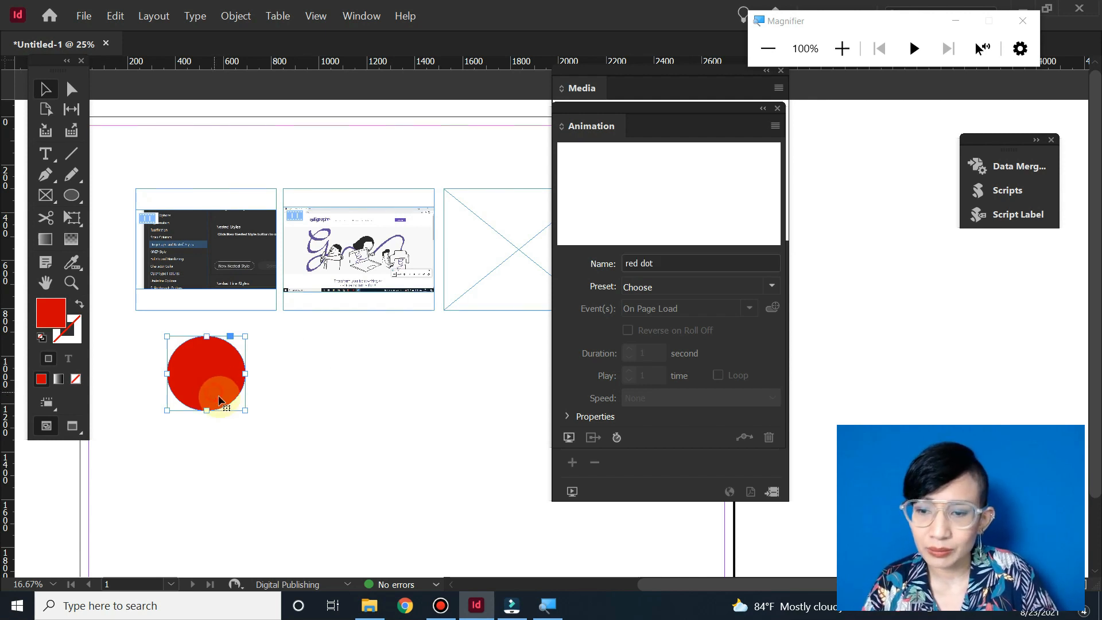
pyautogui.click(310, 391)
pyautogui.click(221, 365)
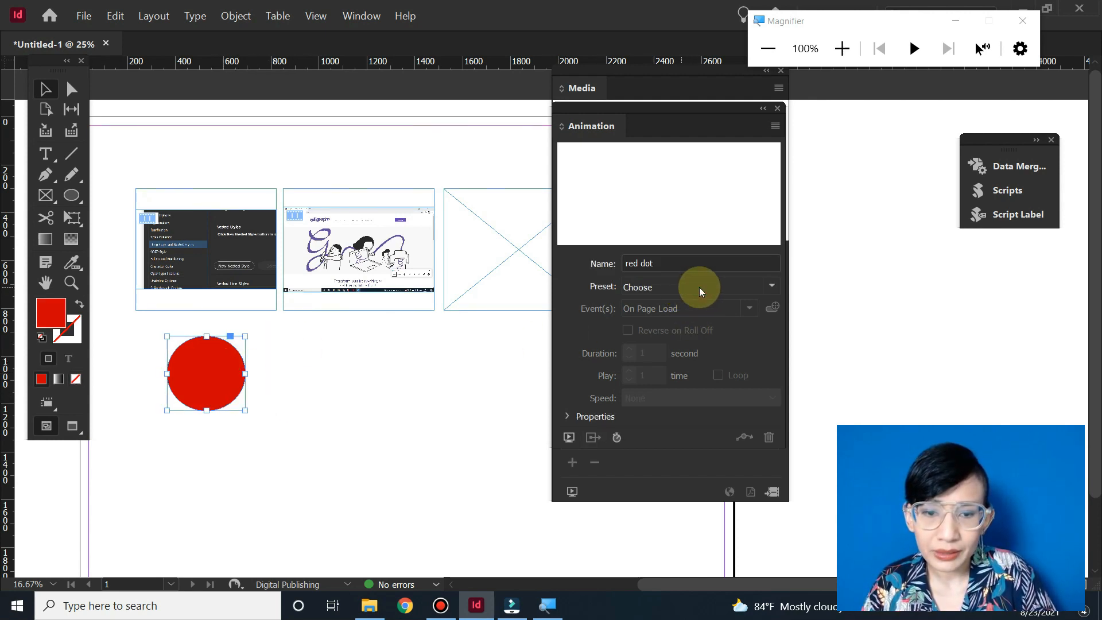
pyautogui.click(770, 287)
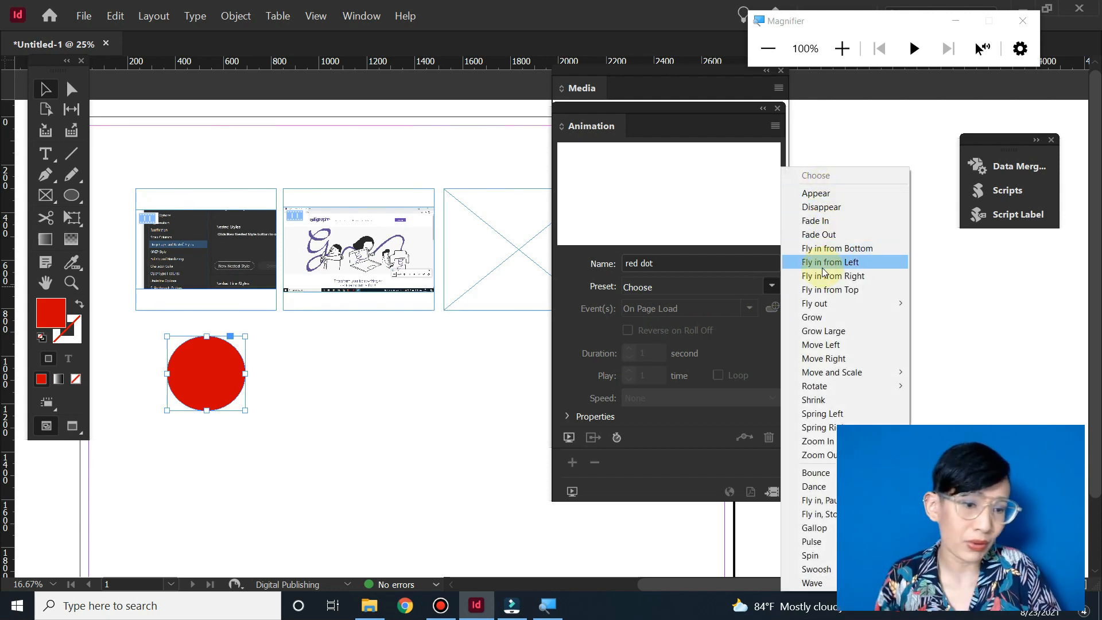
pyautogui.click(821, 194)
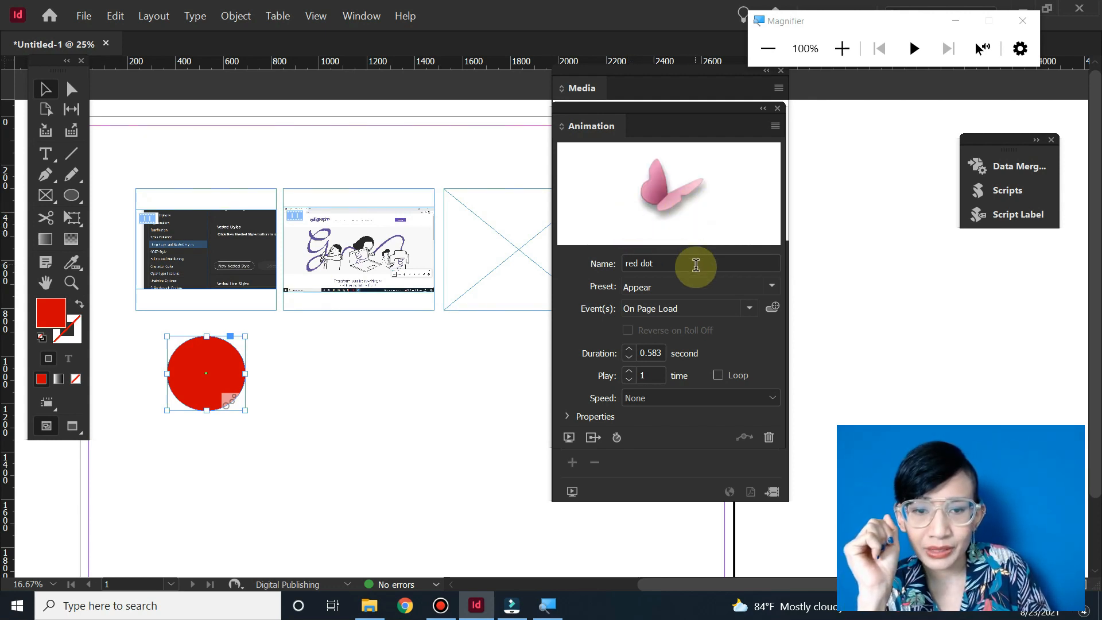
# Step: Play the red dot's Appear animation in EPUB Interactivity Preview, and close the preview
pyautogui.click(573, 492)
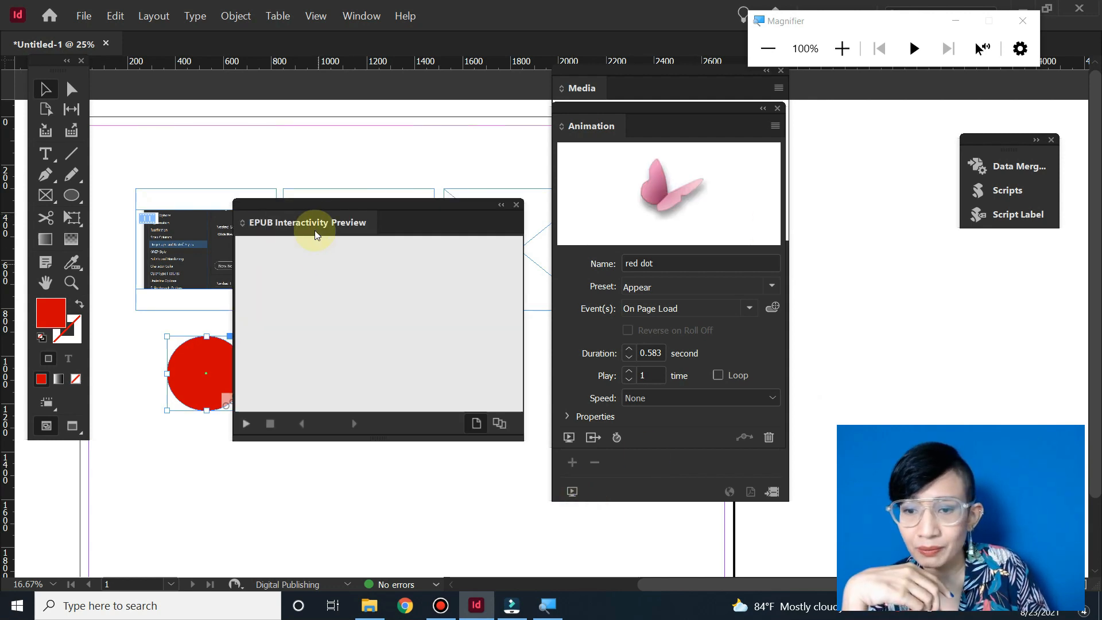
pyautogui.moveTo(315, 214); pyautogui.dragTo(323, 175)
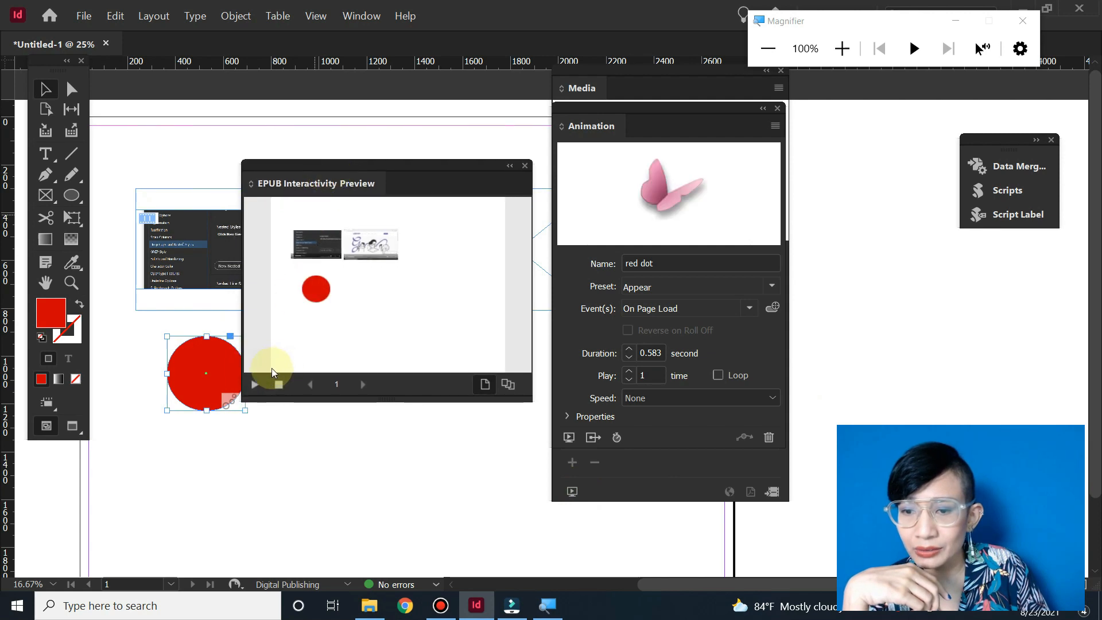
pyautogui.click(255, 388)
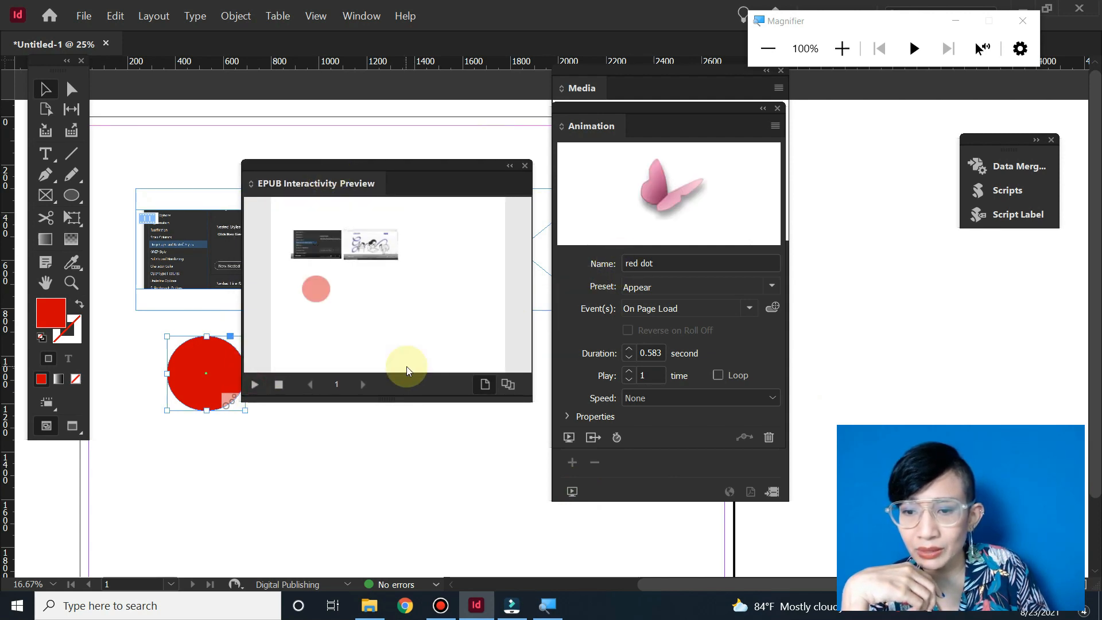
pyautogui.click(525, 166)
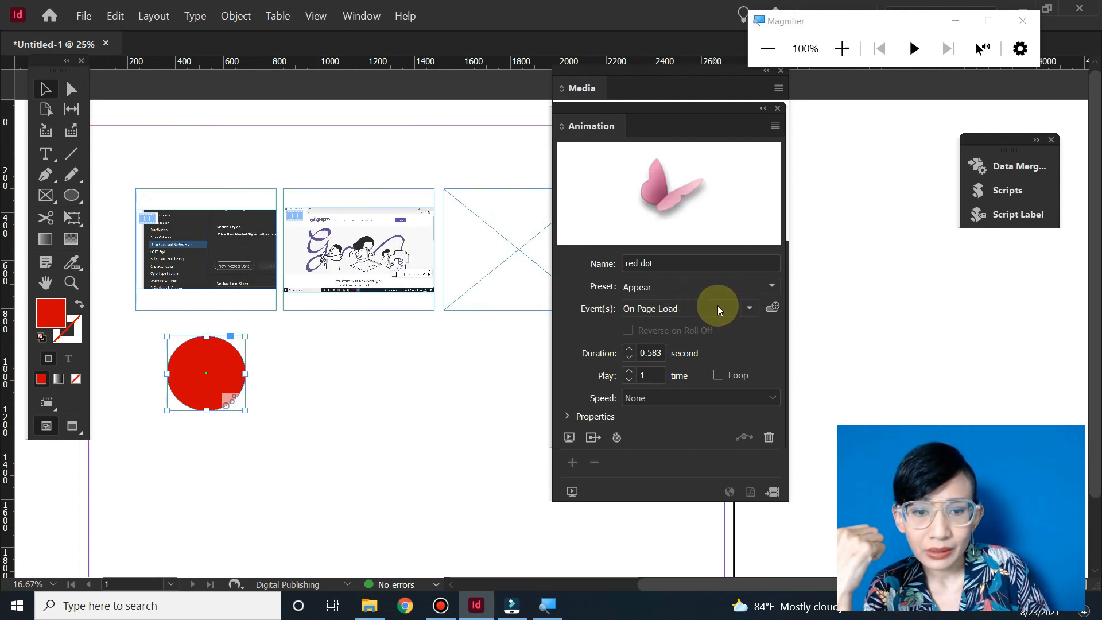
# Step: Check the red dot's animation trigger events, and try the Fade In preset
pyautogui.click(746, 309)
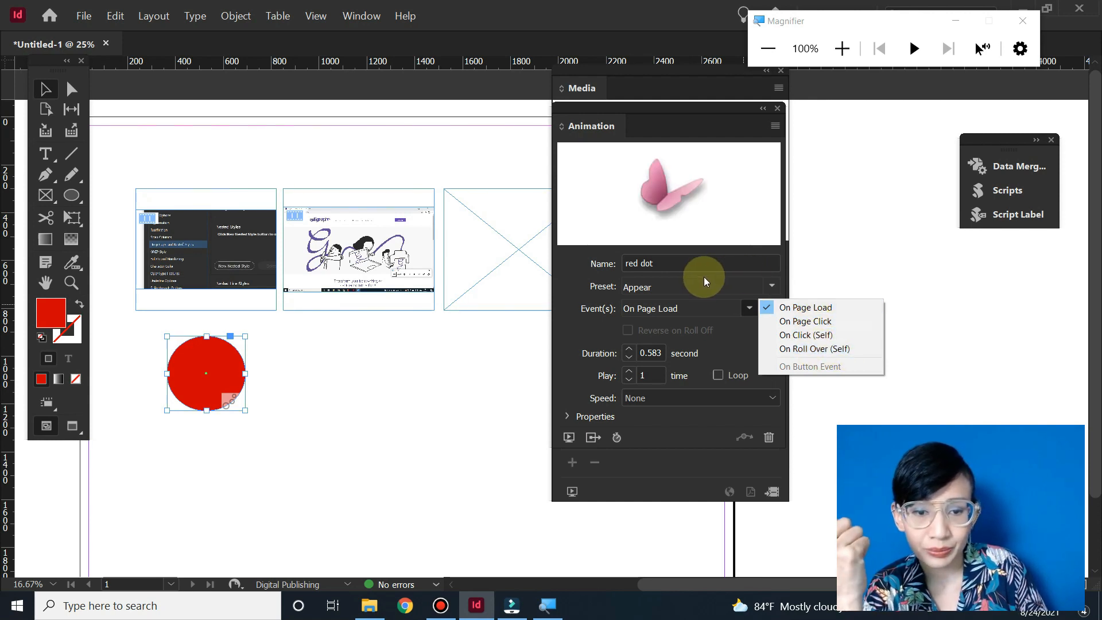
pyautogui.click(581, 279)
pyautogui.click(637, 296)
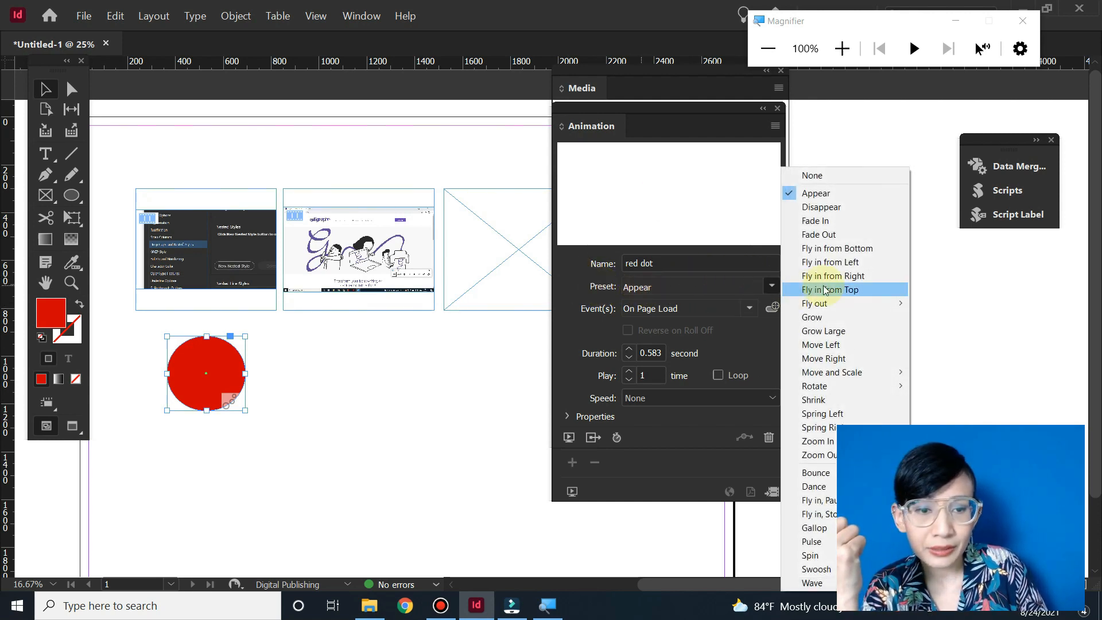
pyautogui.click(835, 218)
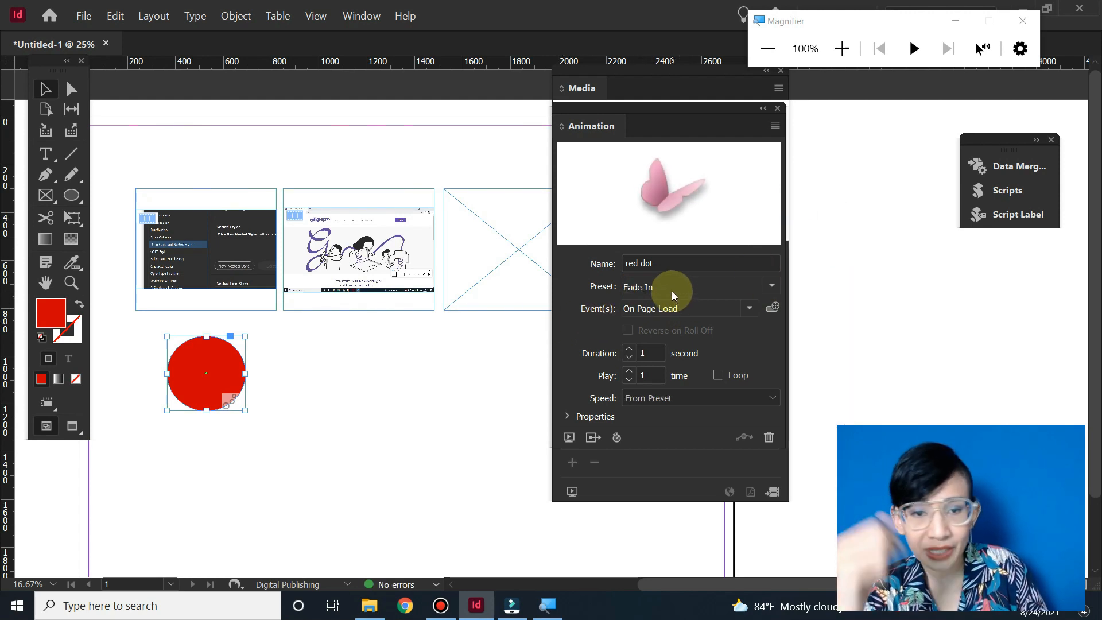
# Step: Set the red dot's animation preset to Move Left, and deselect the circle
pyautogui.click(772, 286)
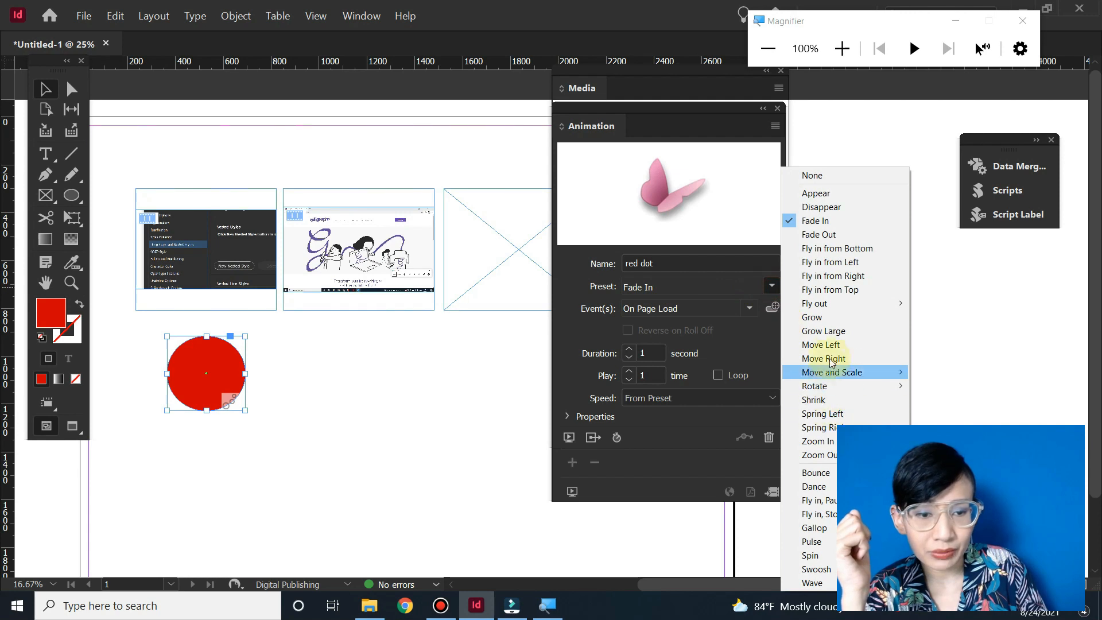
pyautogui.click(821, 344)
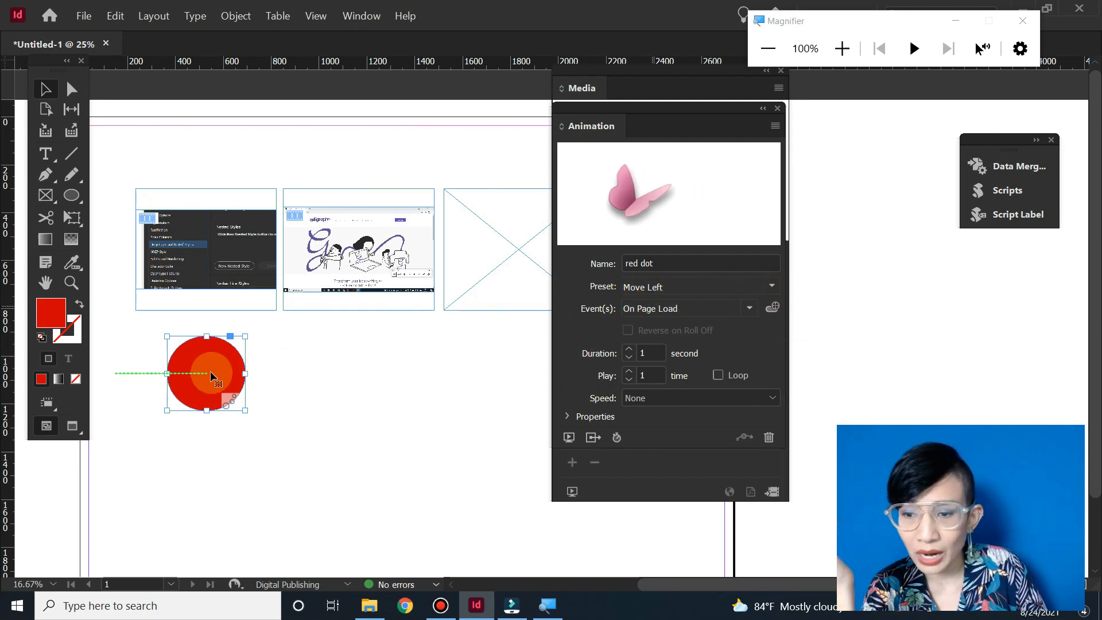
pyautogui.click(320, 373)
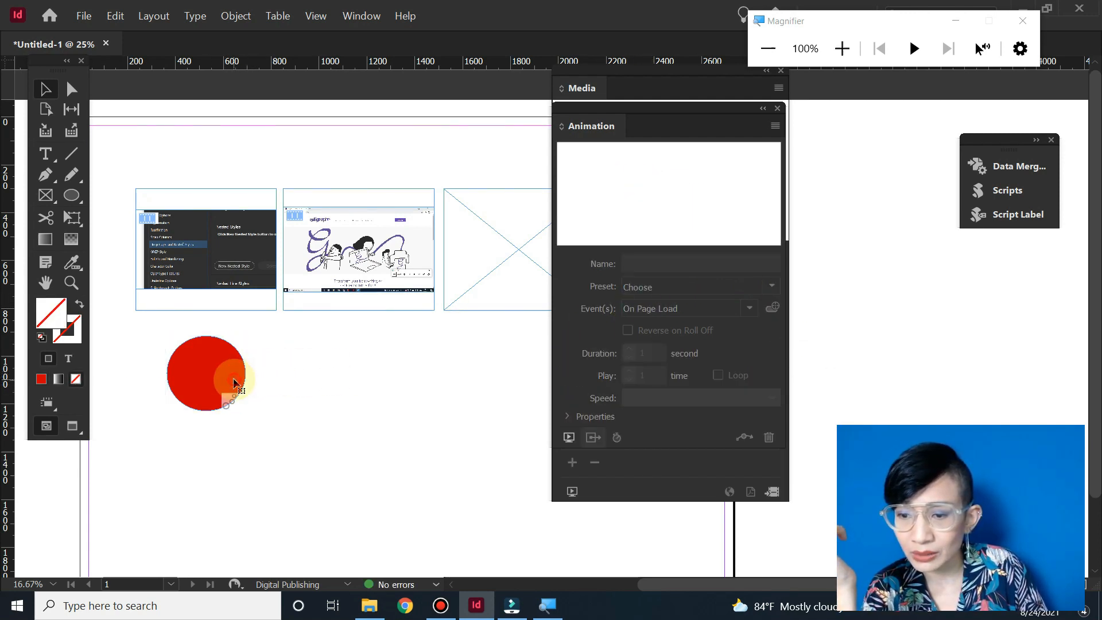
# Step: Move the red circle horizontally so it sits below the second video, and select it again
pyautogui.click(235, 384)
pyautogui.moveTo(213, 373); pyautogui.dragTo(378, 373)
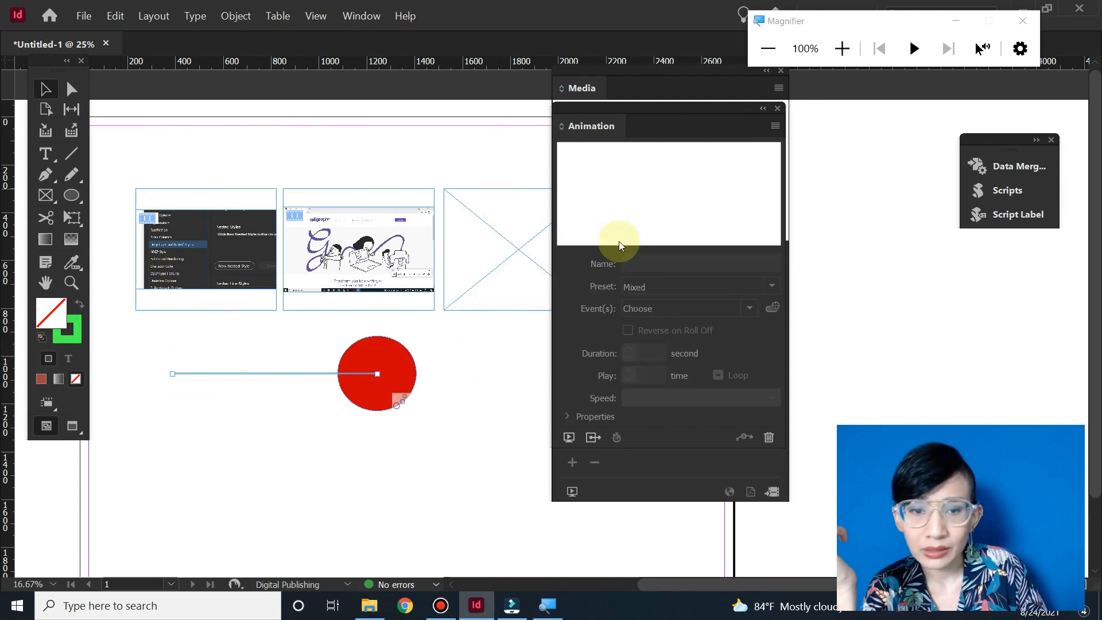
pyautogui.click(371, 372)
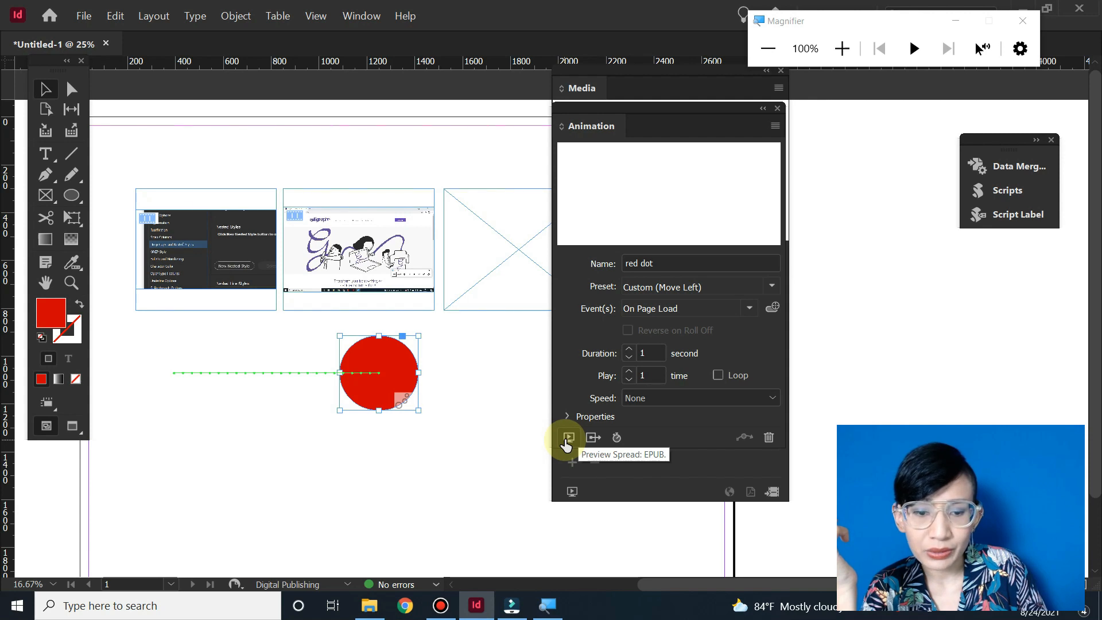
# Step: Play the red dot's Move Left animation in EPUB Interactivity Preview, and close the preview
pyautogui.click(568, 439)
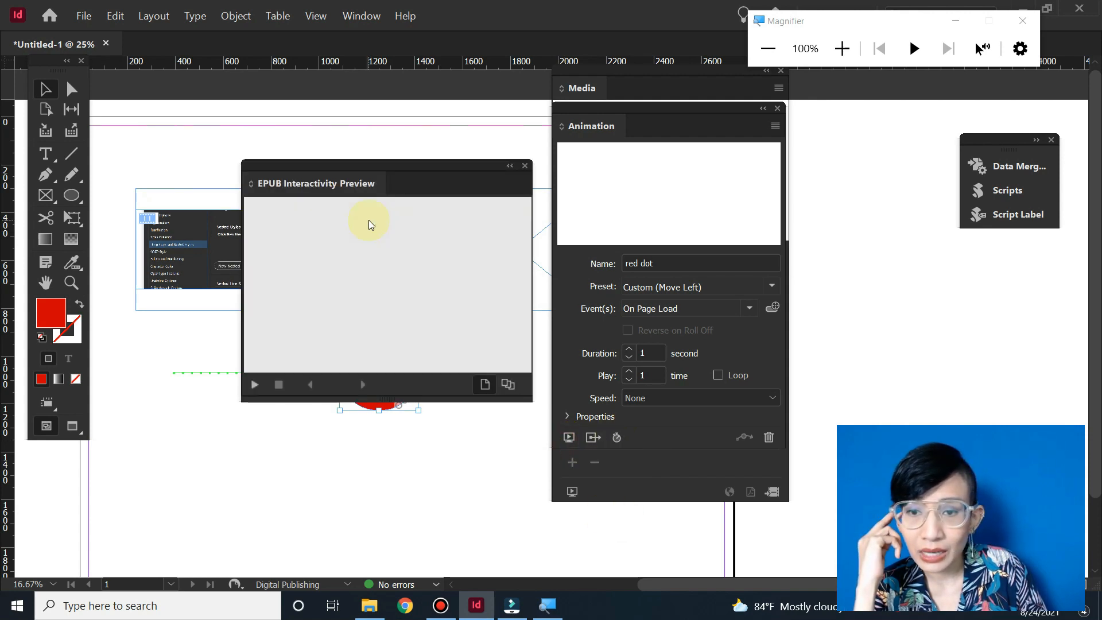
pyautogui.click(254, 386)
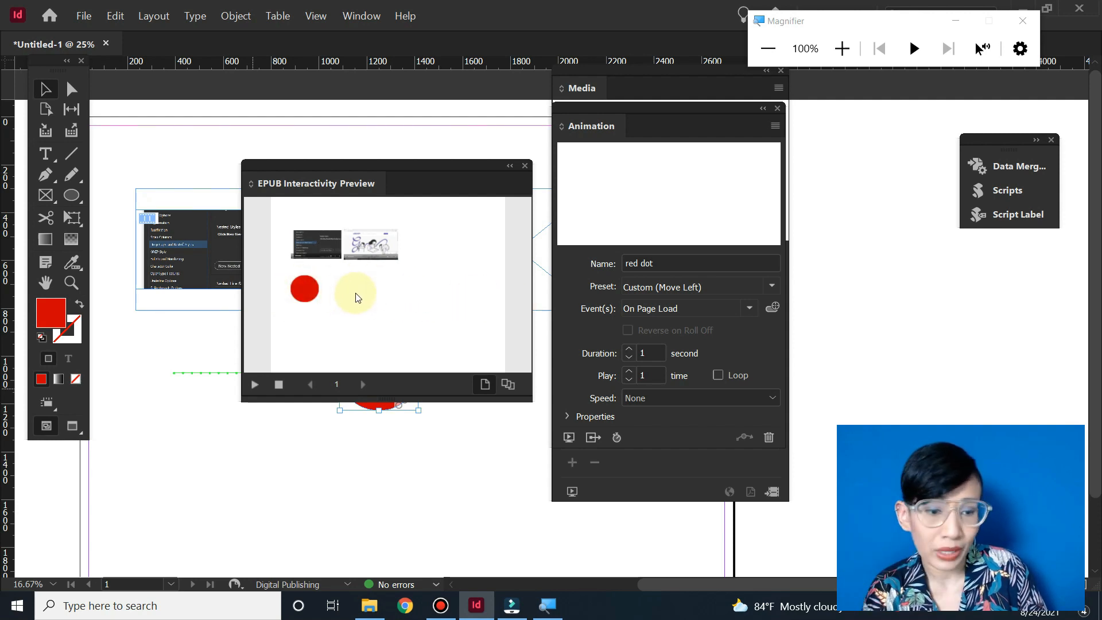
pyautogui.click(524, 166)
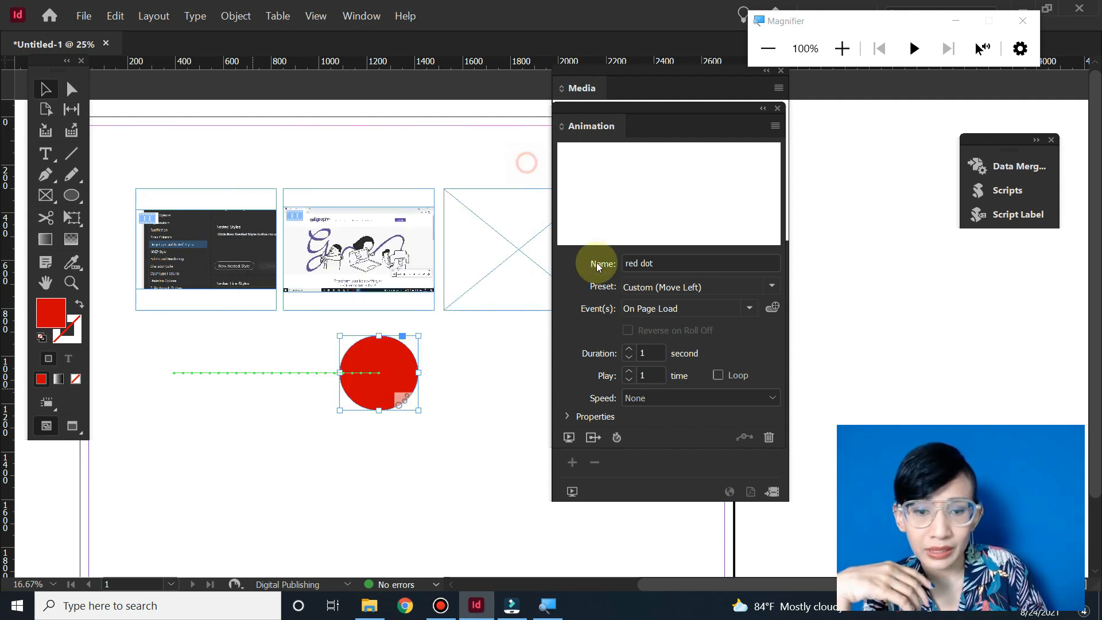
# Step: Set the red dot's animation to play 2 times
pyautogui.click(642, 374)
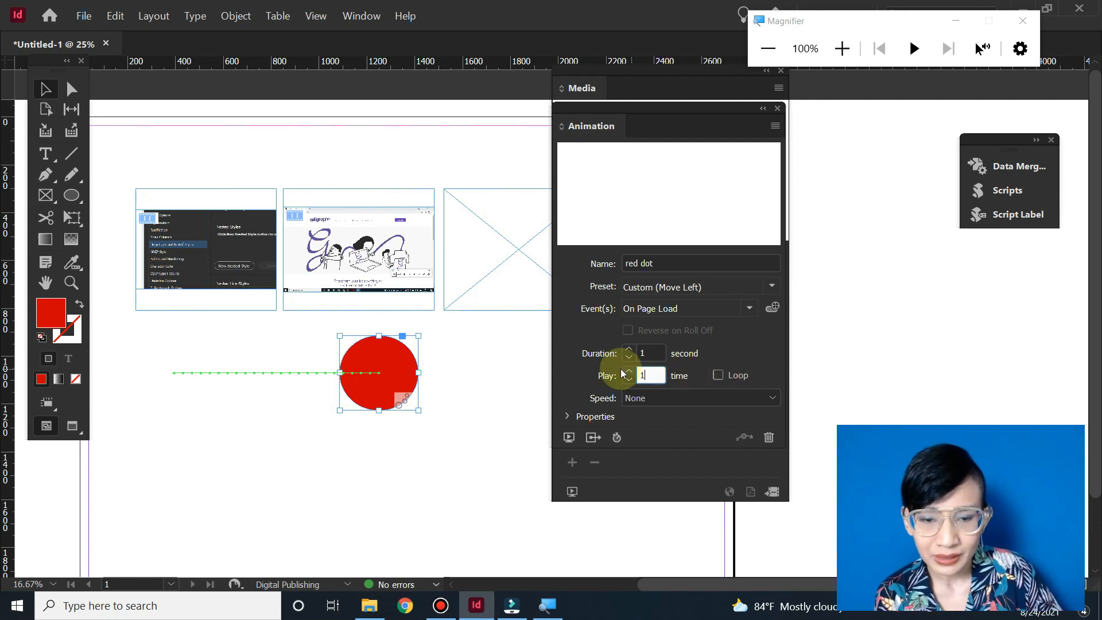
pyautogui.click(649, 377)
pyautogui.doubleClick(656, 375)
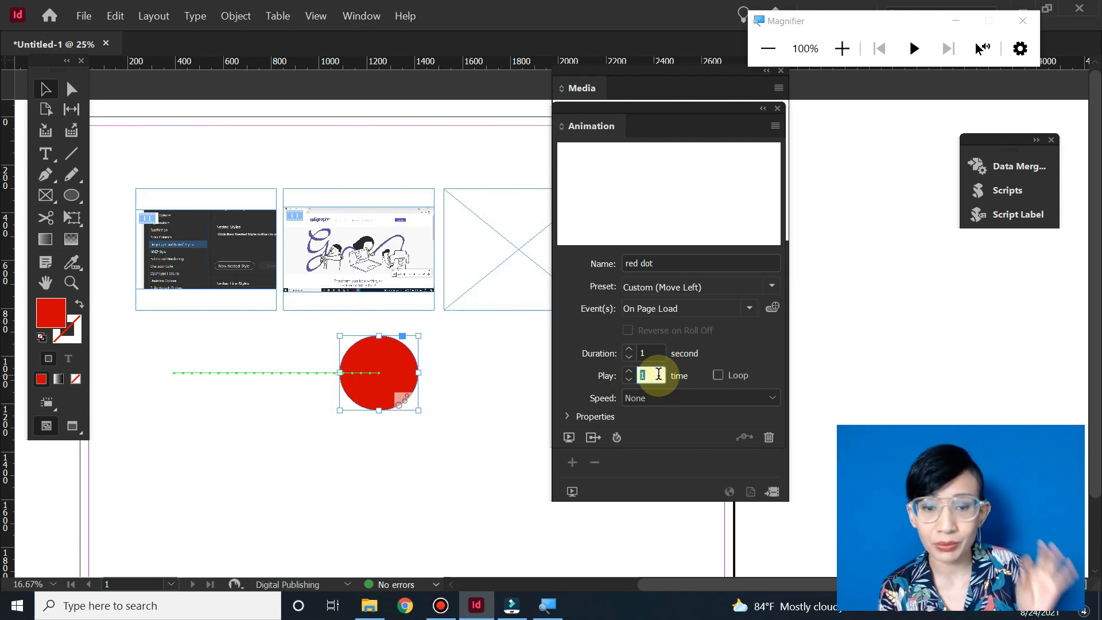
pyautogui.press('BackSpace')
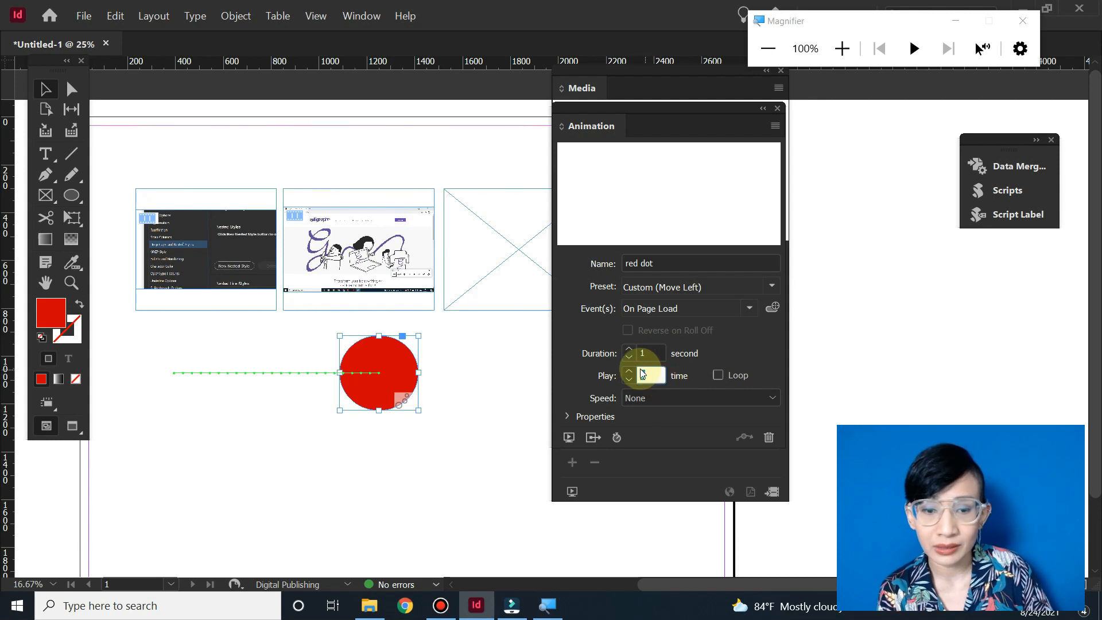
pyautogui.click(630, 373)
# Step: Try the Ease In speed on the red dot's animation, and preview the spread
pyautogui.click(656, 398)
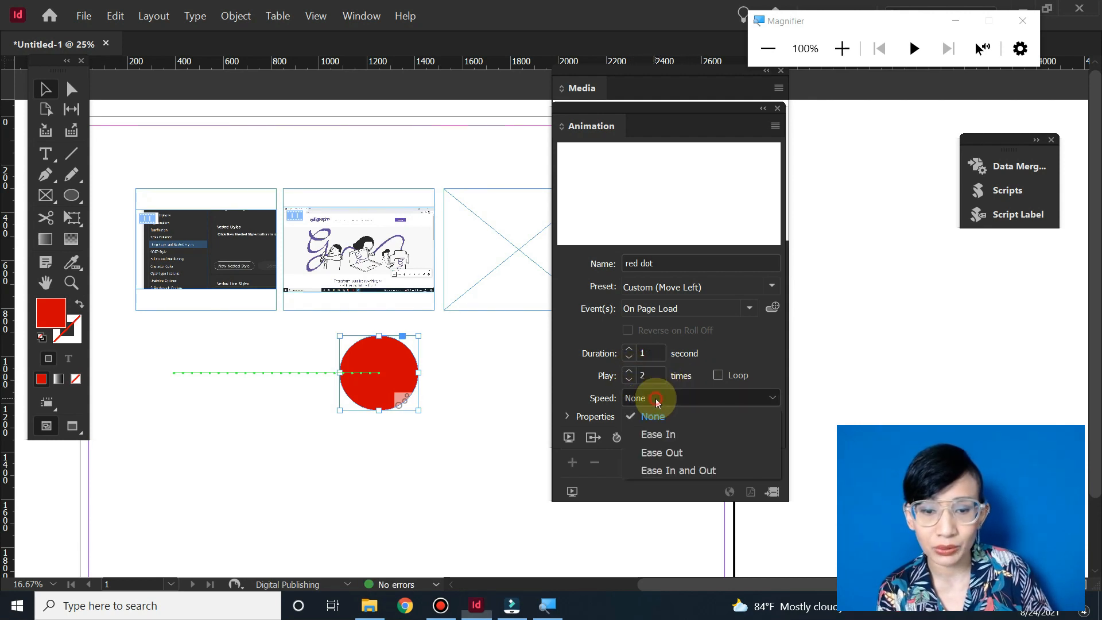
pyautogui.click(673, 436)
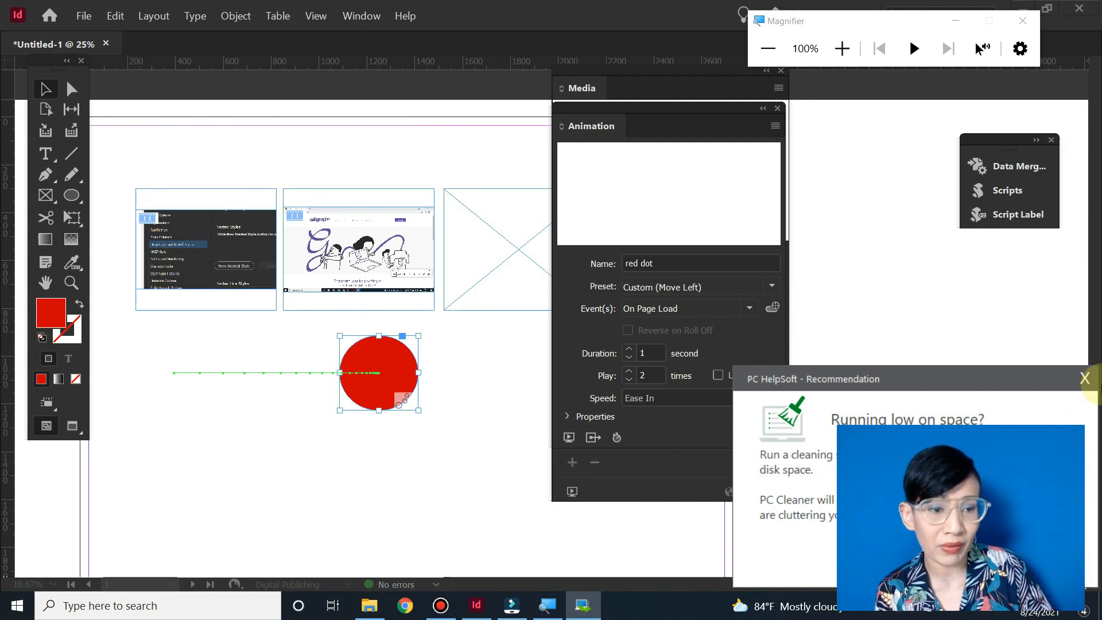
pyautogui.click(1085, 378)
pyautogui.click(571, 493)
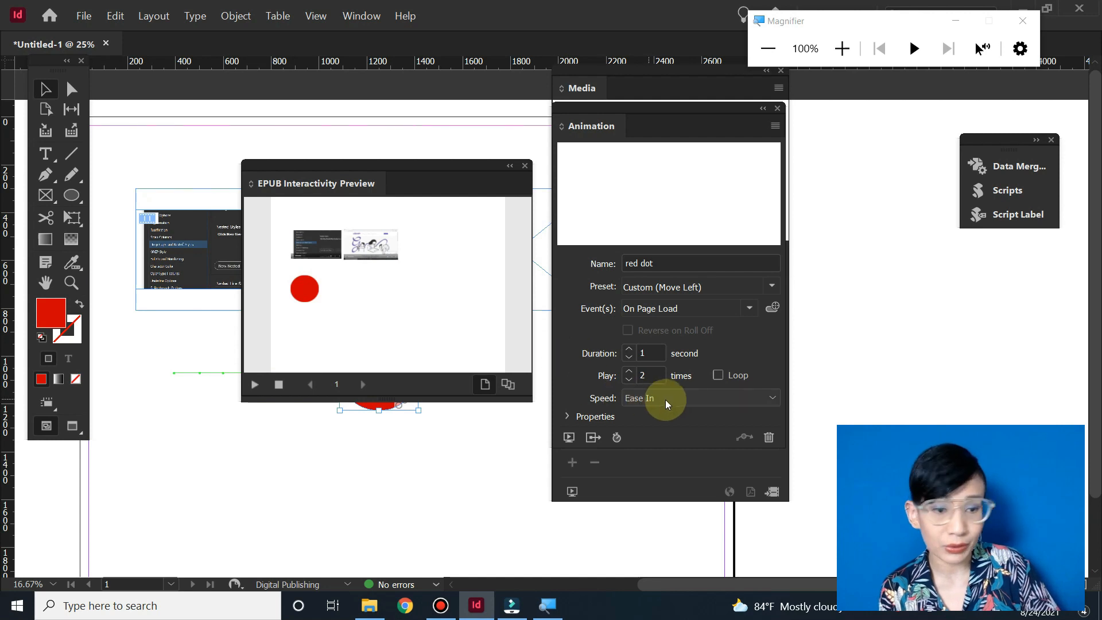
# Step: Set the red dot's animation speed to Ease Out, play it in the preview, and close the preview
pyautogui.click(680, 401)
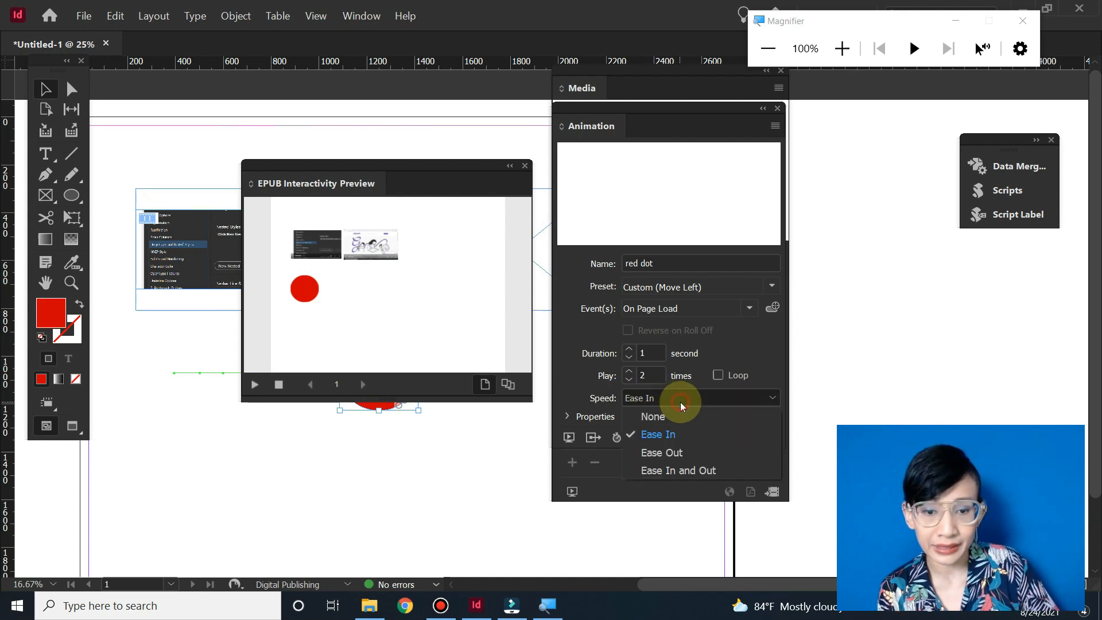
pyautogui.click(691, 454)
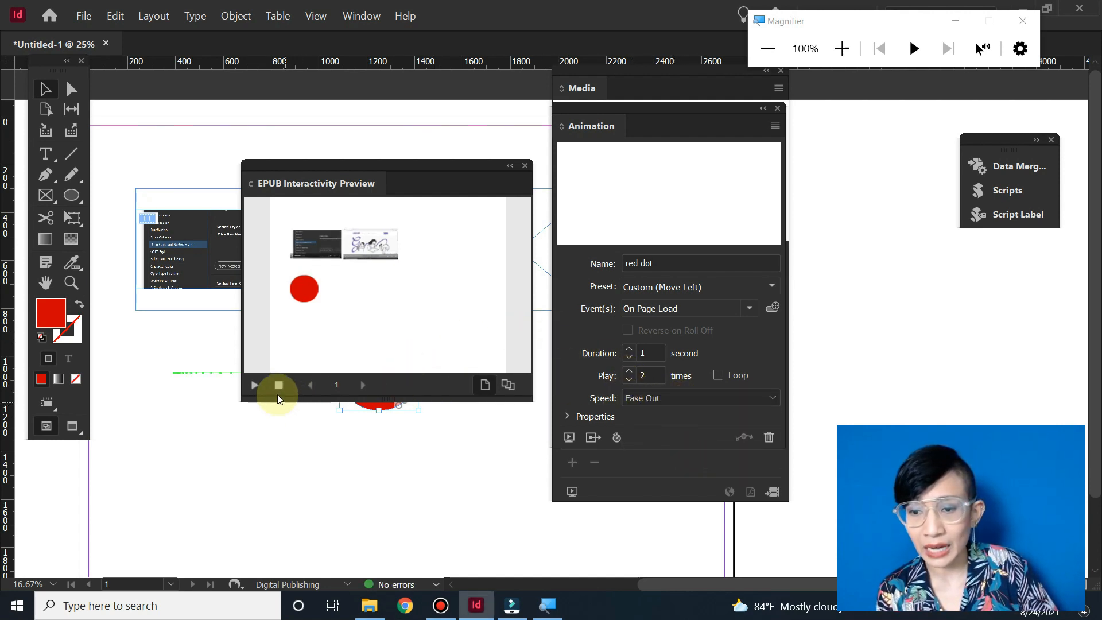
pyautogui.click(254, 385)
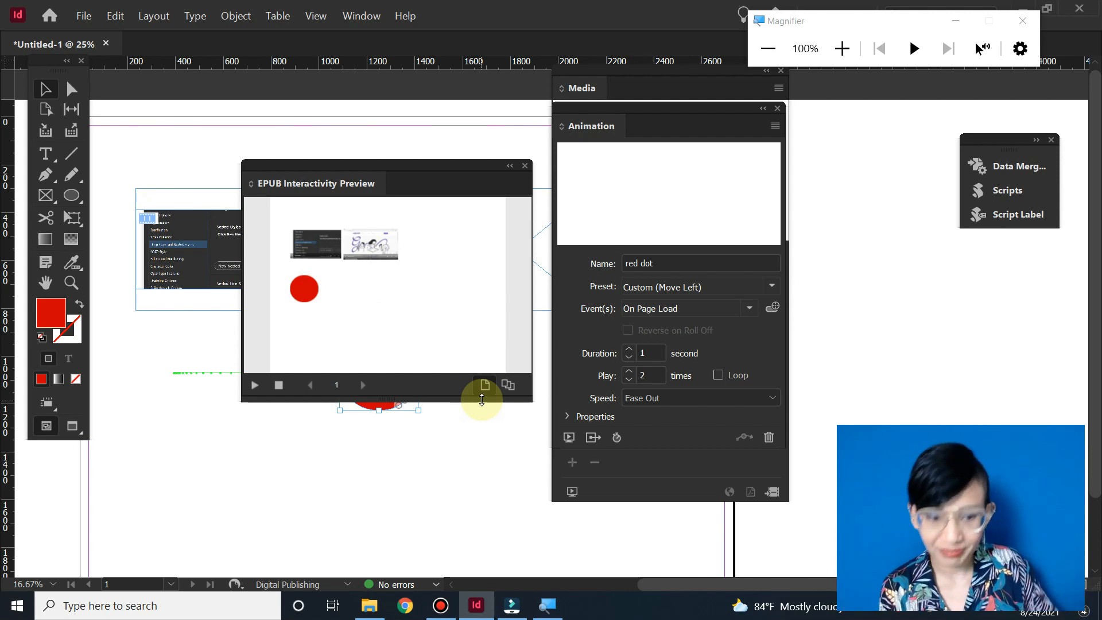
pyautogui.click(524, 166)
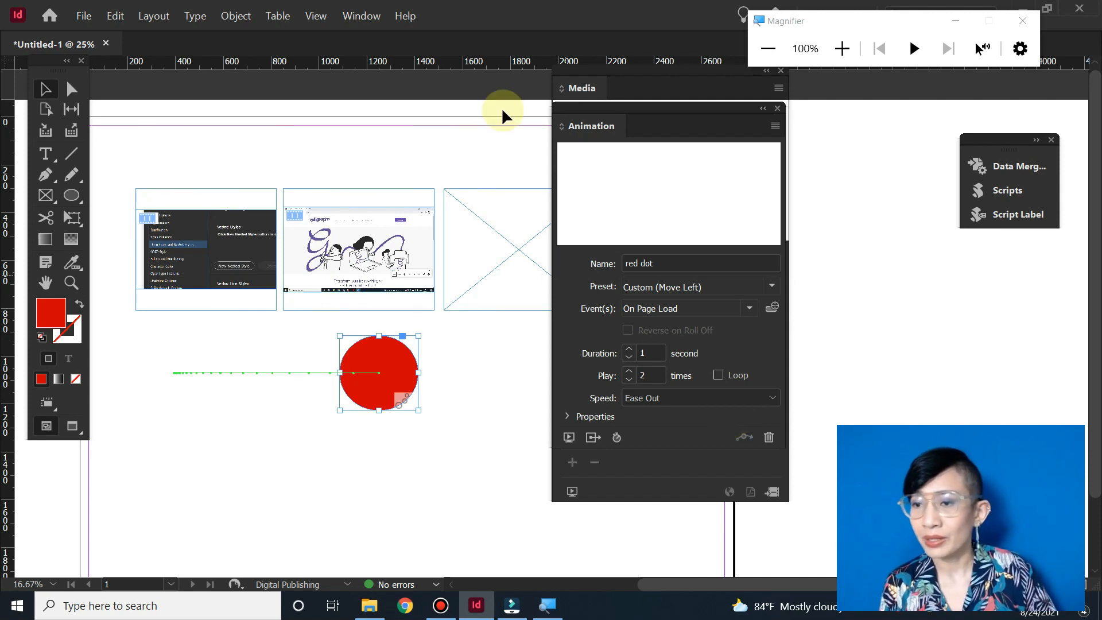
# Step: Display the Hyperlinks panel and place it over the page beside the Animation panel
pyautogui.click(44, 163)
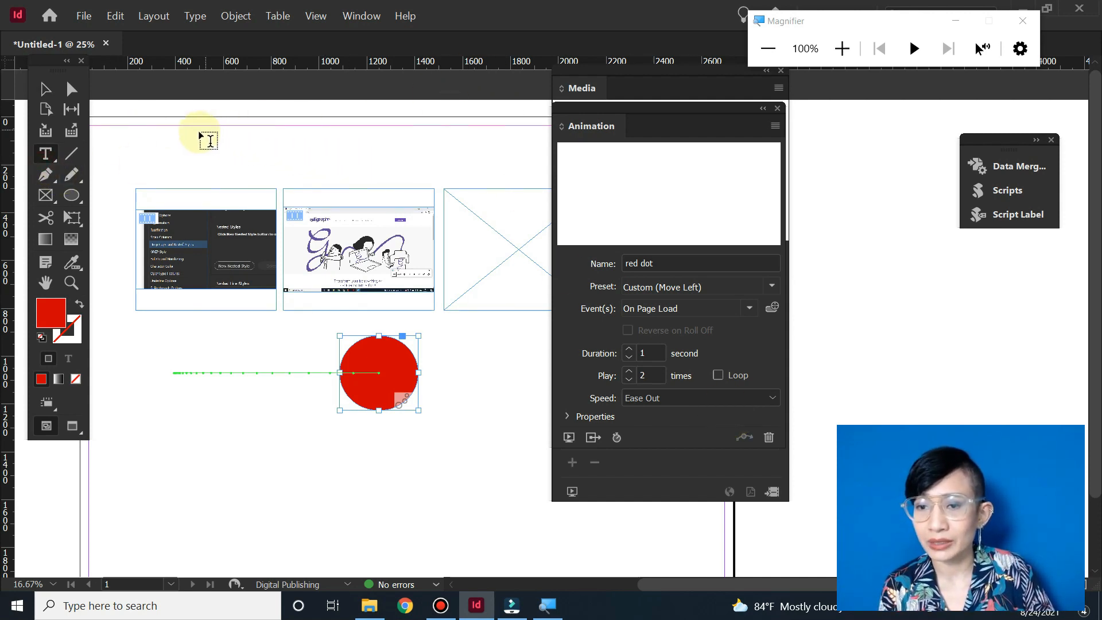
pyautogui.click(45, 89)
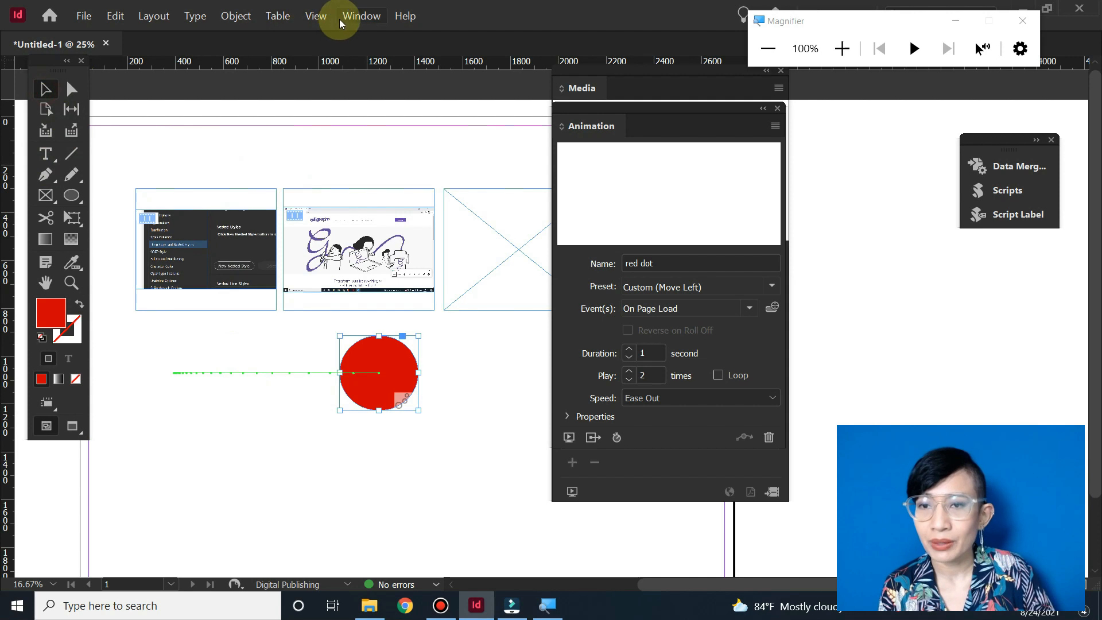
pyautogui.click(347, 17)
pyautogui.moveTo(417, 192)
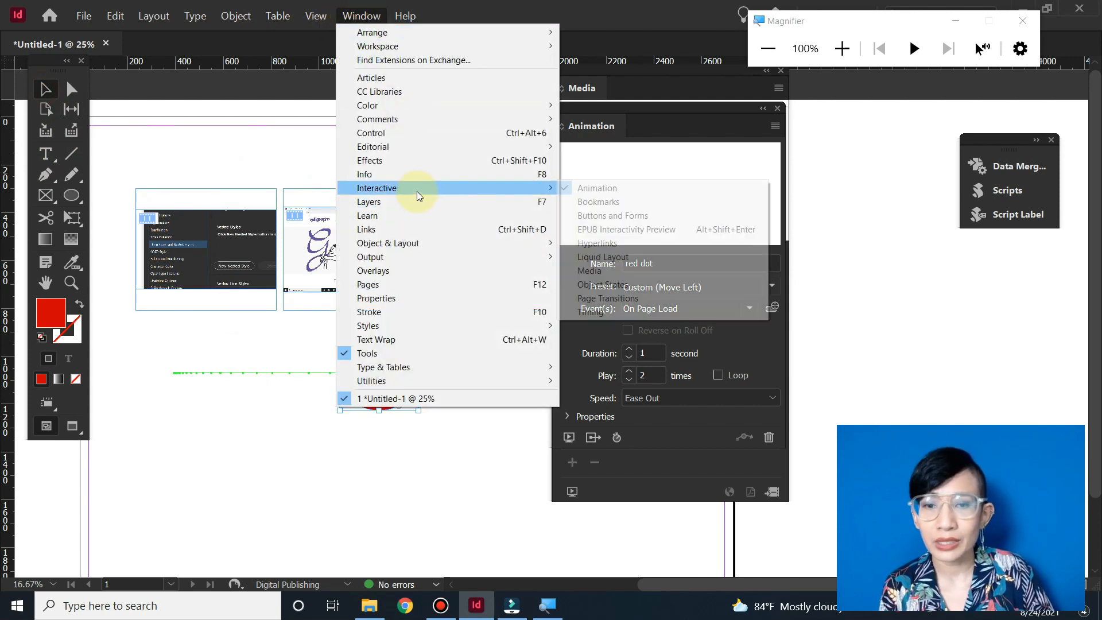
pyautogui.click(652, 242)
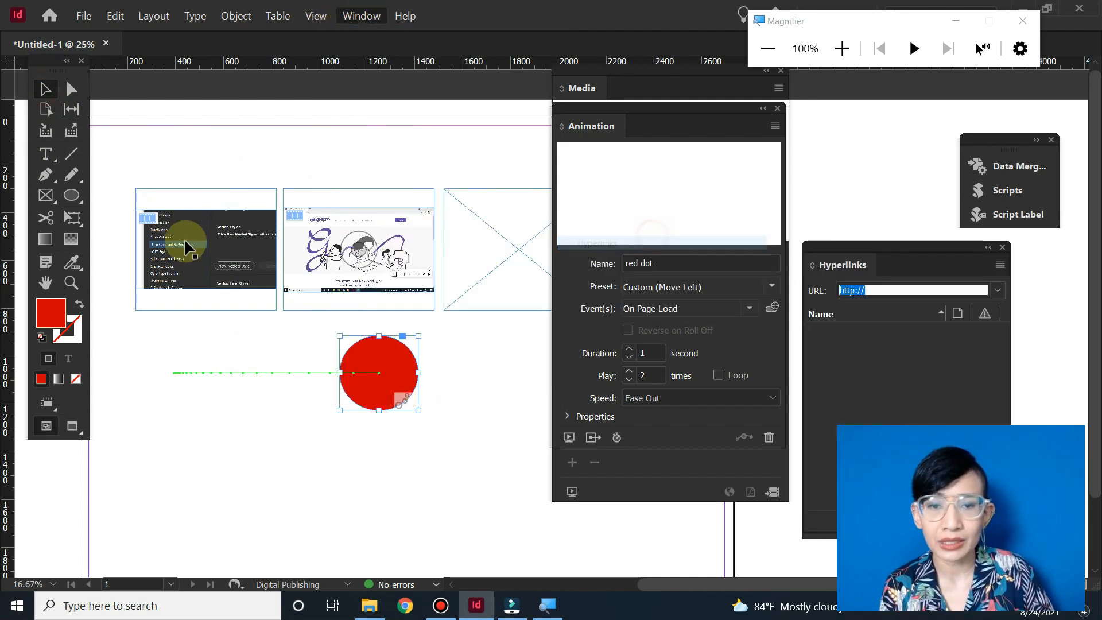
pyautogui.moveTo(853, 245); pyautogui.dragTo(394, 154)
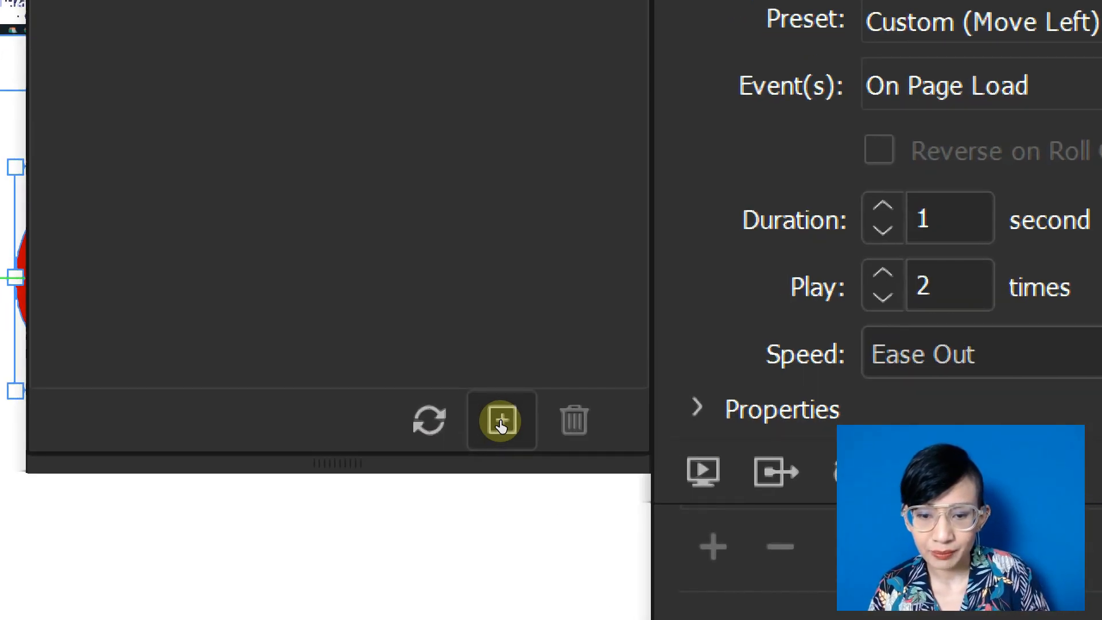
pyautogui.click(500, 423)
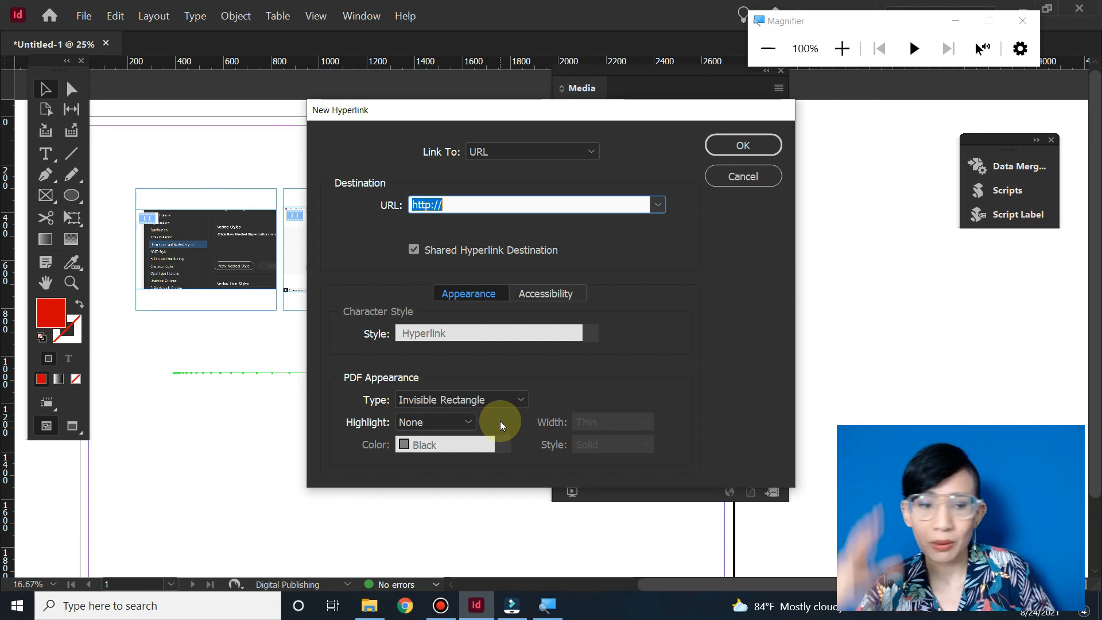
pyautogui.click(498, 204)
pyautogui.write('www.yout')
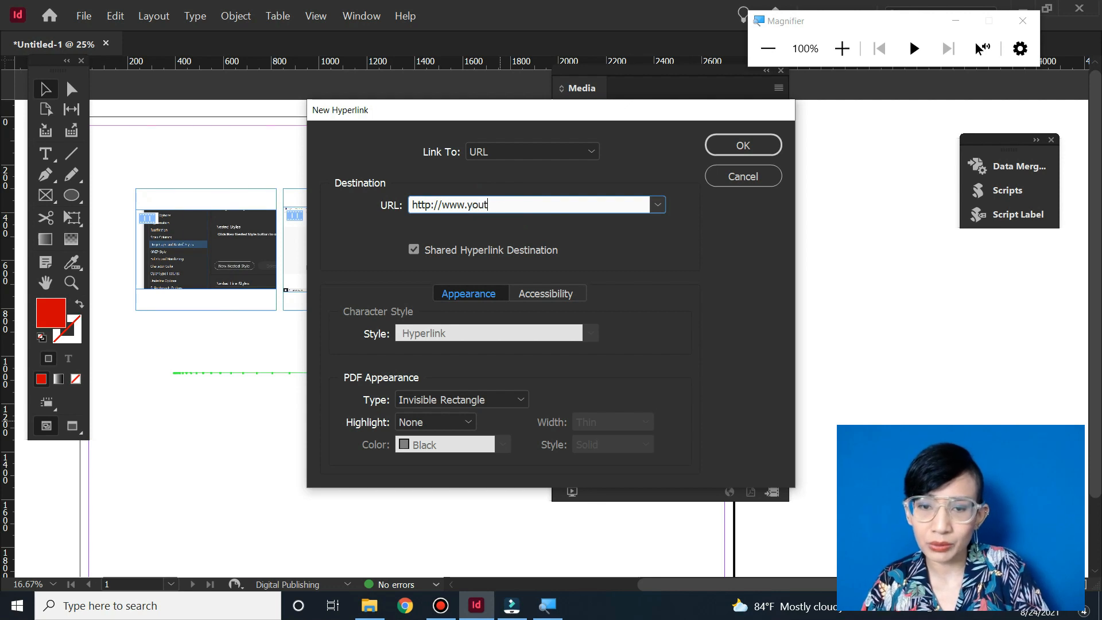
pyautogui.write('ube.com')
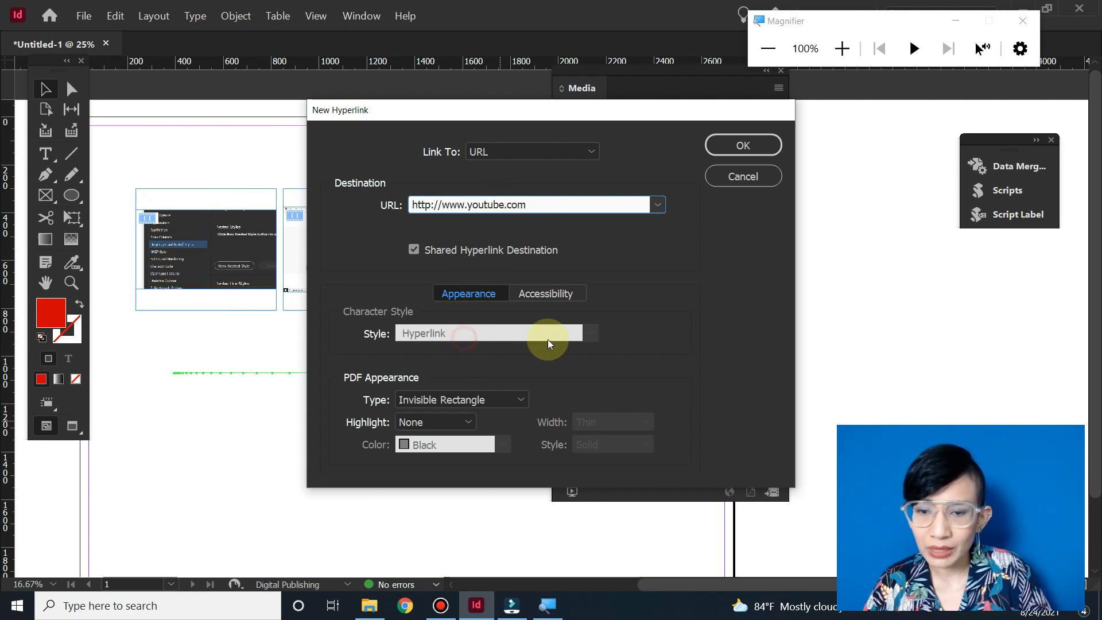
# Step: Review the hyperlink's PDF appearance types, try the Invert and Outline highlights, and set the highlight to Inset
pyautogui.click(448, 401)
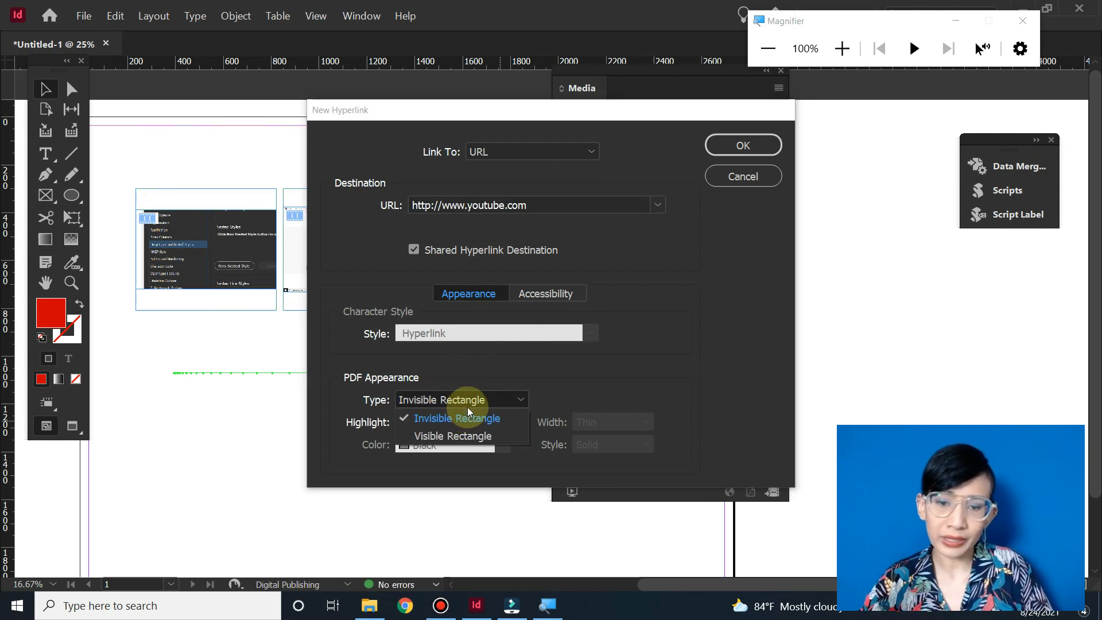
pyautogui.click(574, 387)
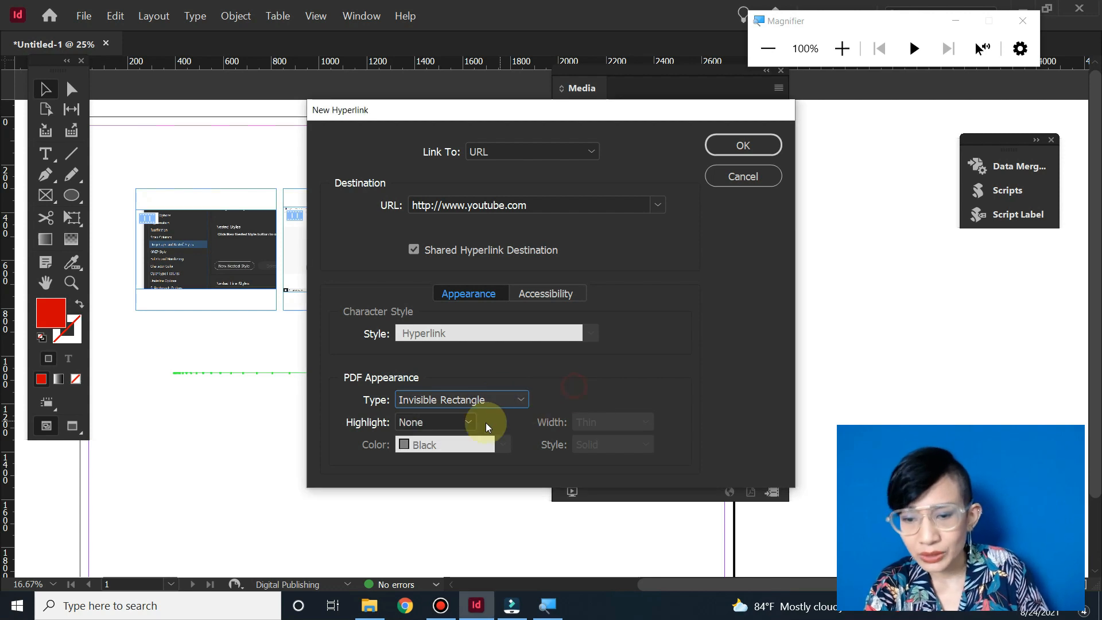
pyautogui.click(450, 422)
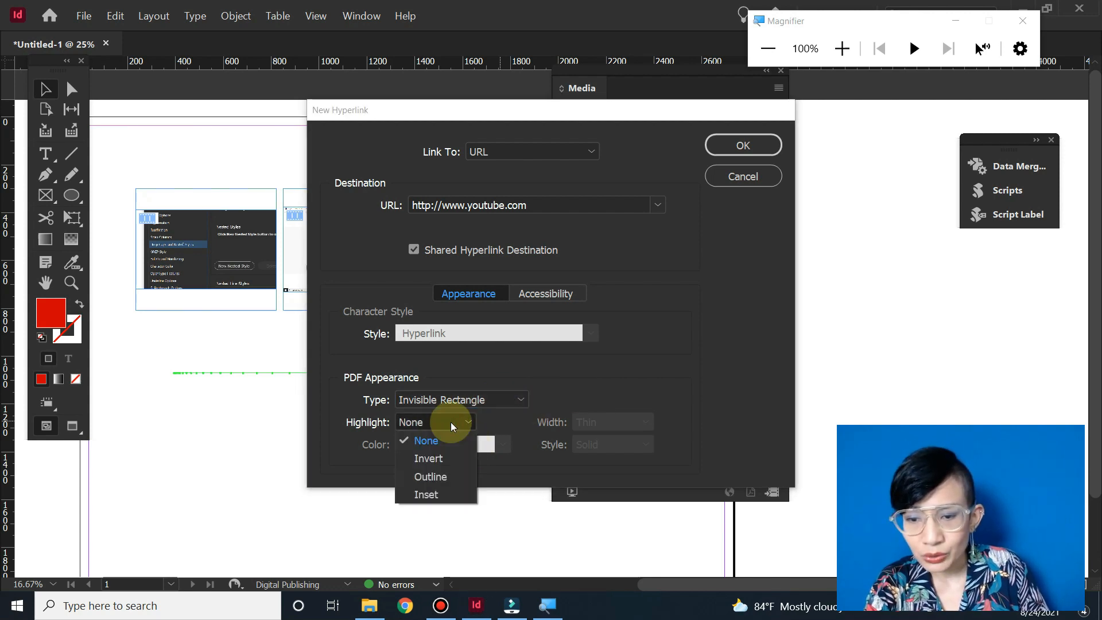
pyautogui.click(446, 462)
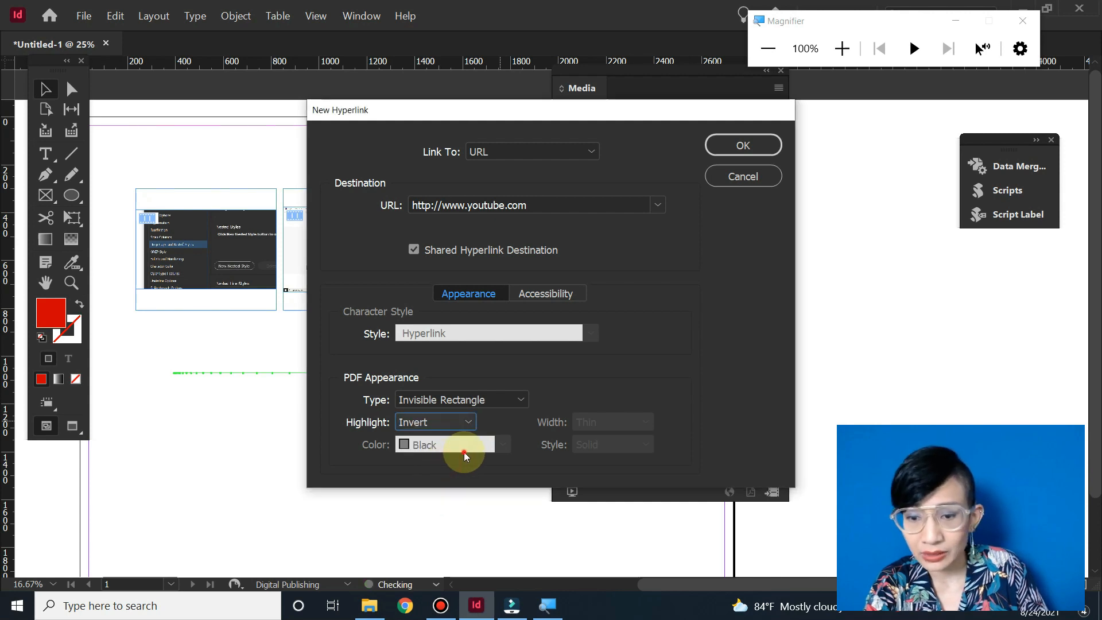
pyautogui.click(448, 421)
pyautogui.click(445, 477)
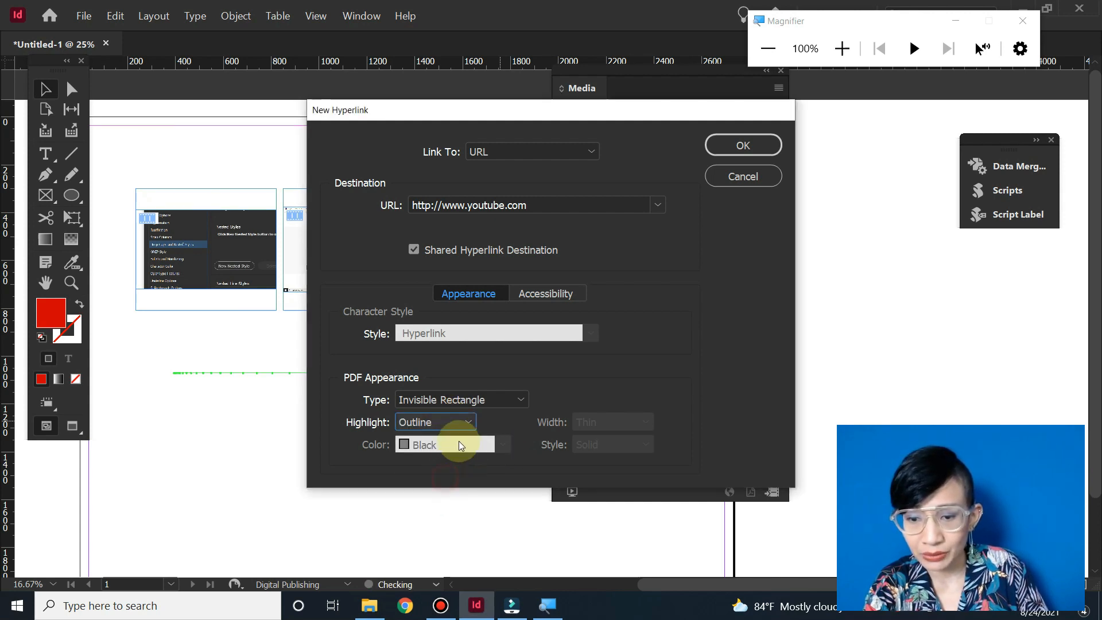
pyautogui.click(468, 422)
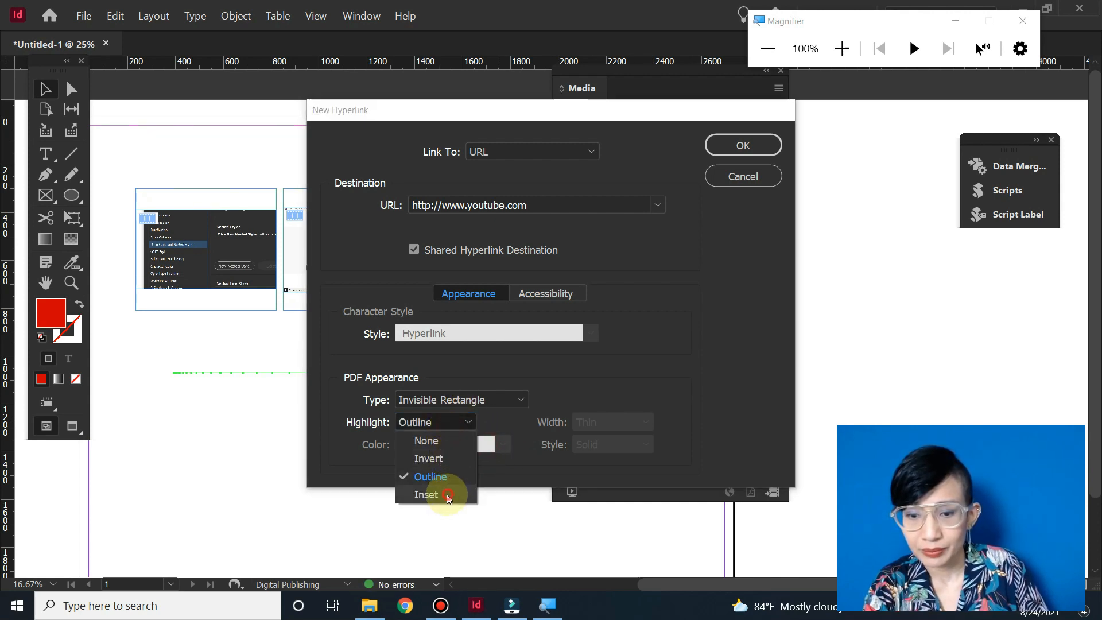
pyautogui.click(449, 494)
# Step: Set the hyperlink's PDF appearance to a Visible Rectangle in Grass Green
pyautogui.click(459, 399)
pyautogui.click(454, 440)
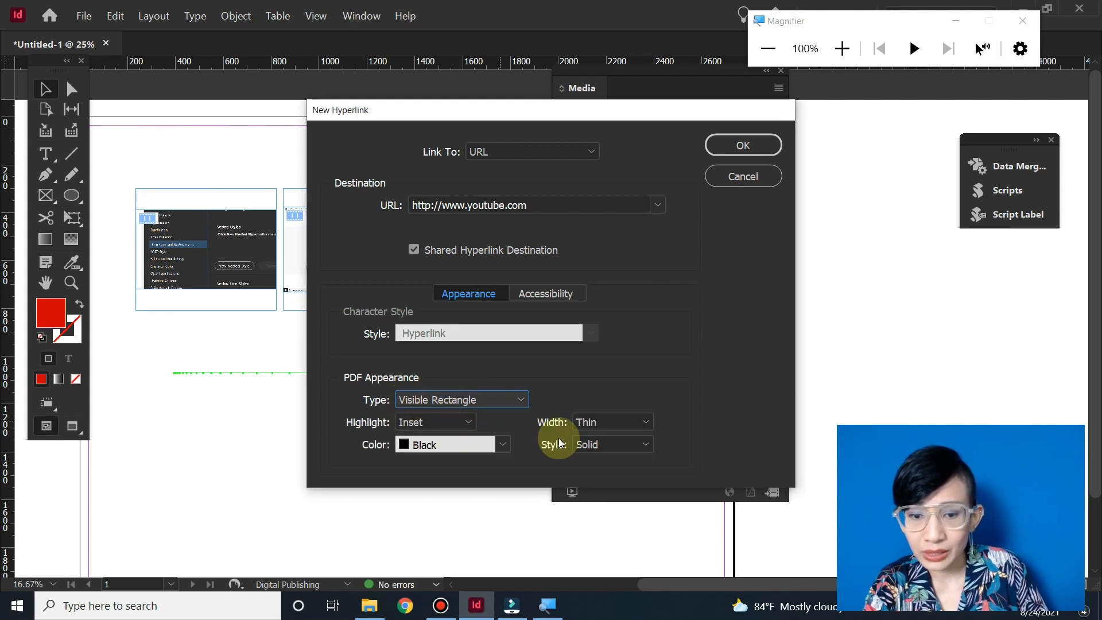
pyautogui.click(501, 445)
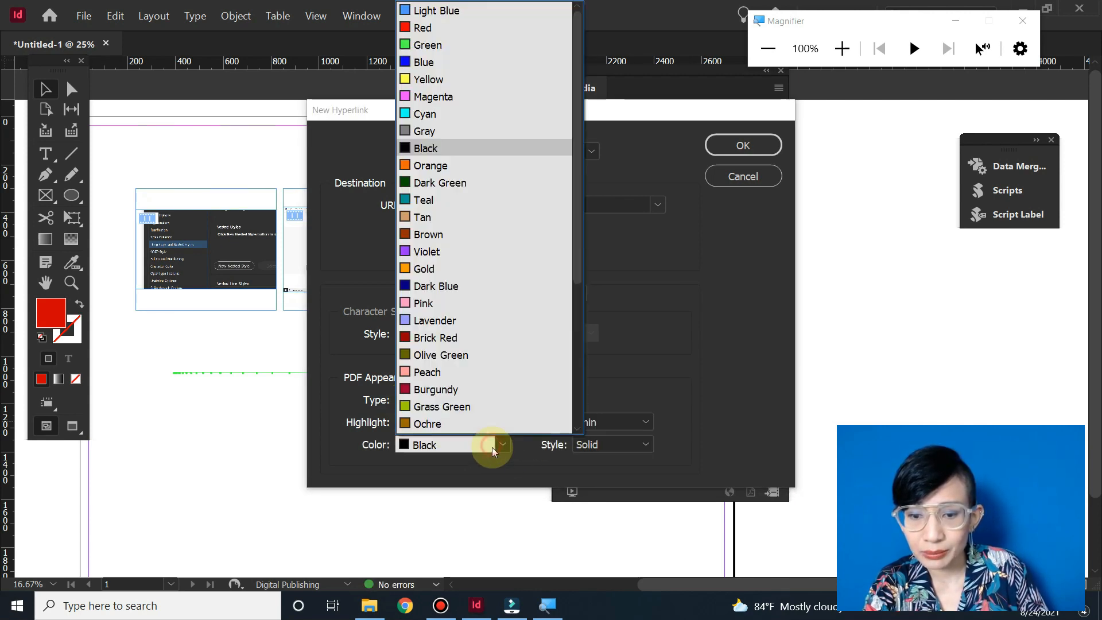
pyautogui.click(456, 406)
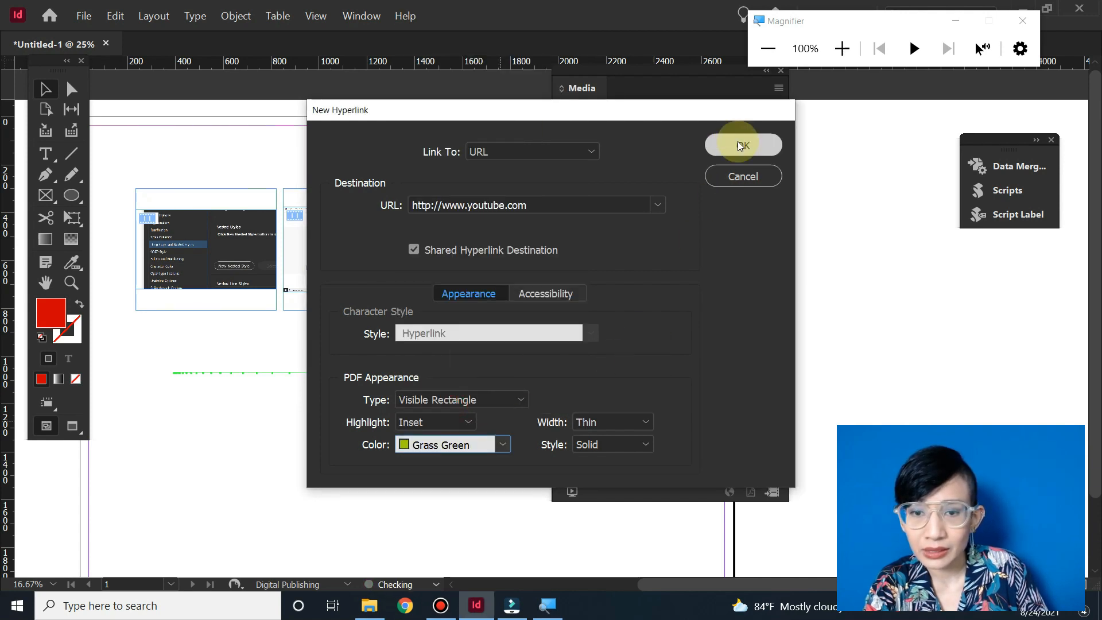
# Step: Add the alt text "Youtube" to the new hyperlink's accessibility settings
pyautogui.click(539, 298)
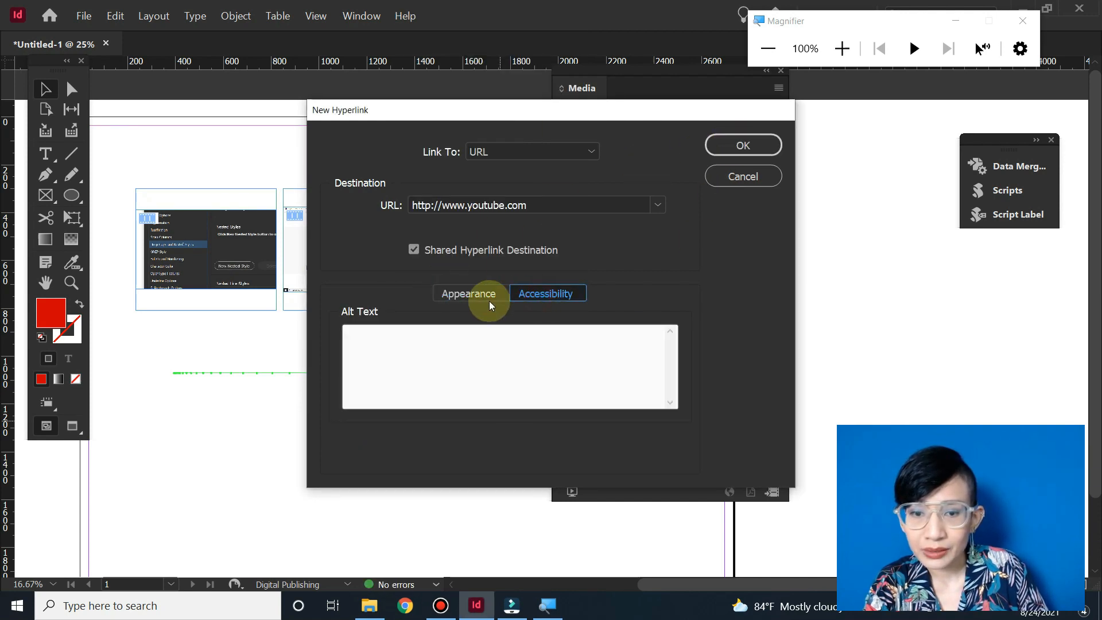
pyautogui.click(460, 295)
pyautogui.click(542, 294)
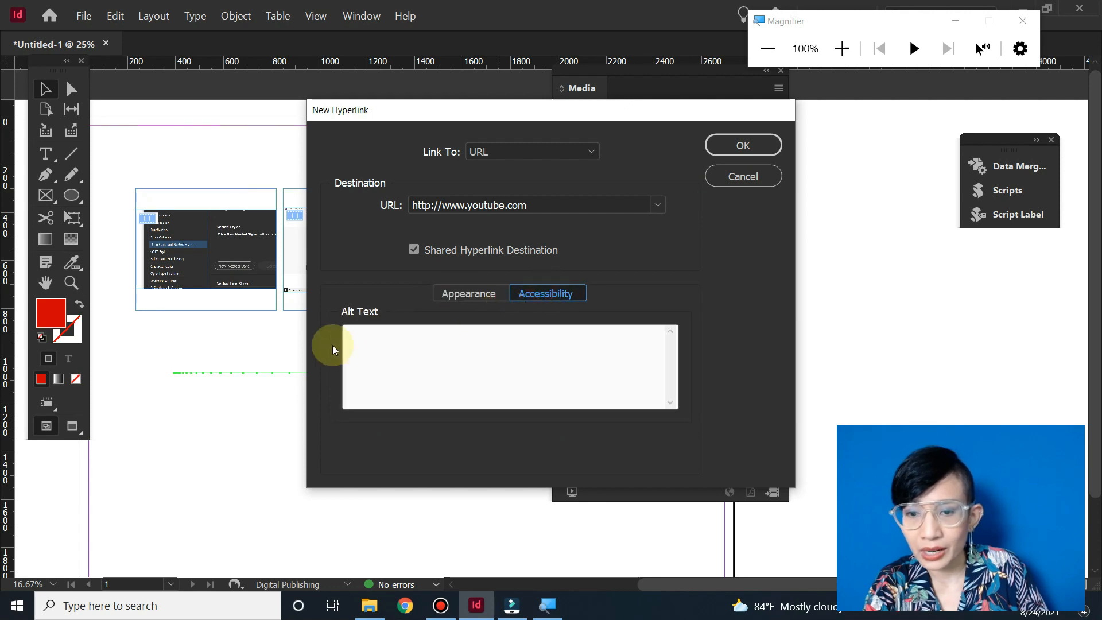
pyautogui.click(377, 338)
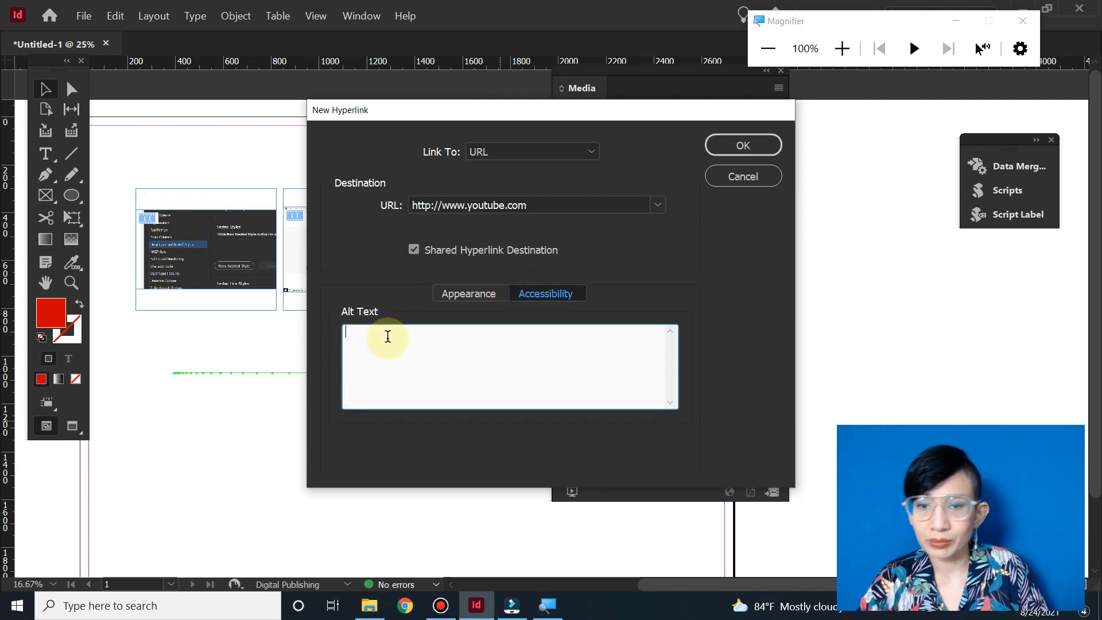
pyautogui.write('Yo')
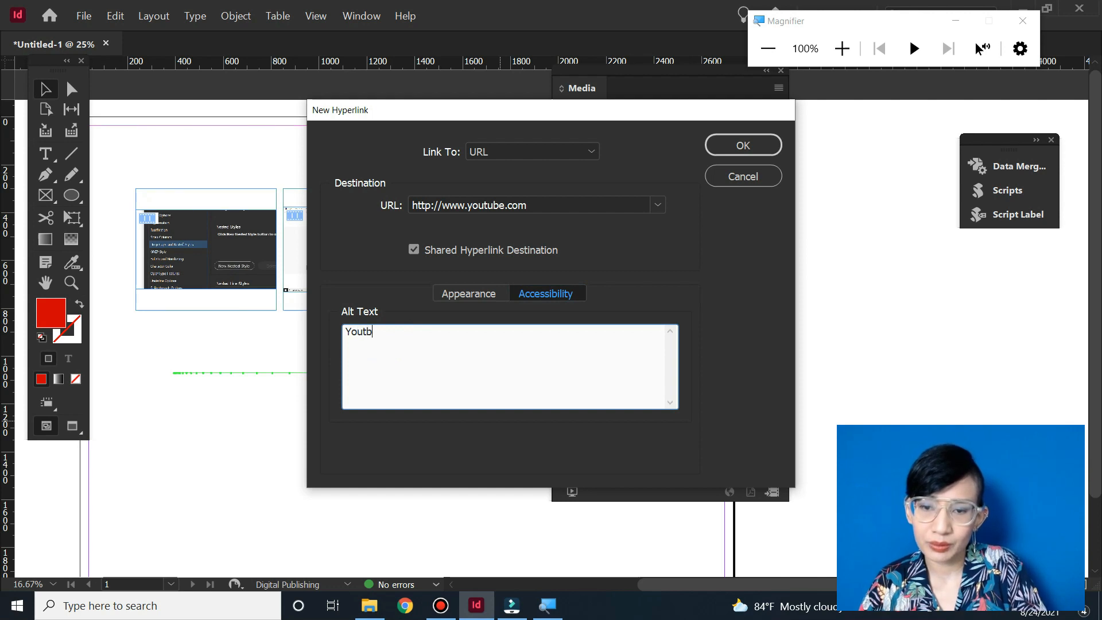
pyautogui.write('utube')
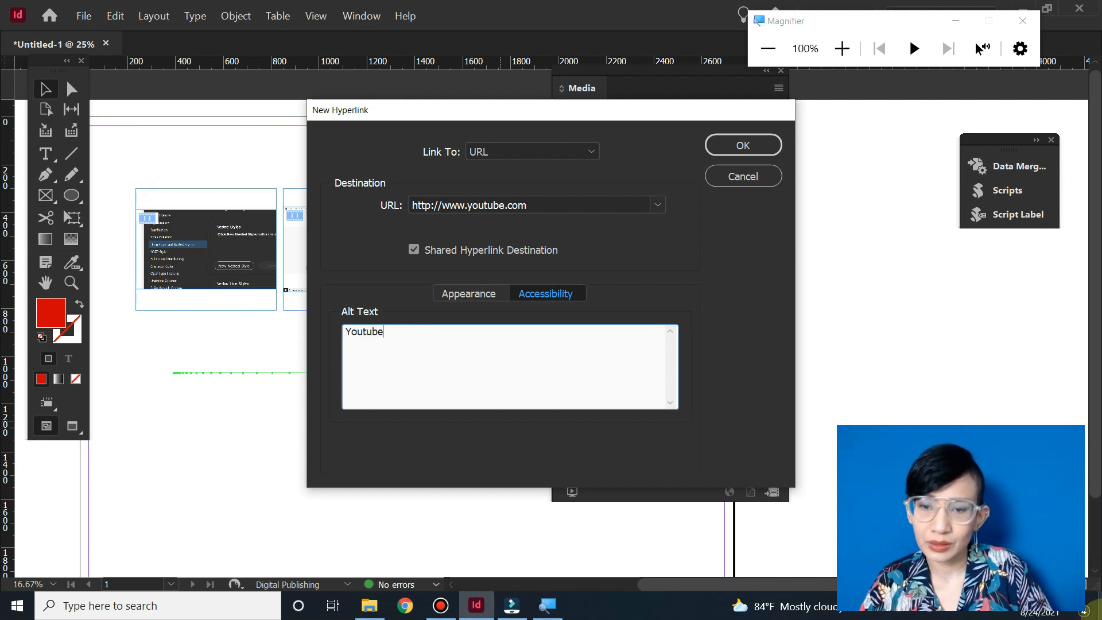
# Step: Create the red circle's hyperlink and move the Hyperlinks panel clear of the circle
pyautogui.click(469, 310)
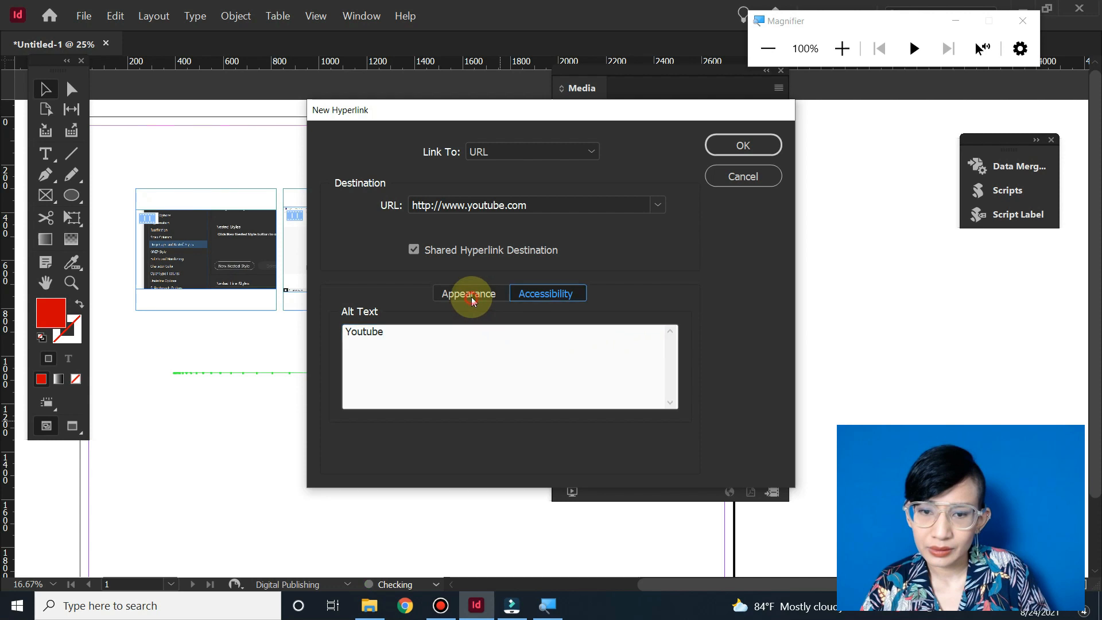
pyautogui.click(763, 144)
pyautogui.moveTo(443, 147); pyautogui.dragTo(626, 147)
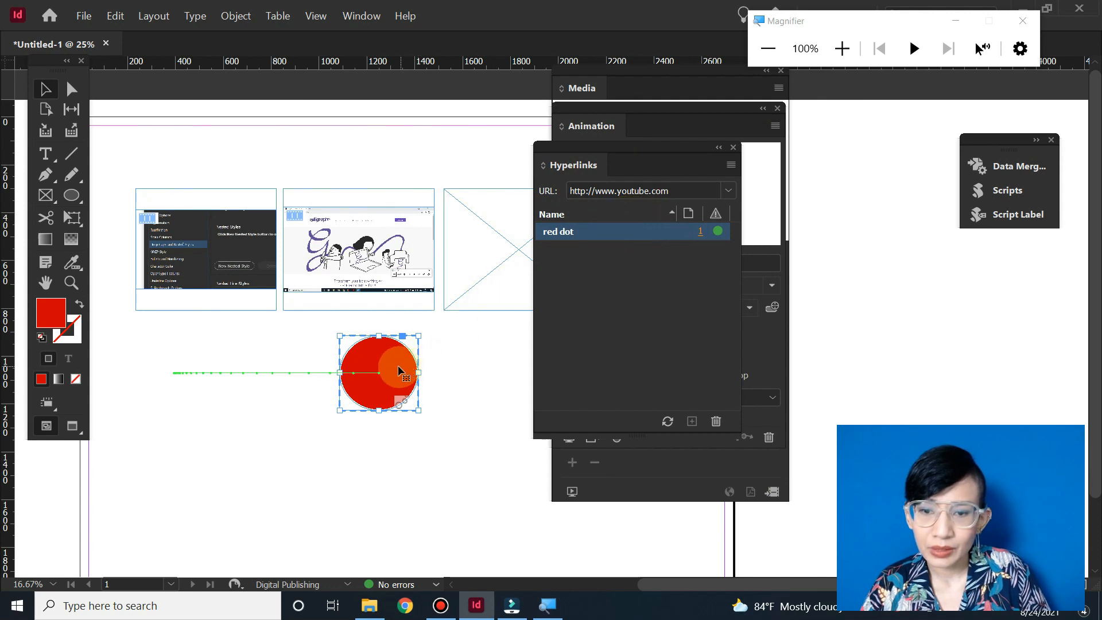
pyautogui.click(429, 340)
pyautogui.click(381, 370)
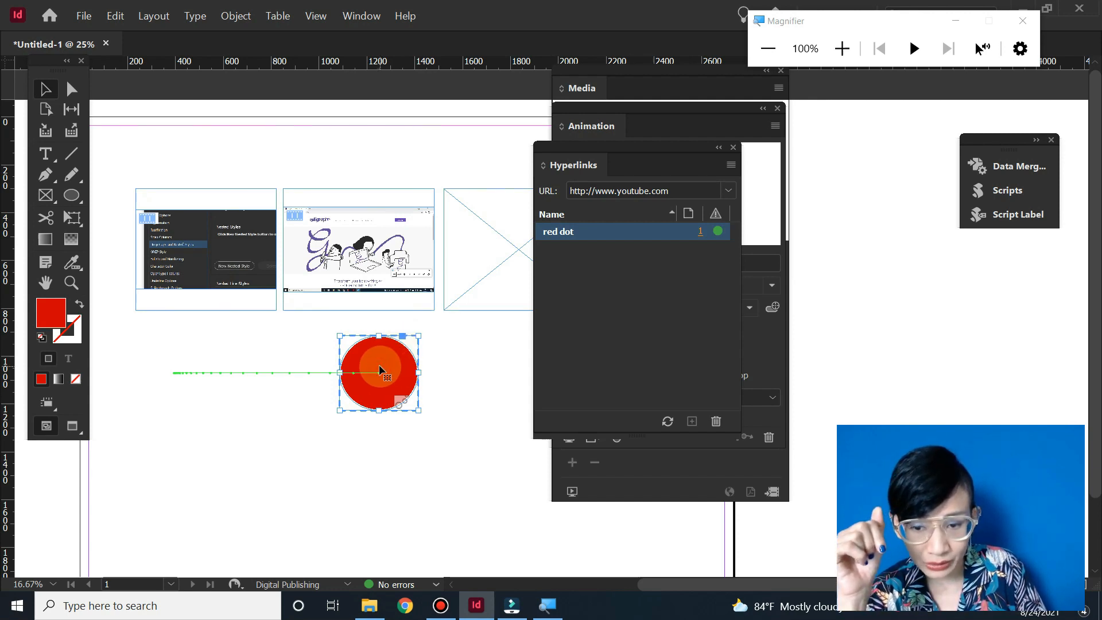
pyautogui.click(46, 154)
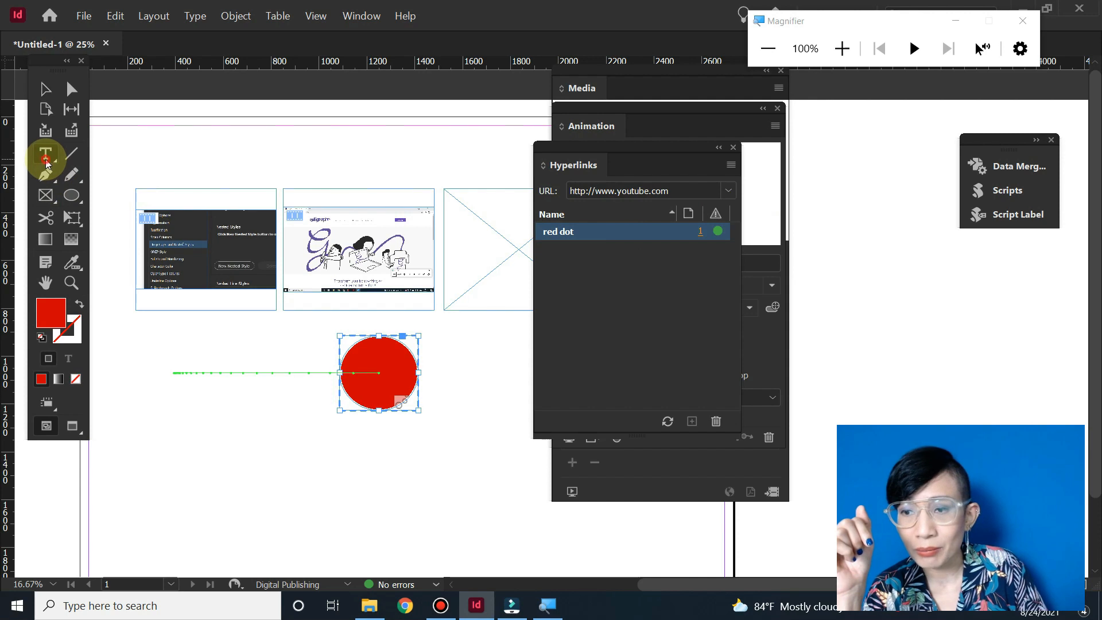
pyautogui.click(310, 474)
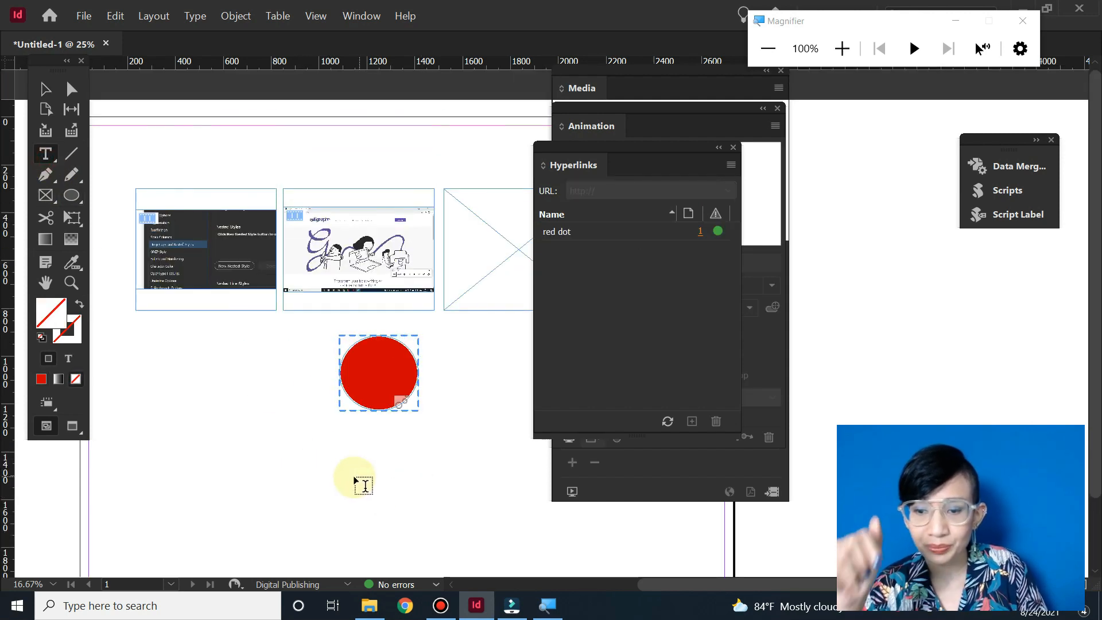
pyautogui.moveTo(276, 452); pyautogui.dragTo(528, 492)
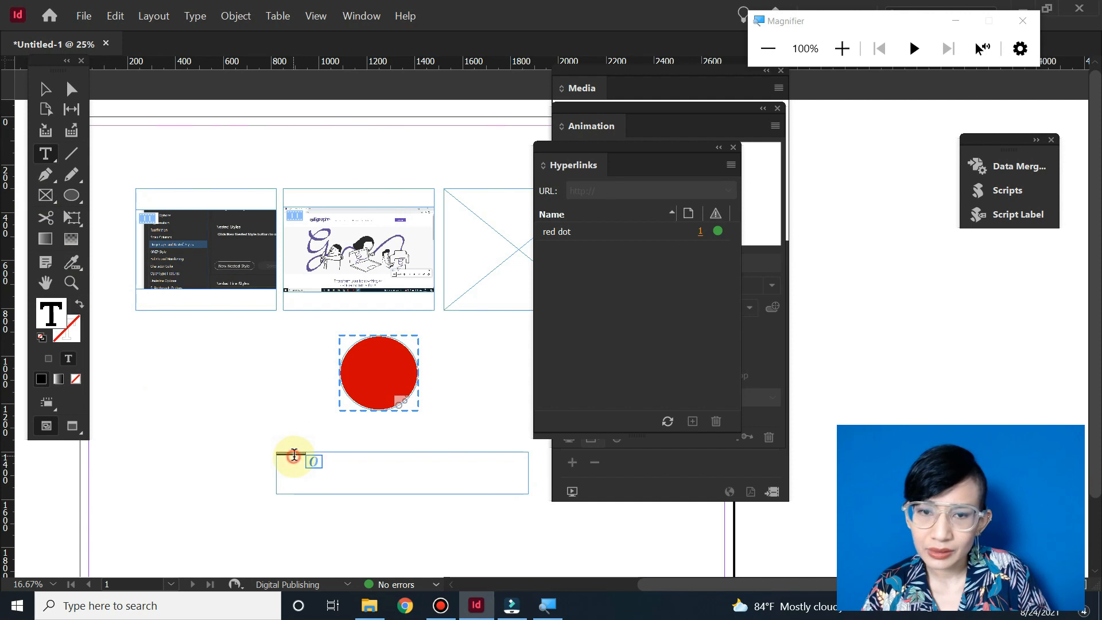
# Step: Select the web address in the new text frame and display its Character settings
pyautogui.click(290, 456)
pyautogui.click(354, 17)
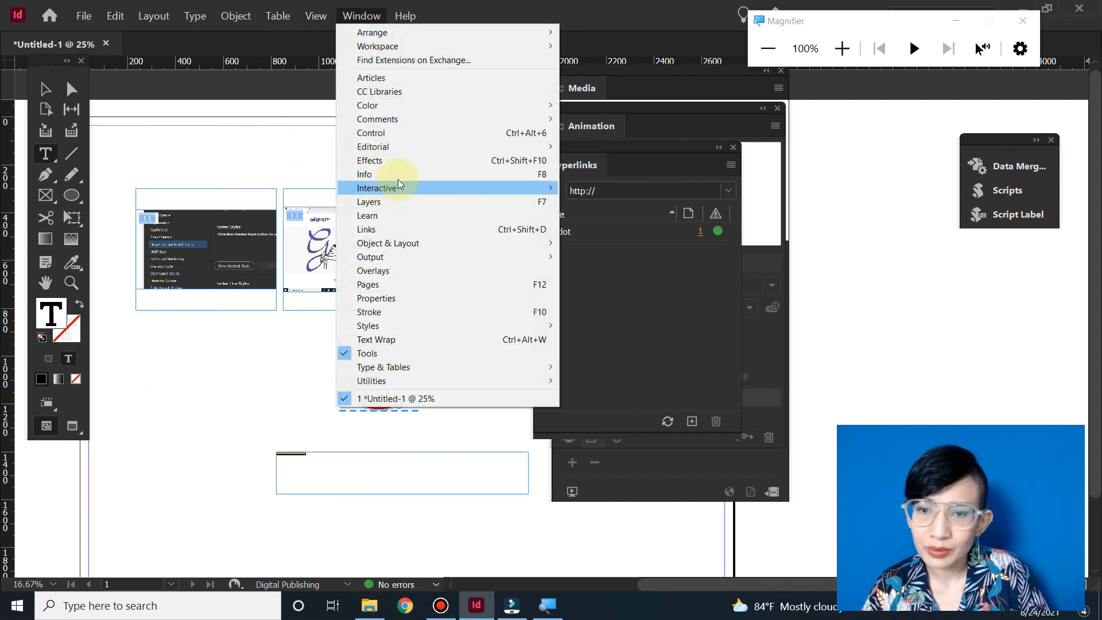
pyautogui.moveTo(453, 367)
pyautogui.click(666, 369)
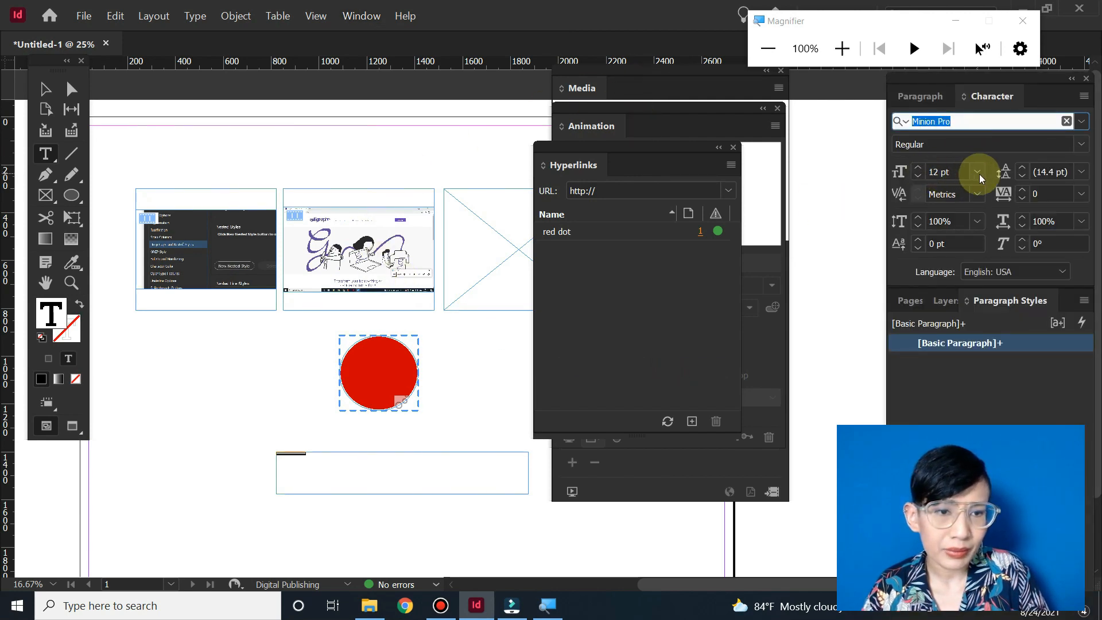
# Step: Try font sizes of 15 pt and 7 pt on the selected web address
pyautogui.click(918, 168)
pyautogui.click(919, 168)
pyautogui.click(918, 168)
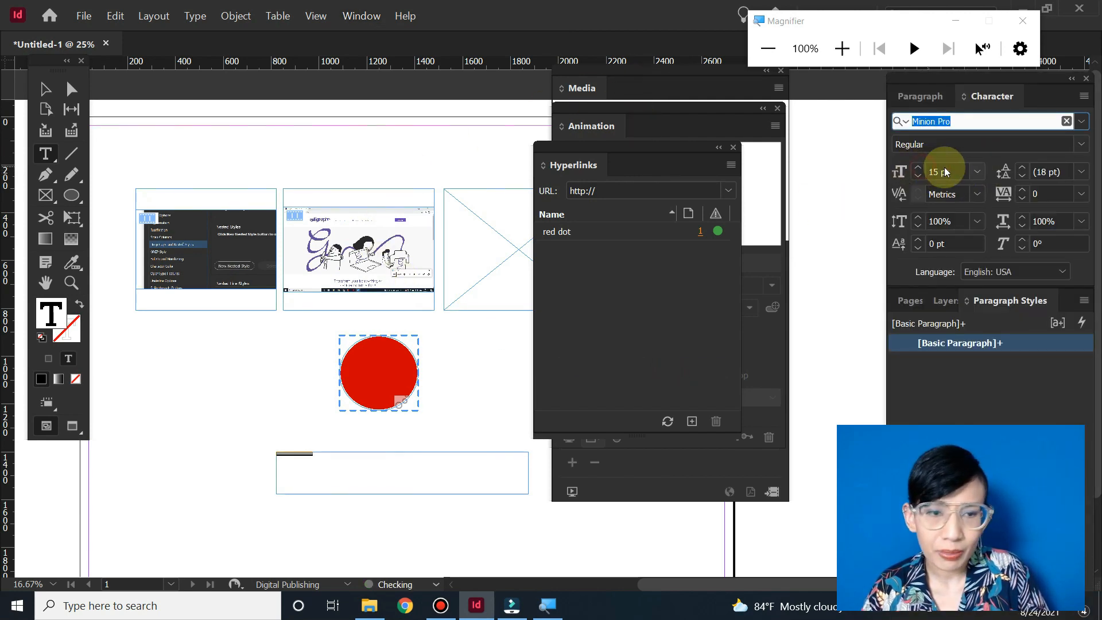
pyautogui.moveTo(956, 171); pyautogui.dragTo(878, 166)
pyautogui.write('7')
pyautogui.press('Return')
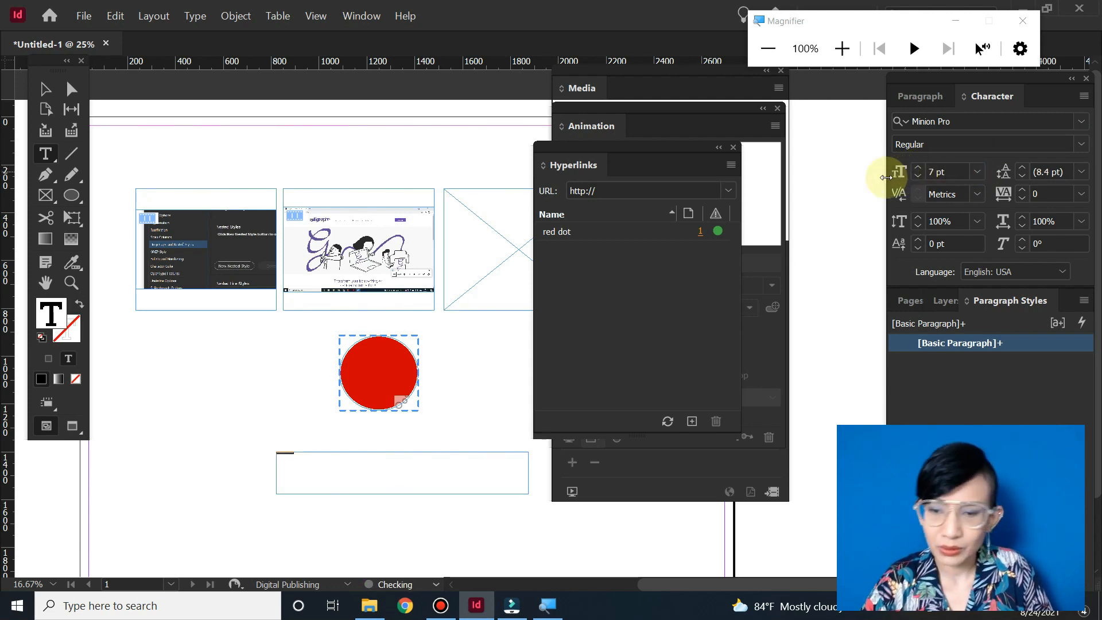
# Step: Set the web address's font size to 72 pt and move its frame directly beneath the red circle
pyautogui.moveTo(959, 174); pyautogui.dragTo(893, 176)
pyautogui.write('7')
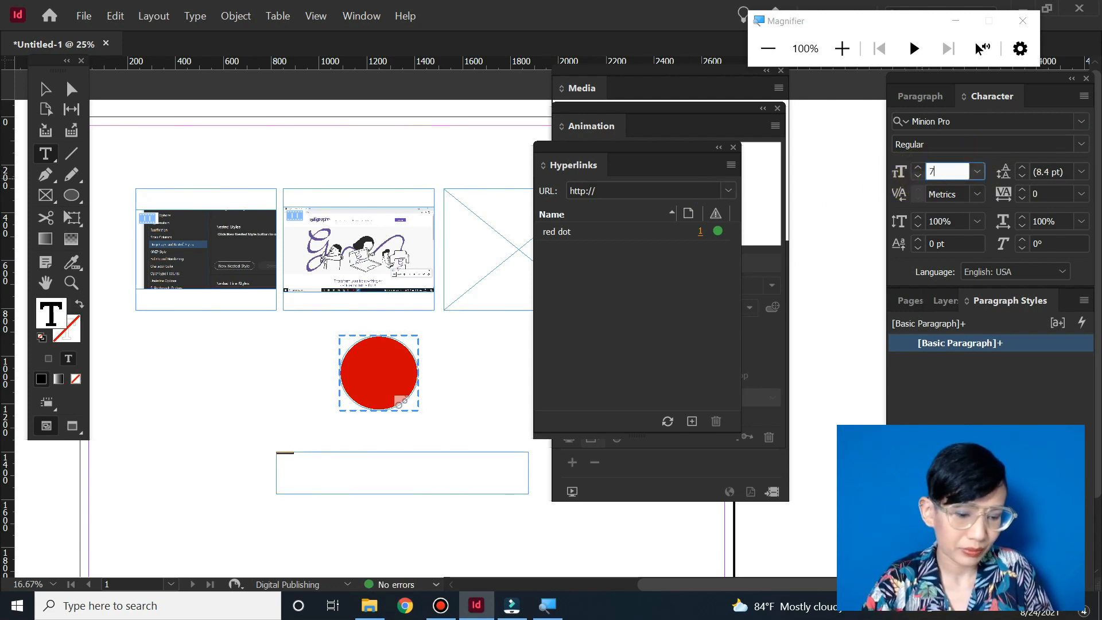
pyautogui.write('2')
pyautogui.press('Return')
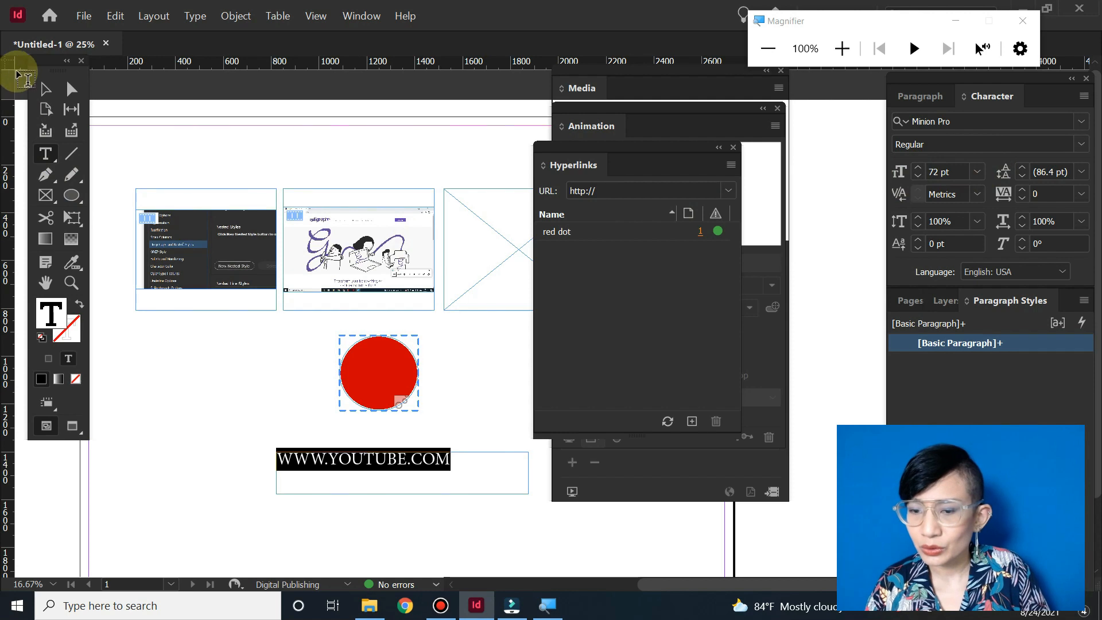
pyautogui.click(46, 89)
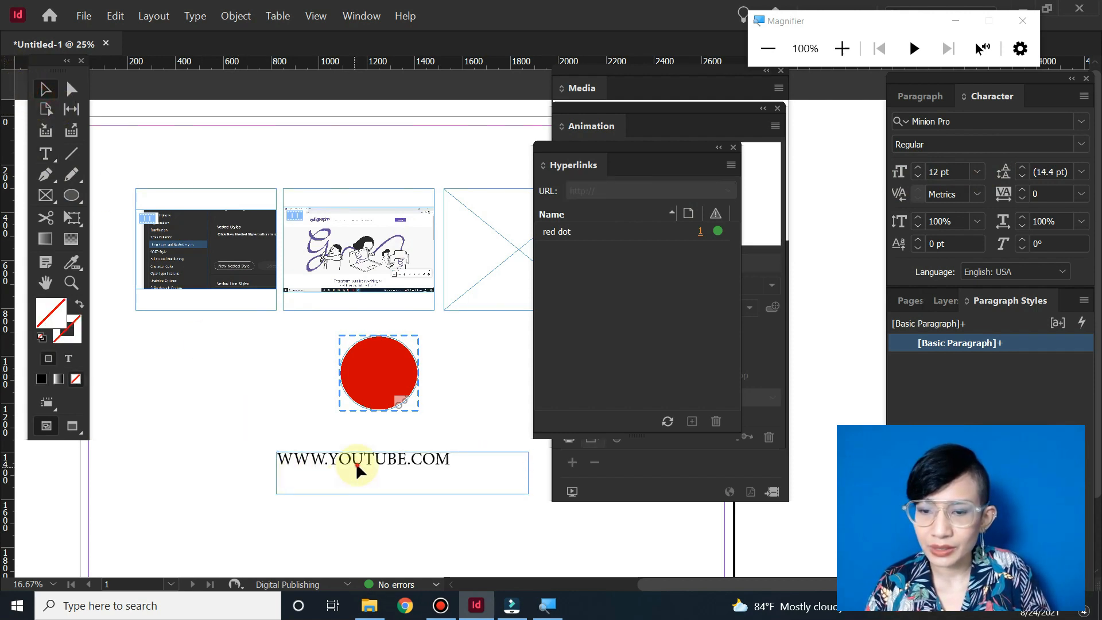
pyautogui.moveTo(356, 463); pyautogui.dragTo(376, 428)
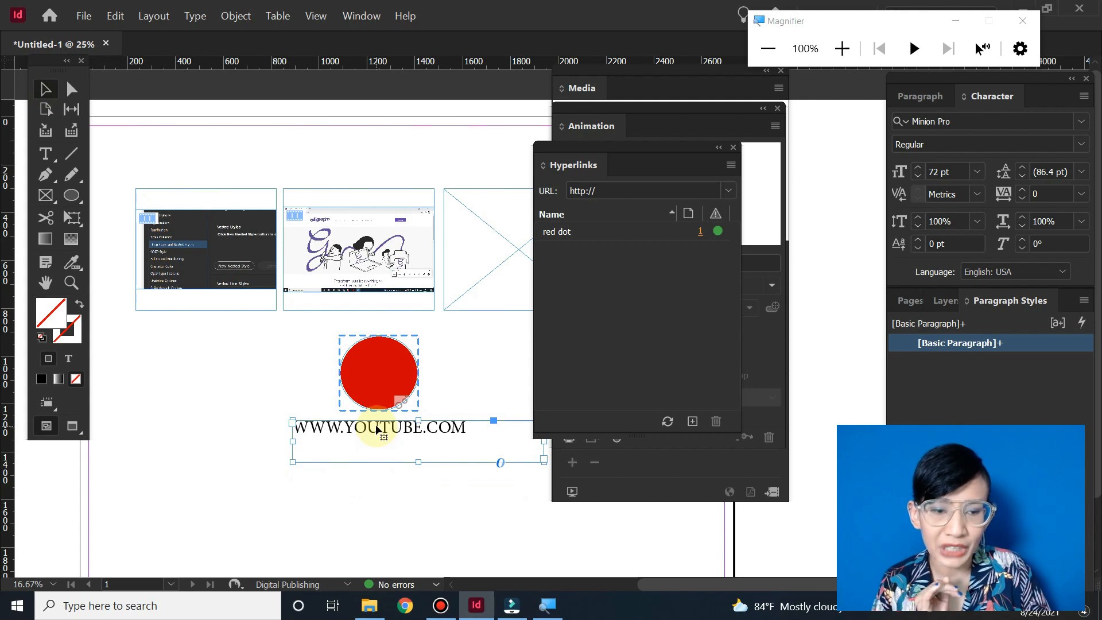
pyautogui.tripleClick(376, 429)
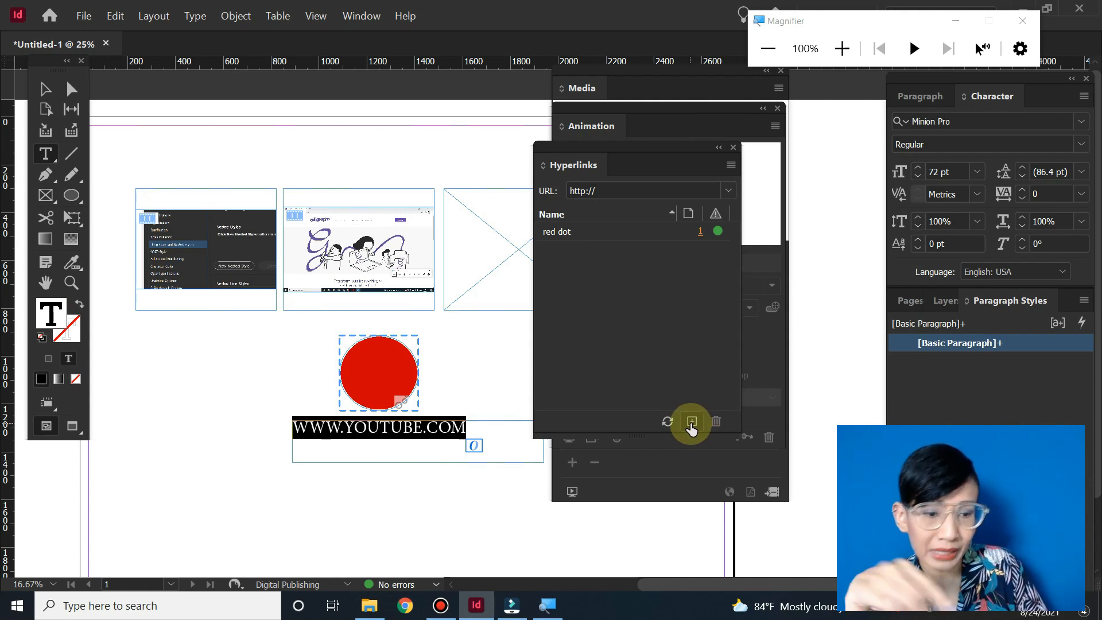
pyautogui.click(691, 425)
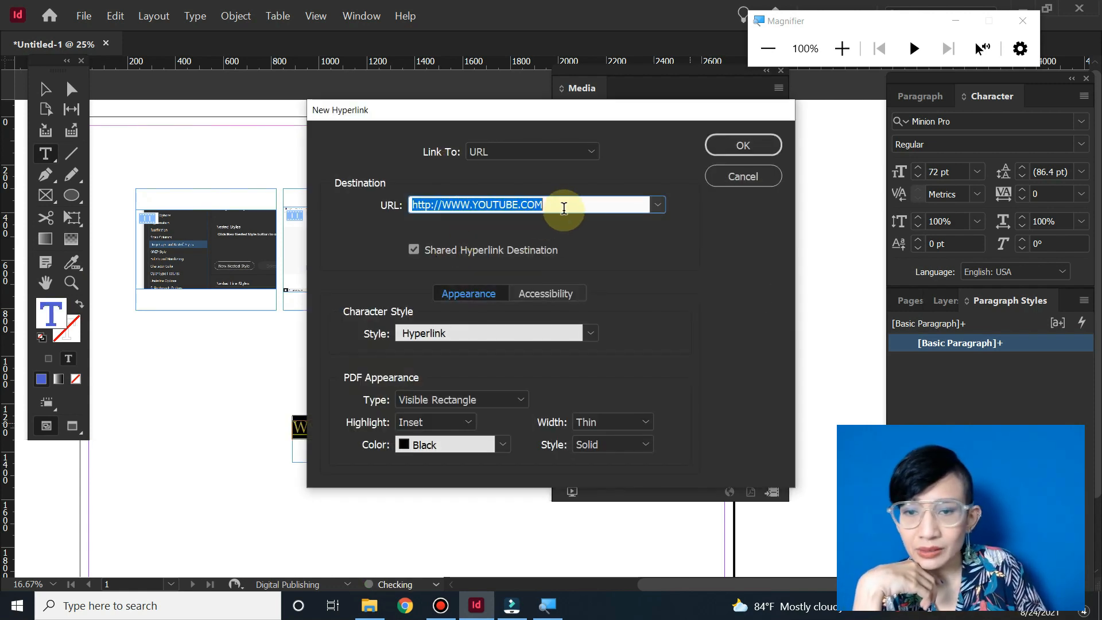
pyautogui.moveTo(469, 116); pyautogui.dragTo(645, 126)
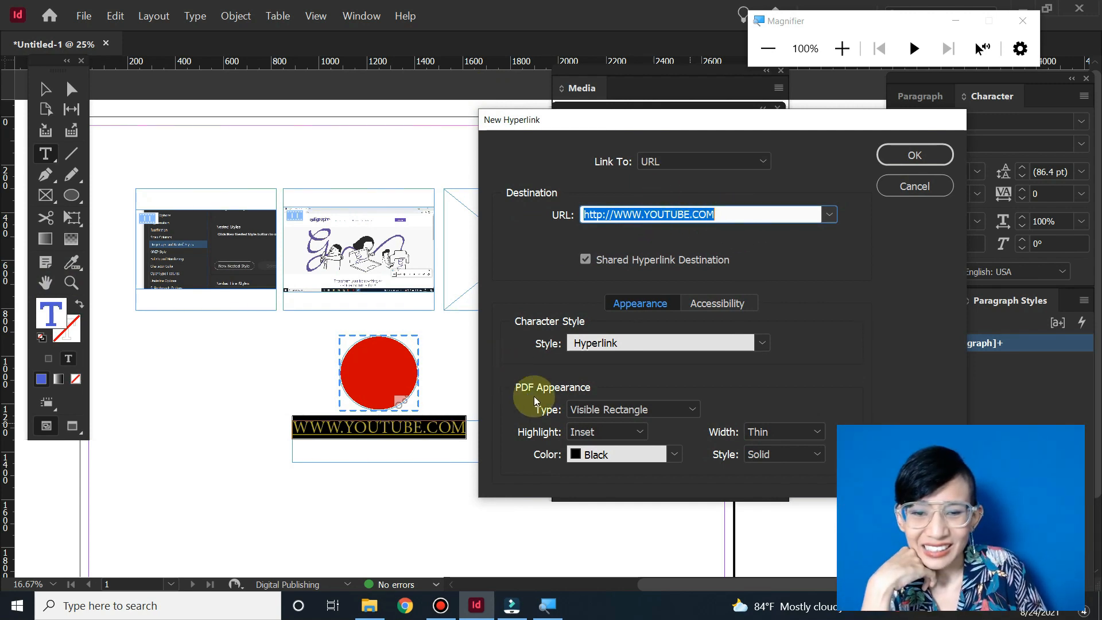
# Step: Review the PDF appearance types and highlight options available for the text hyperlink
pyautogui.click(632, 409)
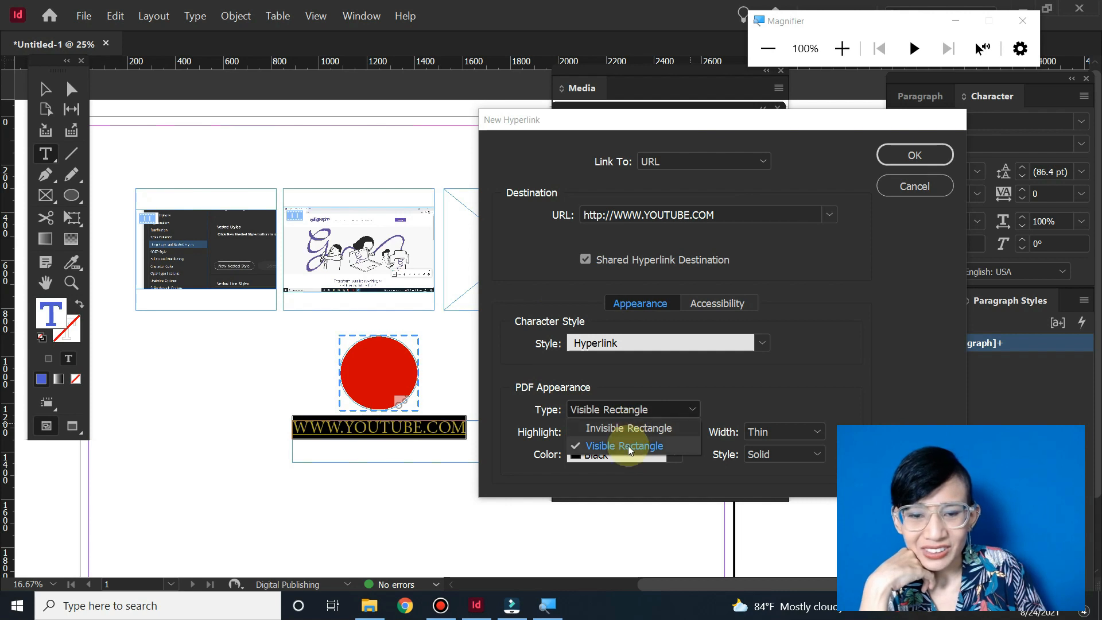
pyautogui.click(611, 432)
pyautogui.click(636, 432)
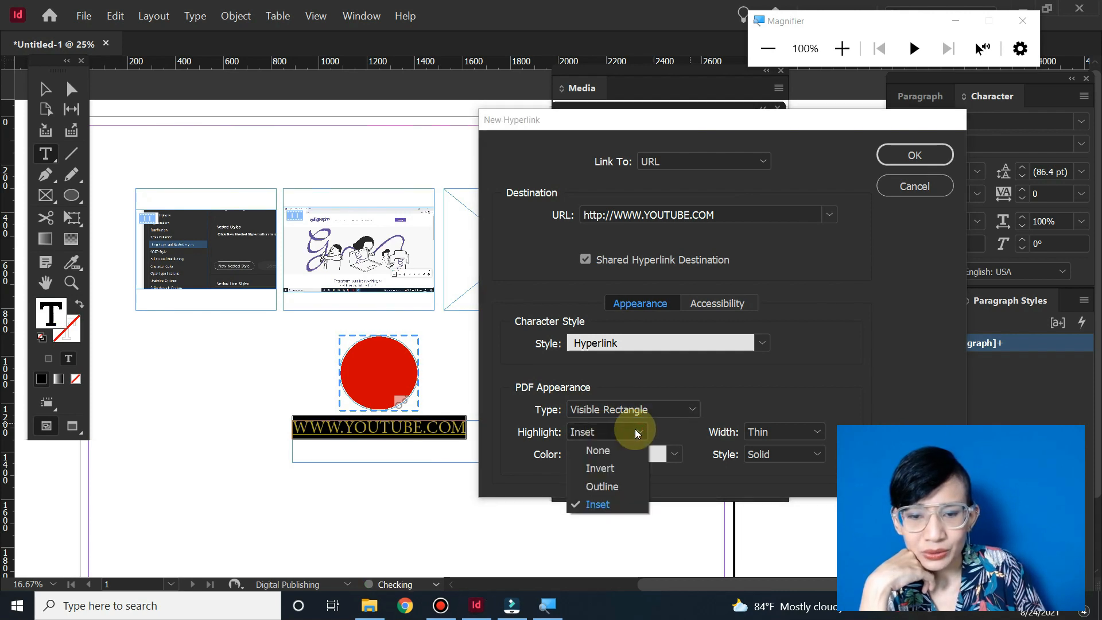
pyautogui.click(686, 410)
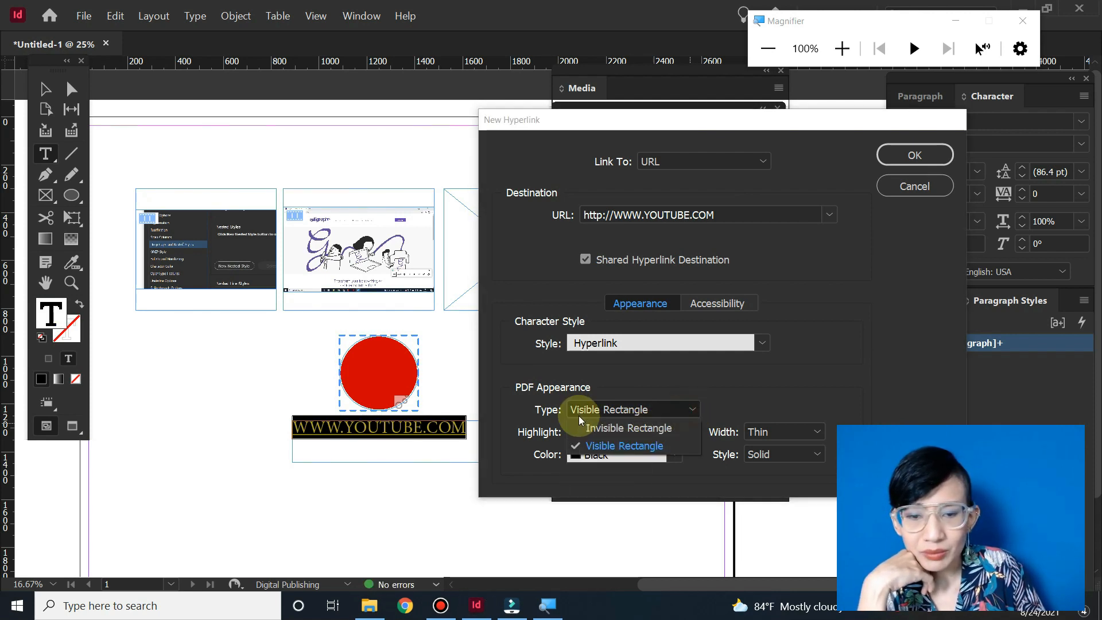
pyautogui.click(706, 384)
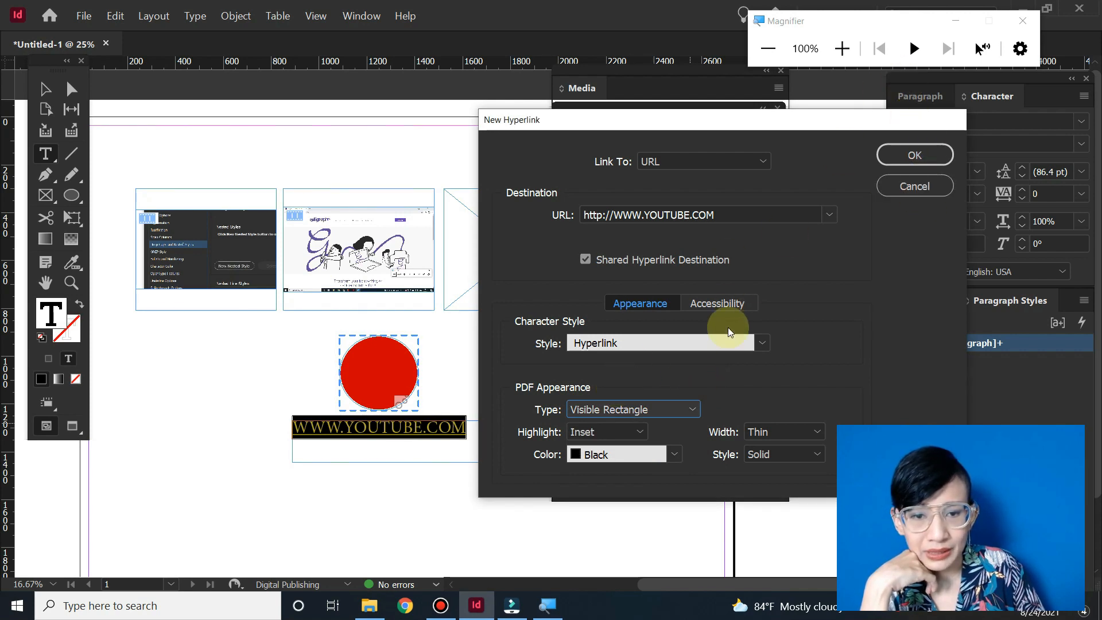
# Step: Set the text hyperlink's PDF appearance to Invisible Rectangle and create the hyperlink
pyautogui.click(628, 410)
pyautogui.click(631, 423)
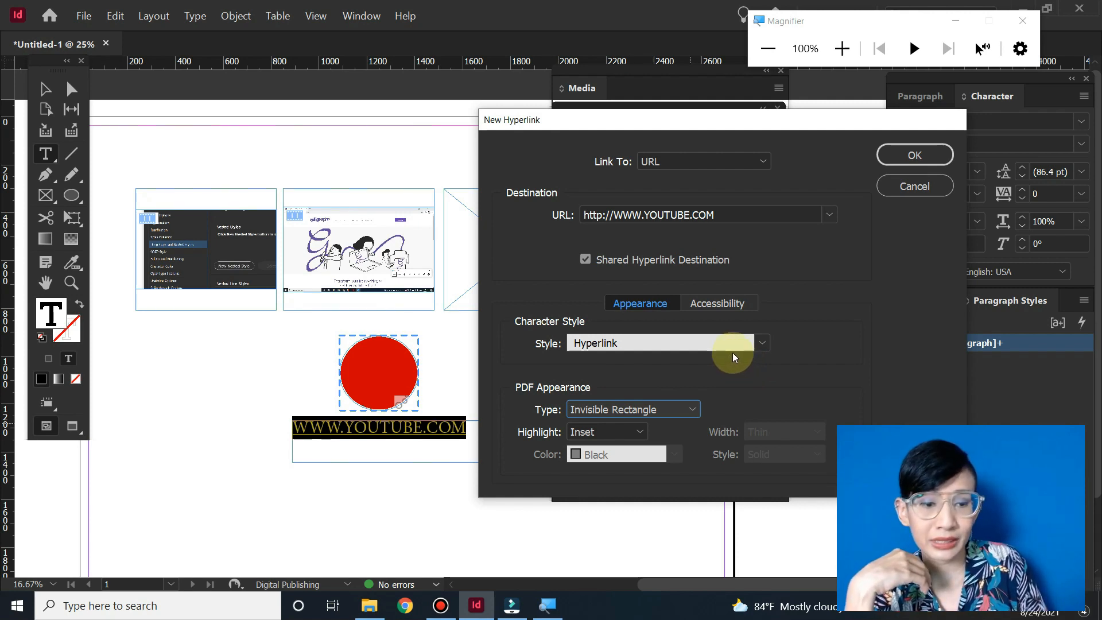
pyautogui.click(637, 410)
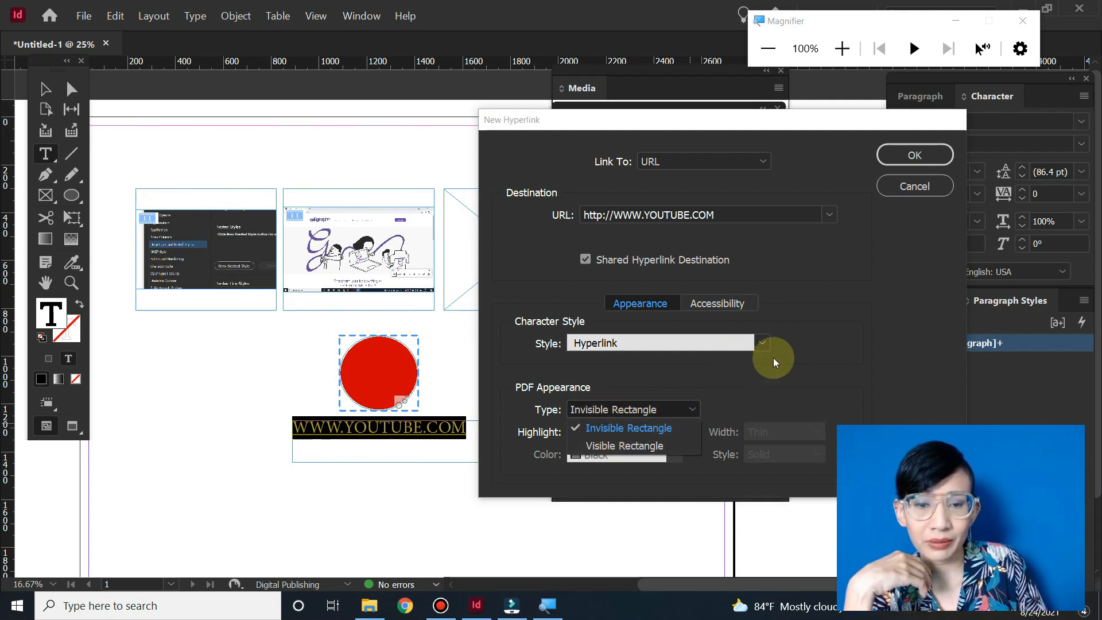
pyautogui.click(921, 207)
pyautogui.click(672, 411)
pyautogui.click(801, 365)
pyautogui.click(916, 159)
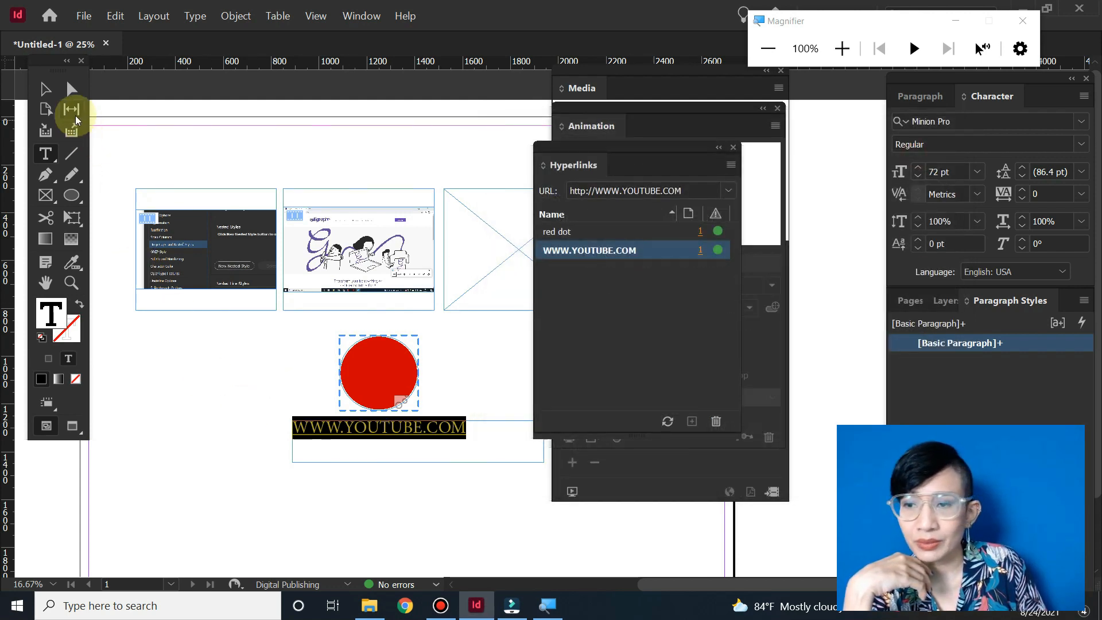
# Step: Deselect the text, select the red dot hyperlink in the list, and move the Hyperlinks panel beside the Animation panel
pyautogui.click(45, 90)
pyautogui.click(148, 368)
pyautogui.click(601, 251)
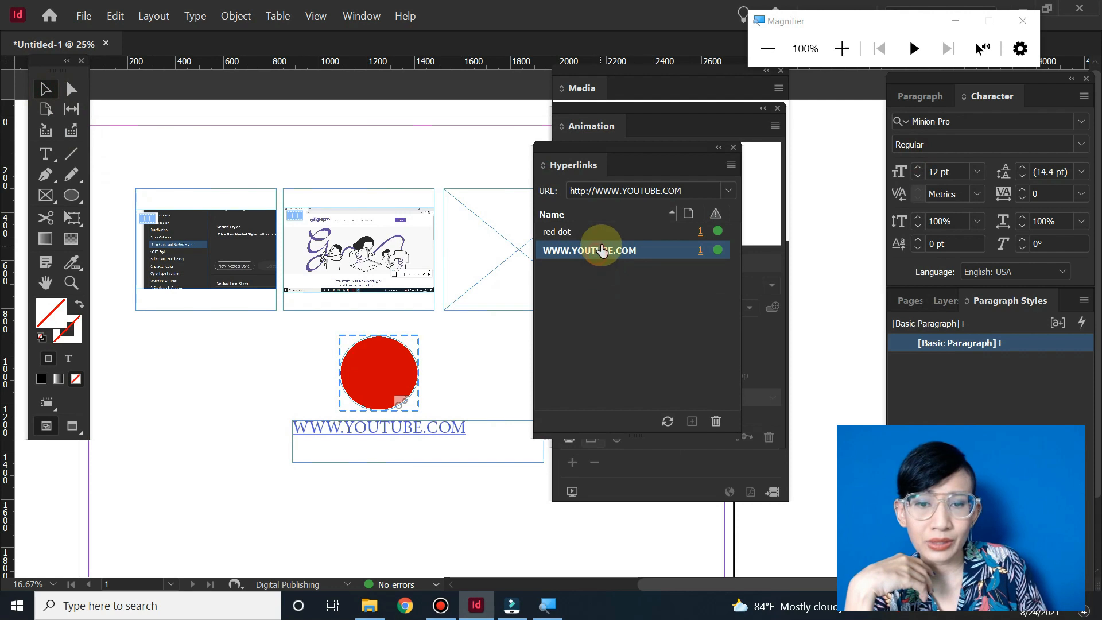
pyautogui.click(600, 232)
pyautogui.moveTo(661, 163); pyautogui.dragTo(469, 139)
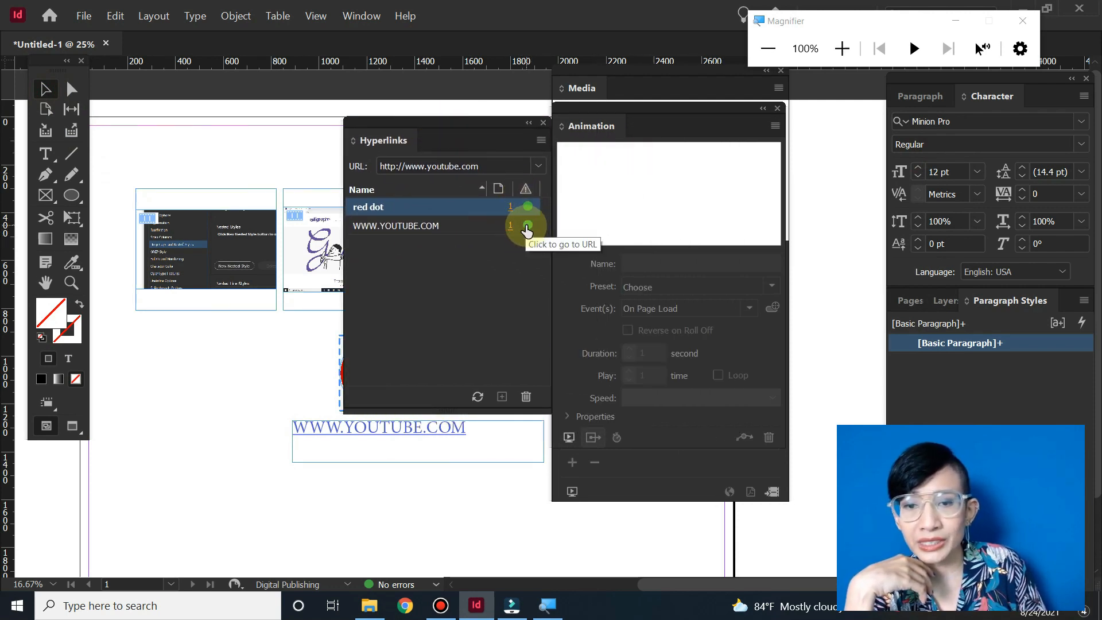